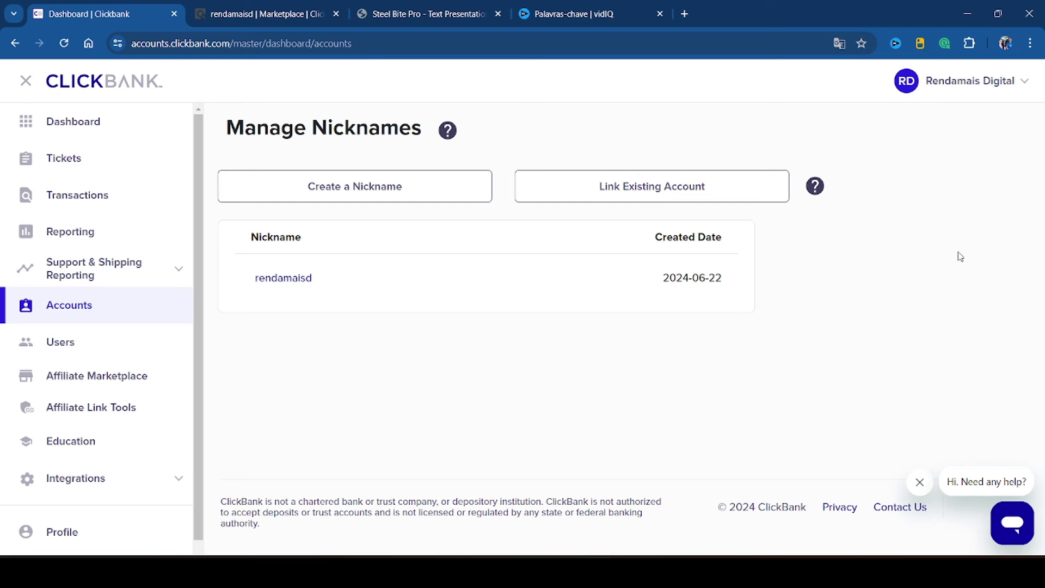
Step: Open clickbank.com in a new browser tab and dismiss the translation prompt
left_click(684, 13)
type("clickbank.com")
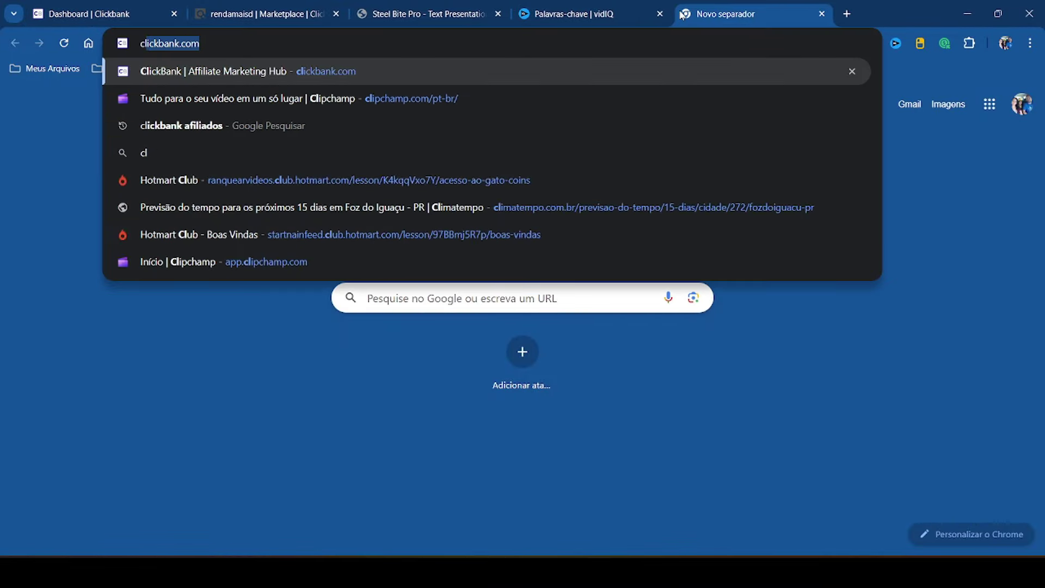
key("Return")
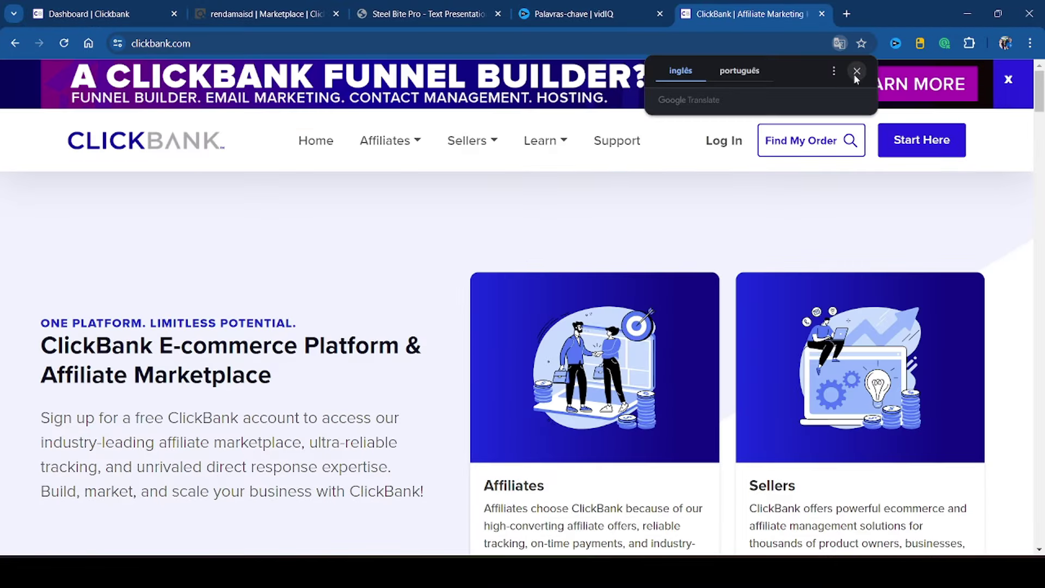
left_click(855, 77)
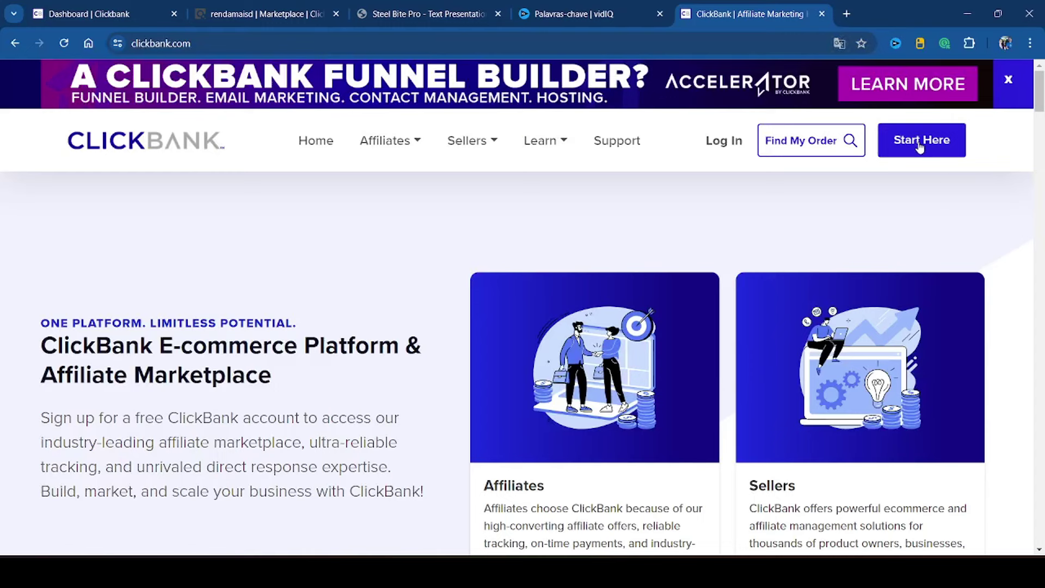
Step: Translate the ClickBank homepage into Portuguese and close the translation popup
right_click(899, 216)
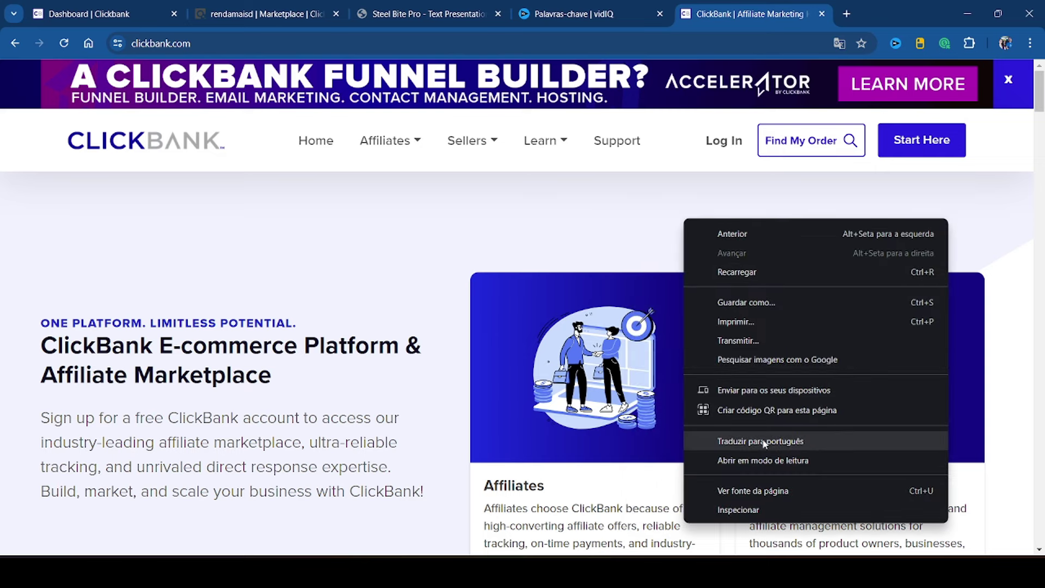
left_click(763, 438)
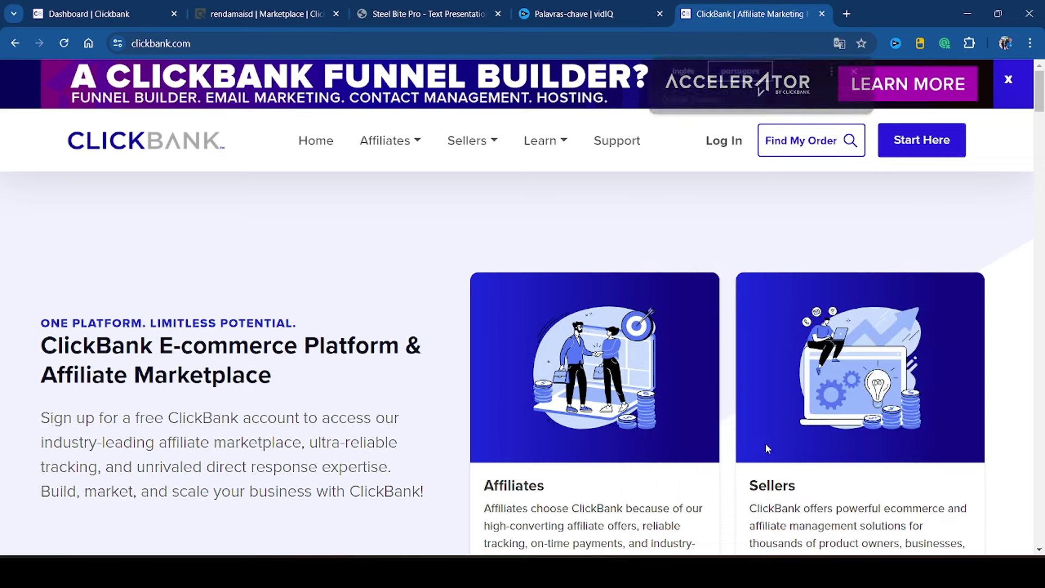
left_click(856, 72)
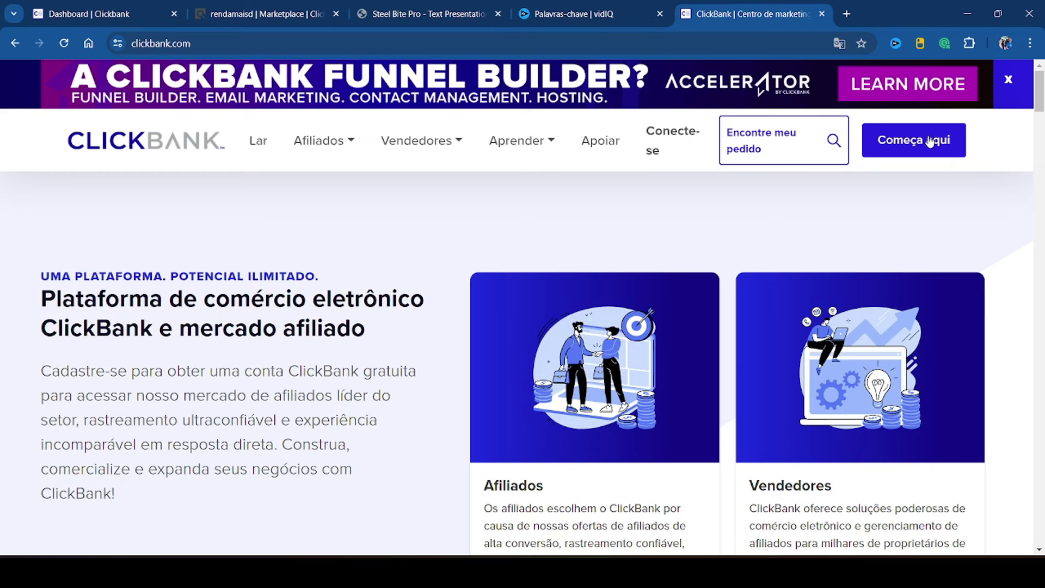
Step: Switch the ClickBank homepage back to English and close the translation popup
right_click(861, 225)
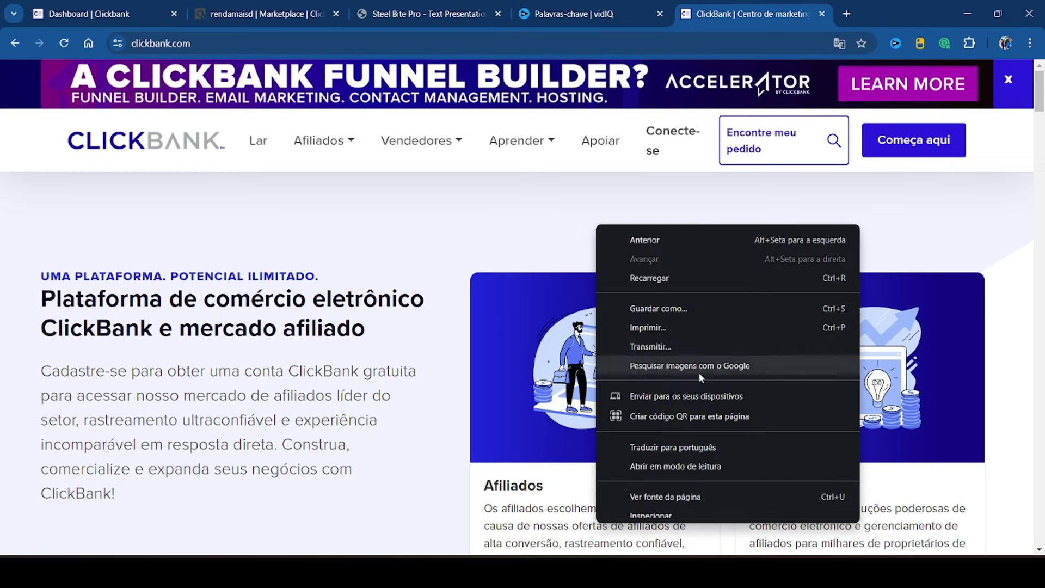
left_click(675, 447)
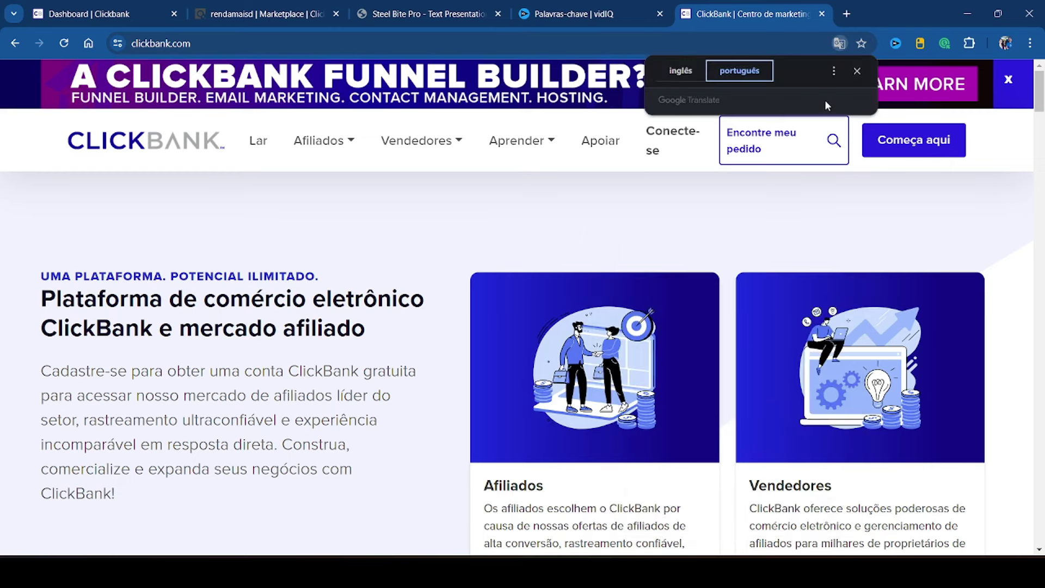
left_click(678, 74)
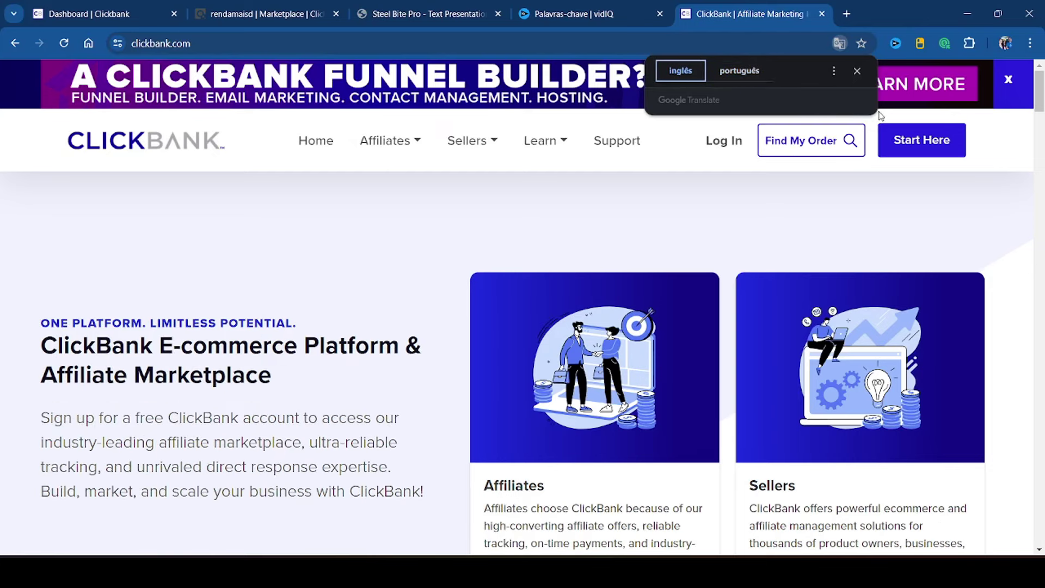
left_click(856, 72)
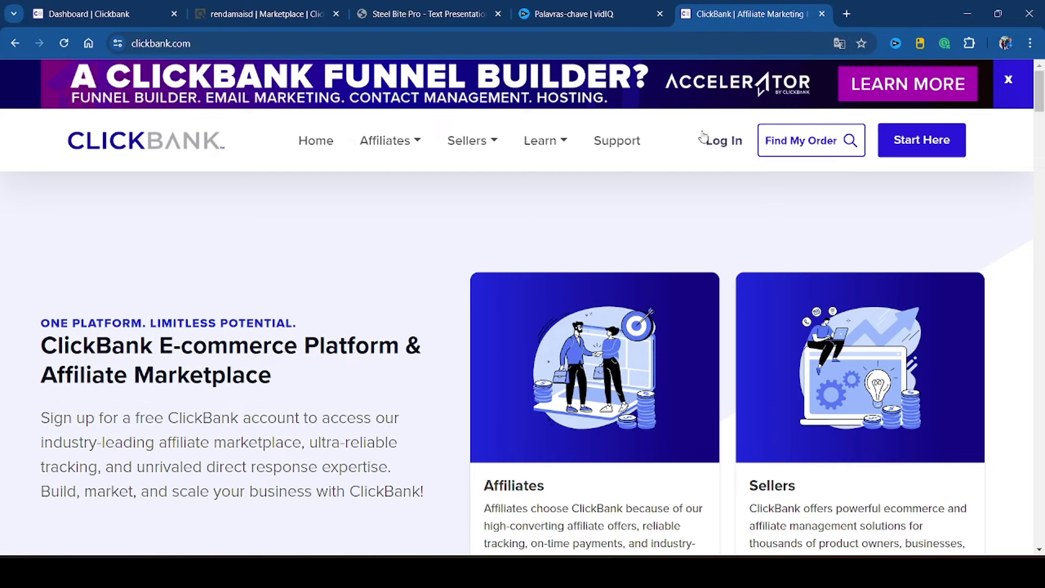
Step: Go to the ClickBank login page and open the form for creating a new account
left_click(721, 151)
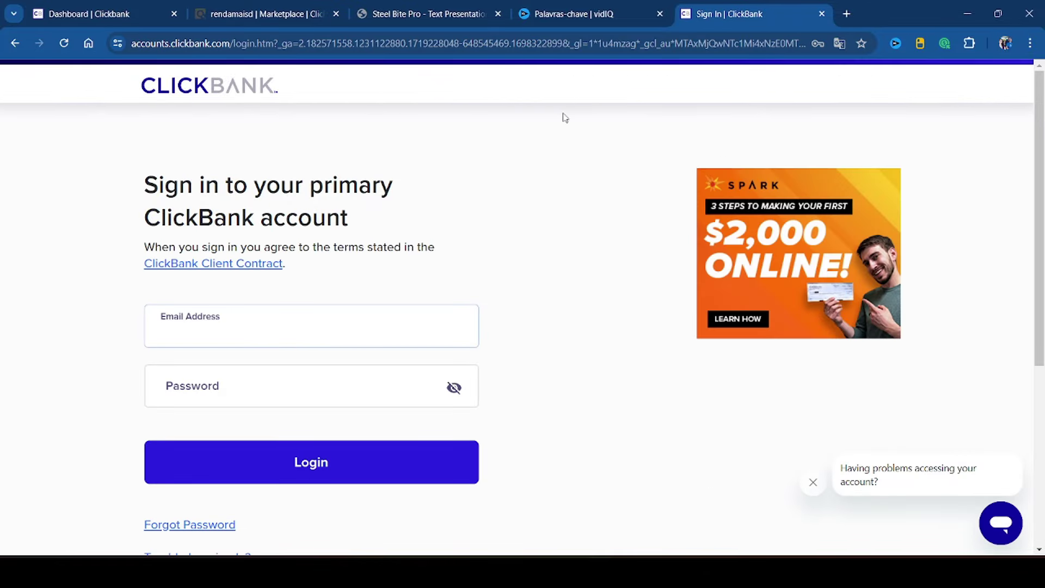
scroll(403, 182, "down", 5)
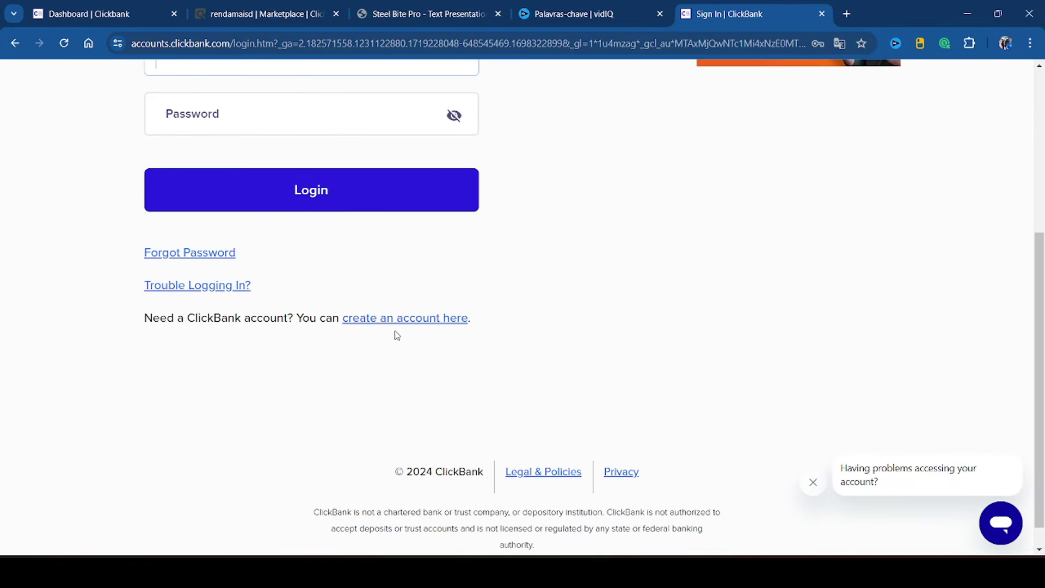
left_click(411, 328)
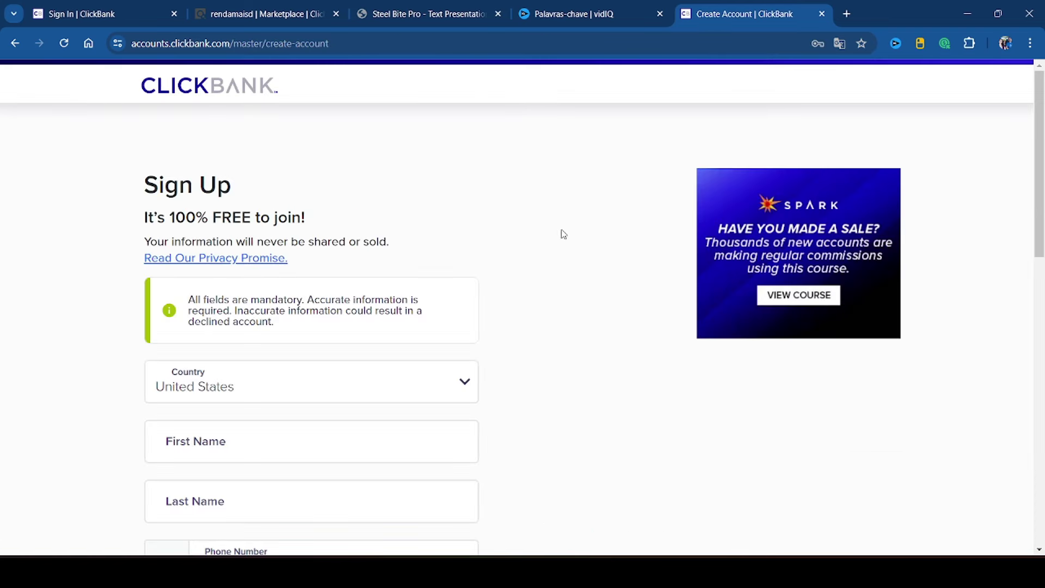
Step: Translate the ClickBank sign-up page into Portuguese and close the translation popup
scroll(543, 227, "down", 5)
scroll(541, 227, "down", 4)
scroll(538, 226, "up", 9)
right_click(538, 225)
left_click(630, 444)
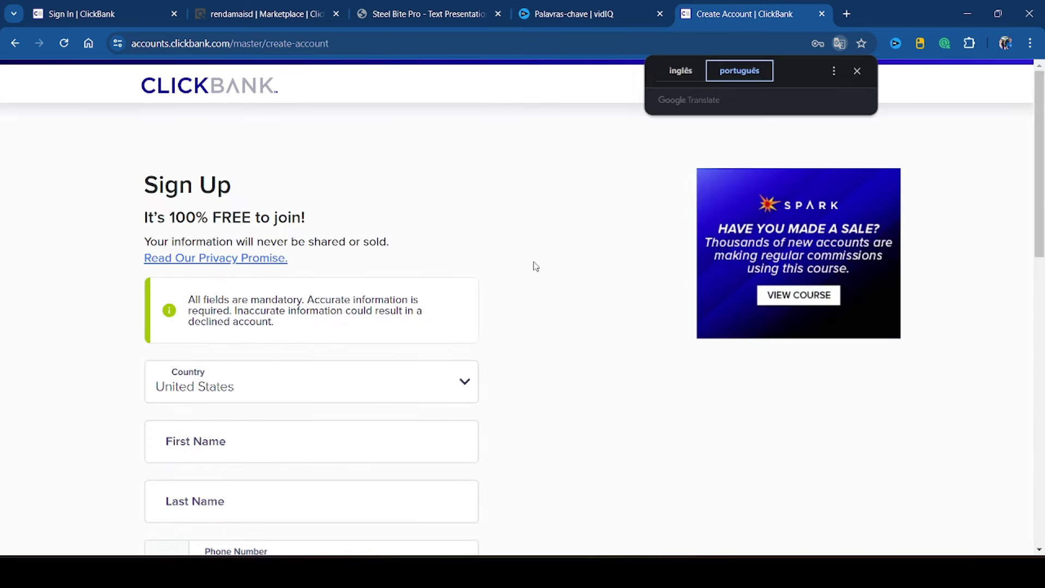
left_click(858, 72)
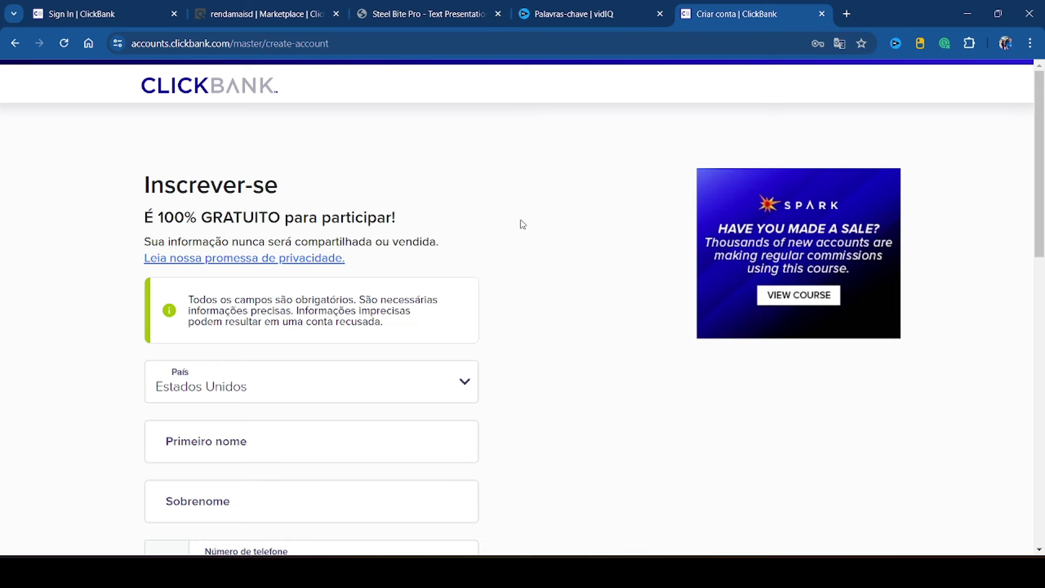
Step: Review the sign-up form's required fields and password rules, and close the sign-up page
scroll(521, 224, "down", 6)
scroll(413, 232, "down", 1)
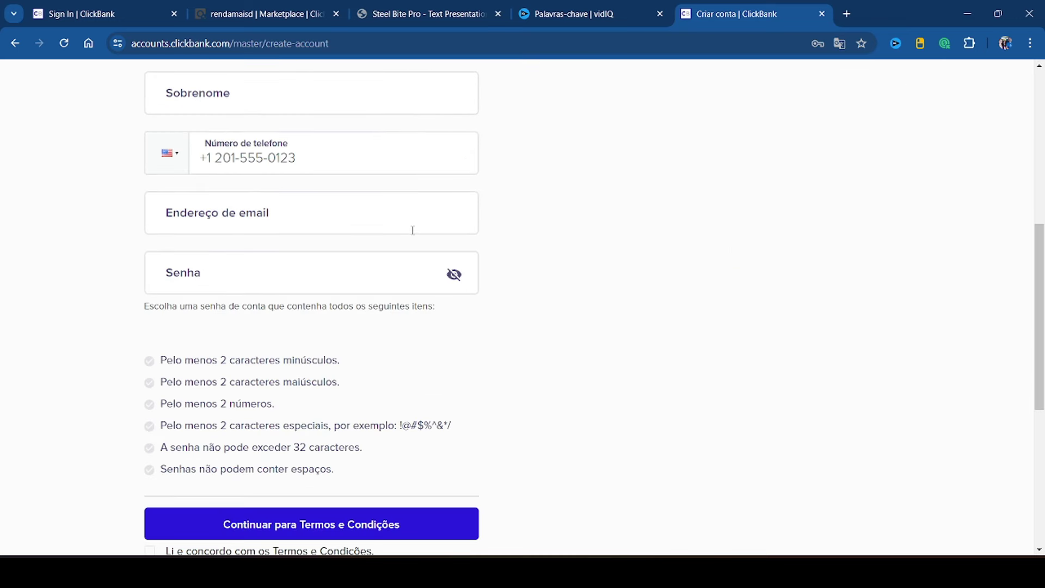
left_click(822, 14)
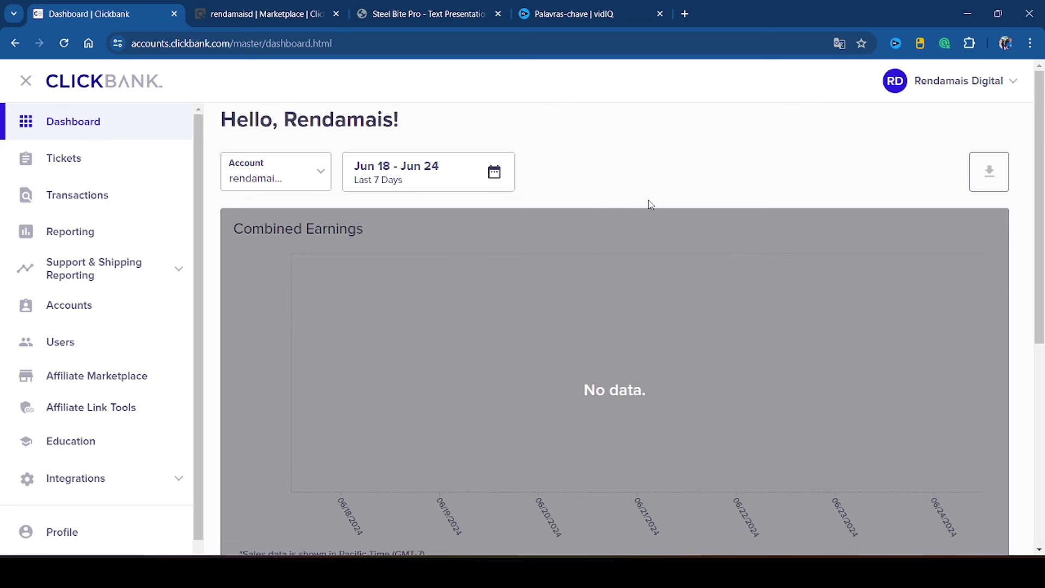
Step: Look over the dashboard's earnings and sales by account, and open the account nicknames list
scroll(643, 207, "down", 4)
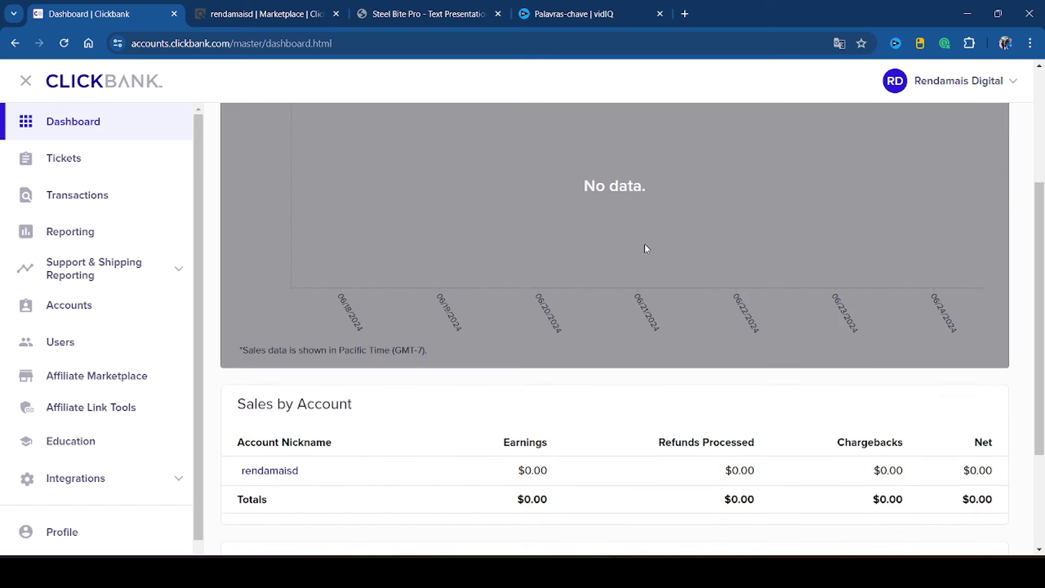
scroll(708, 261, "up", 4)
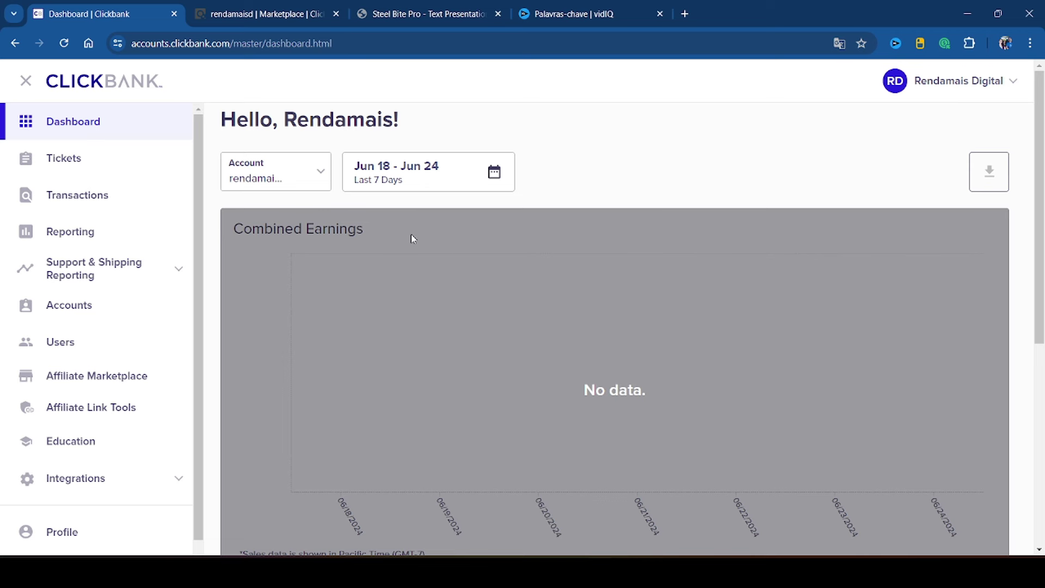
left_click(76, 311)
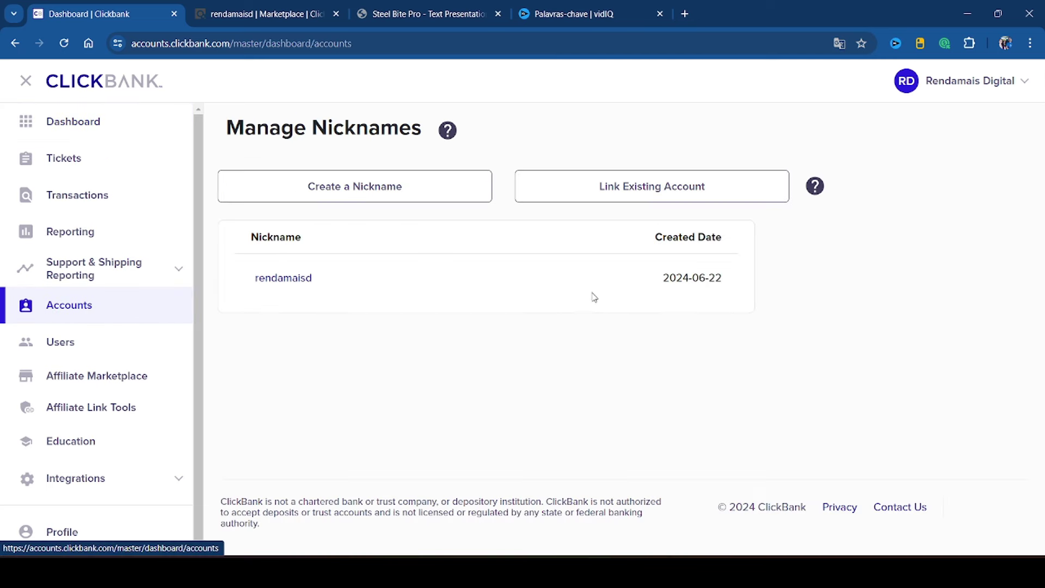
left_click_drag(355, 287, 261, 280)
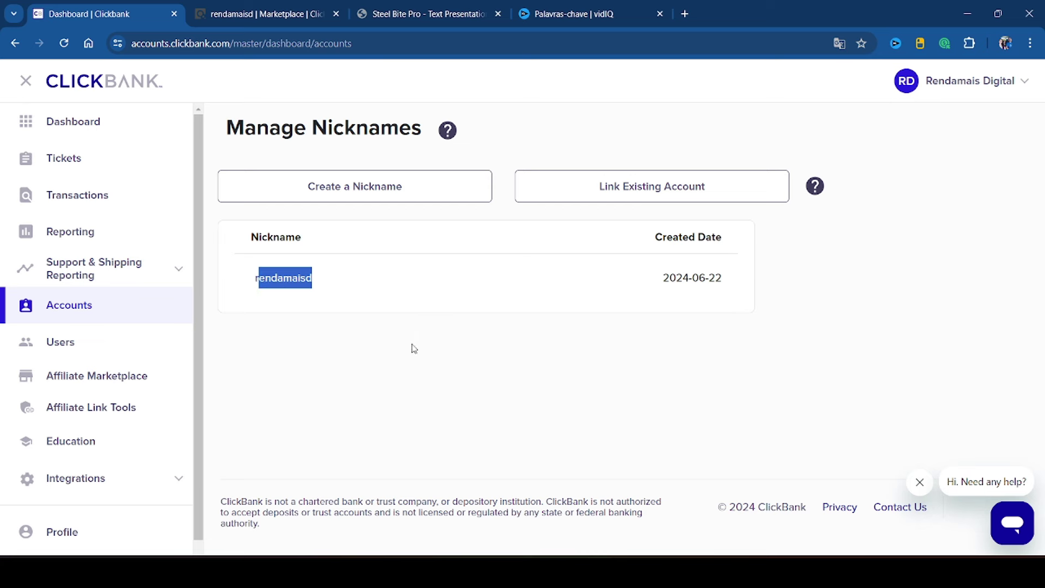
left_click(448, 325)
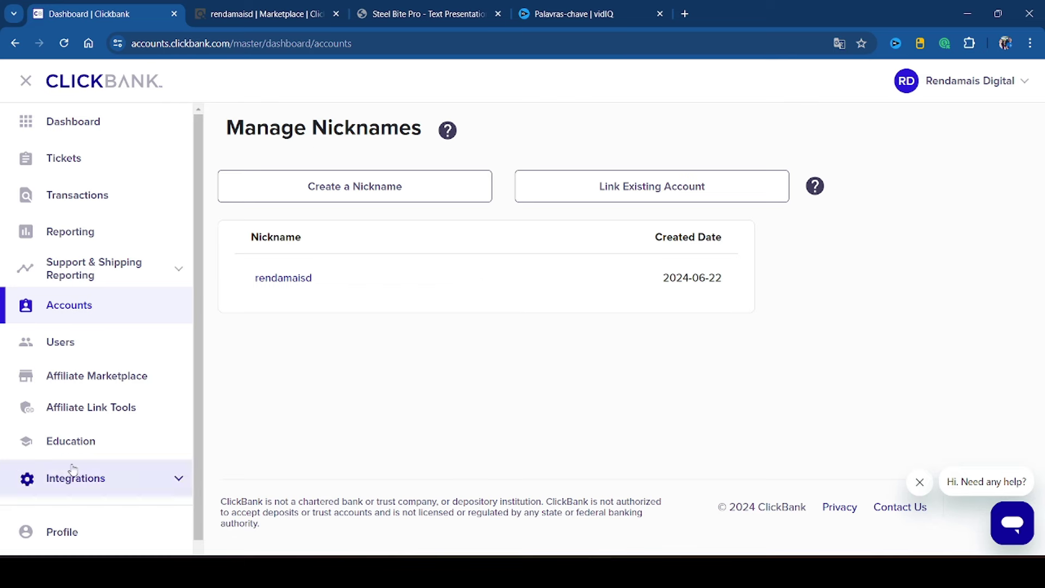
Step: Examine the account type options in the Create a Nickname form, and close it without creating a nickname
left_click(359, 190)
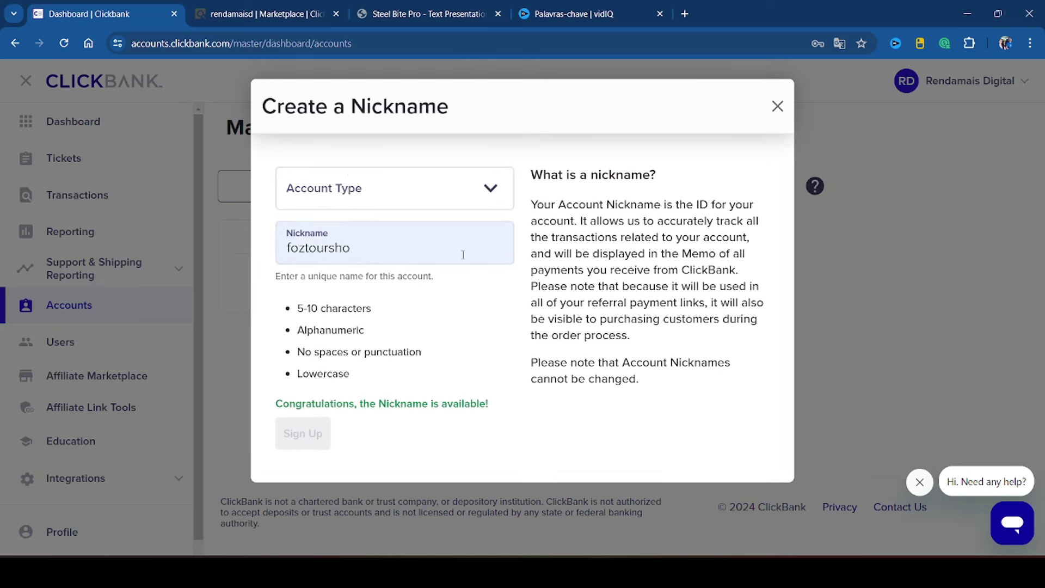
left_click(493, 190)
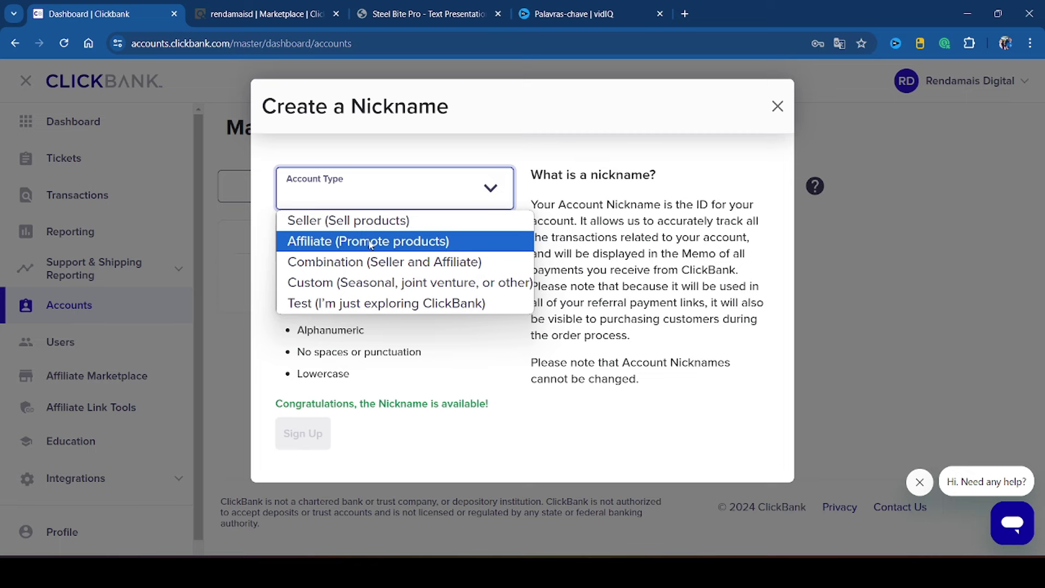
left_click(777, 106)
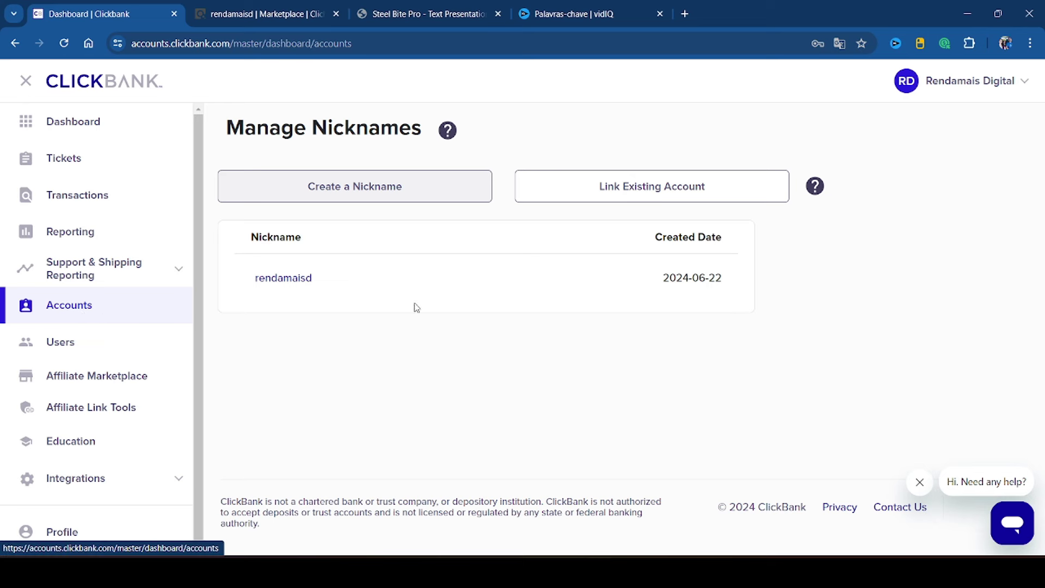
Step: Open the existing nickname's account and list all offers in the Marketplace with an empty search
left_click(284, 278)
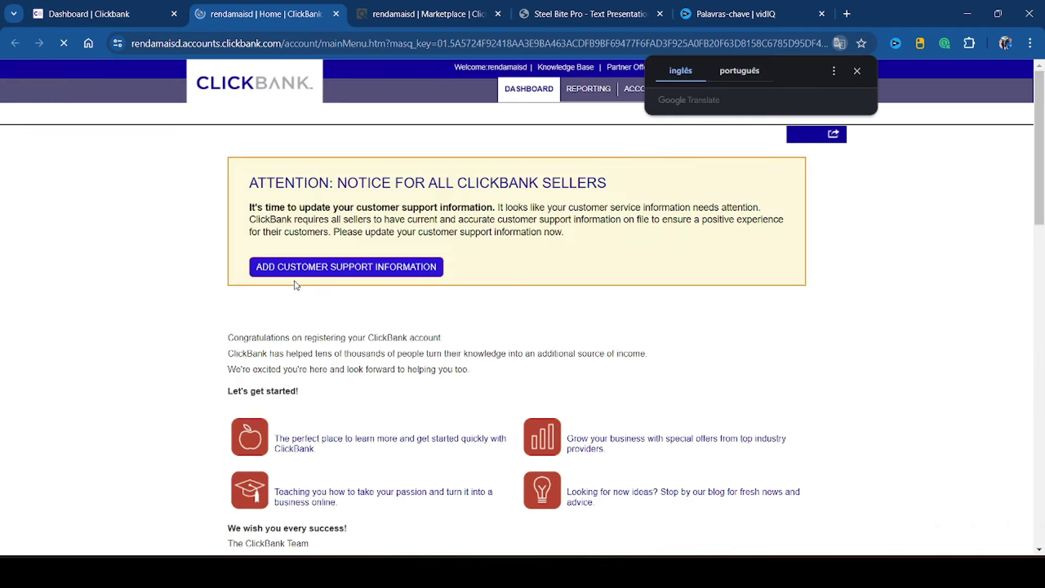
left_click(856, 72)
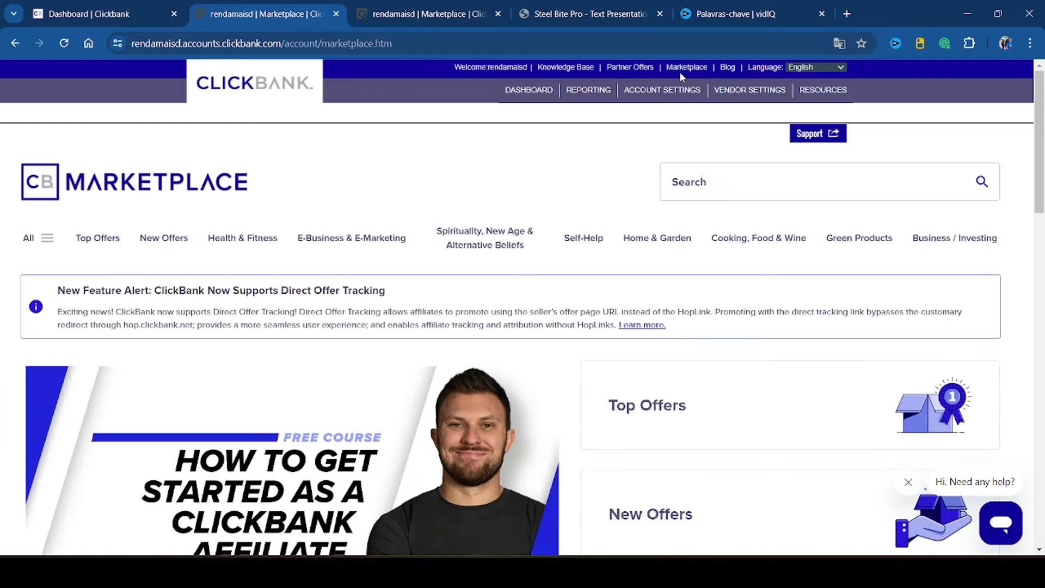
left_click(981, 183)
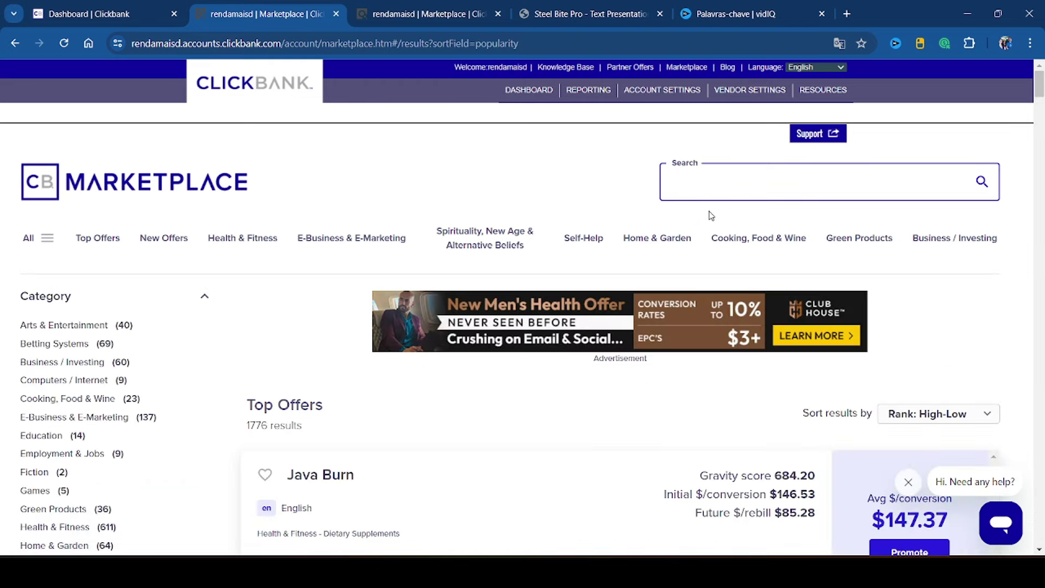
Step: Open the sales page of the Java Burn offer from Top Offers and translate it into Portuguese
scroll(765, 231, "down", 1)
scroll(765, 231, "down", 2)
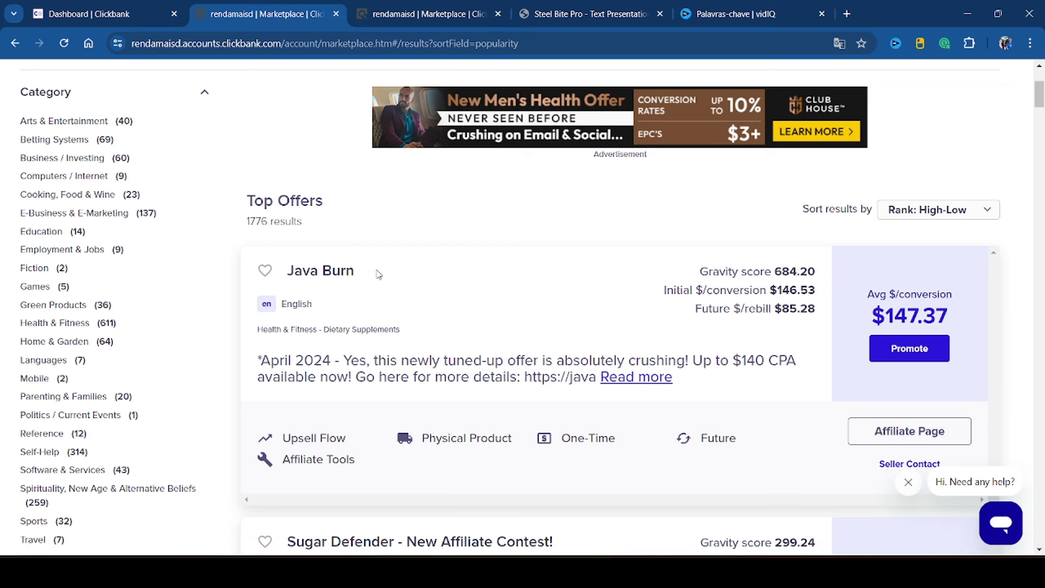
left_click_drag(376, 273, 284, 267)
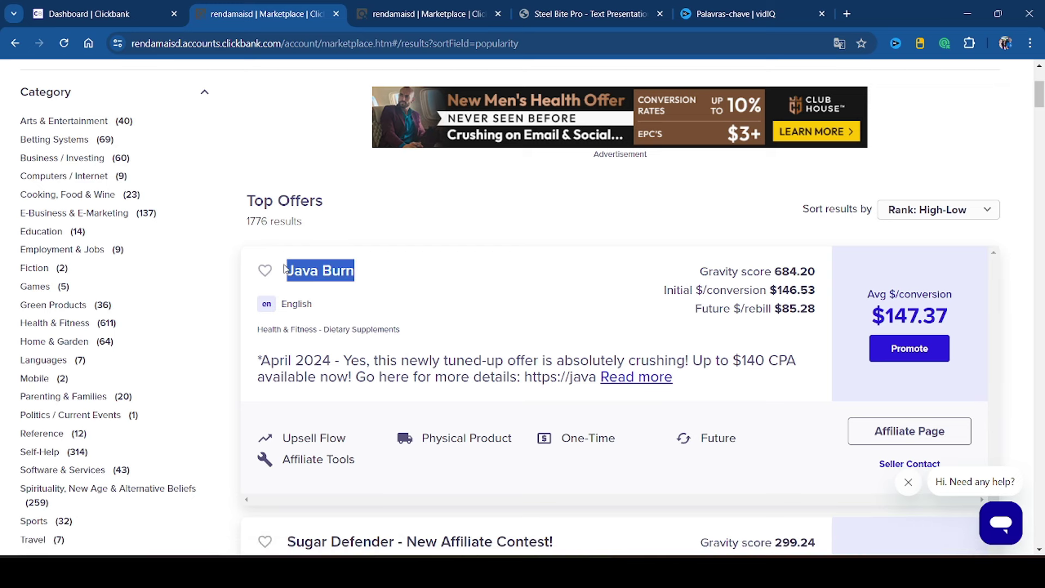
left_click(328, 276)
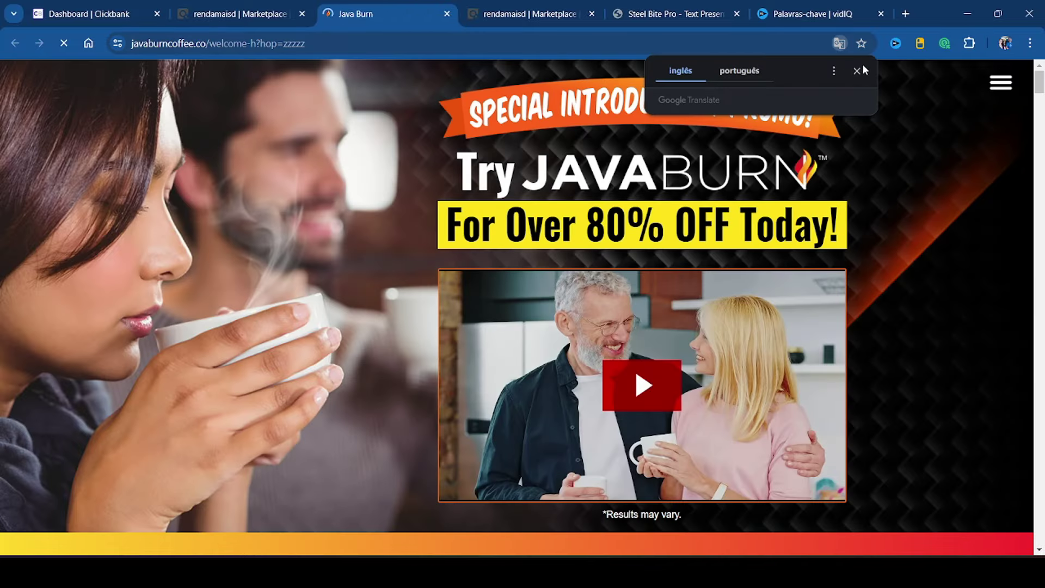
left_click(858, 71)
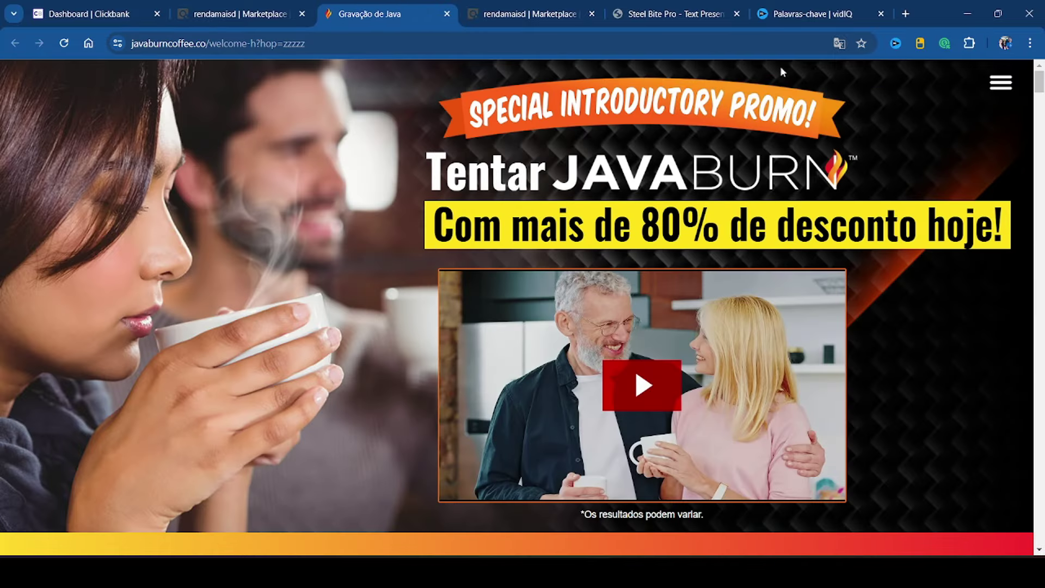
Step: Review the package prices on the Java Burn sales page and close the page
scroll(724, 114, "down", 9)
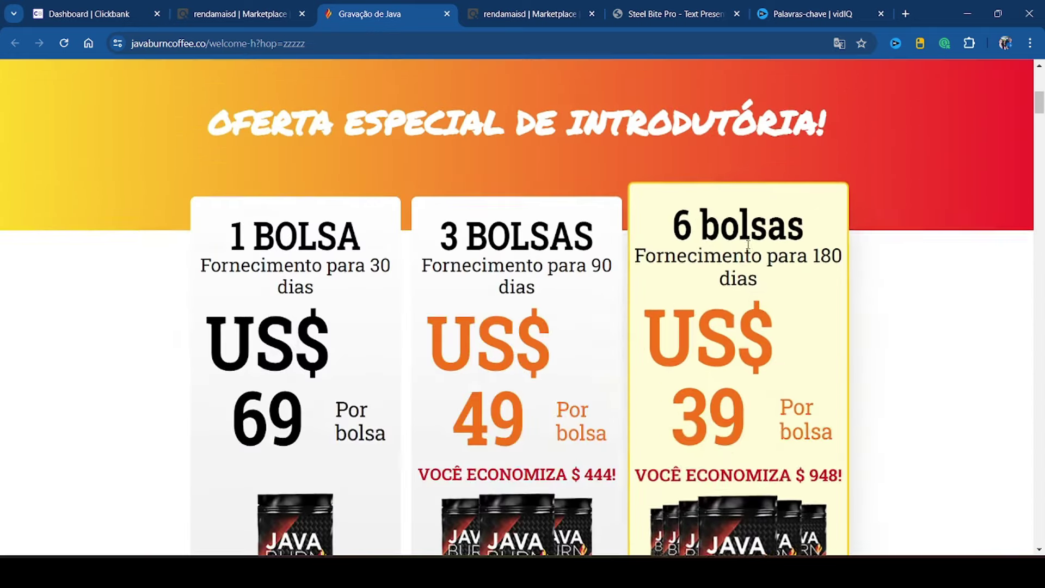
scroll(750, 239, "up", 7)
left_click(446, 13)
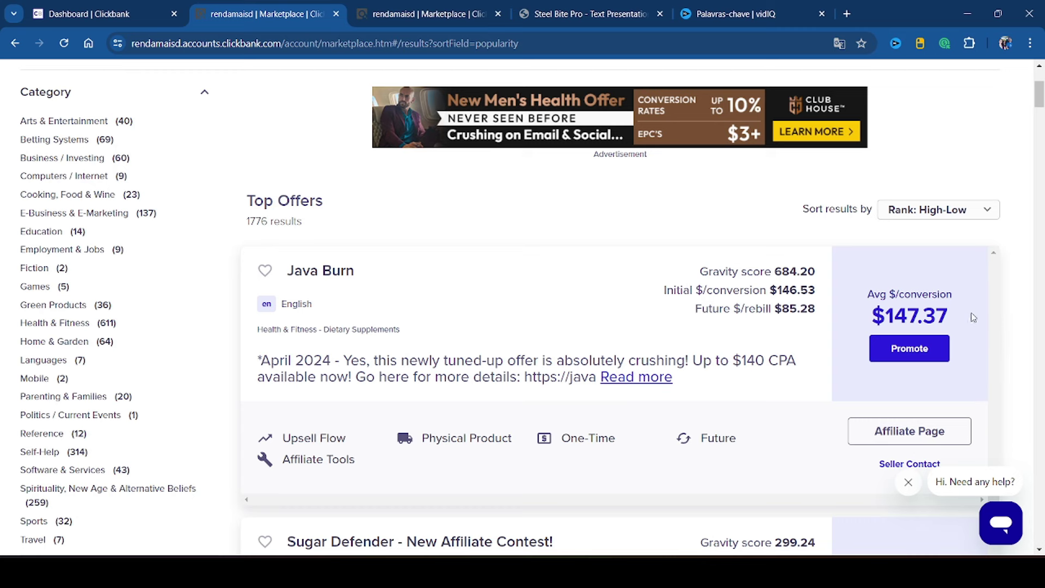
Step: Examine the average commission per conversion shown for the Java Burn offer
double_click(920, 315)
left_click(722, 198)
left_click_drag(968, 324, 873, 315)
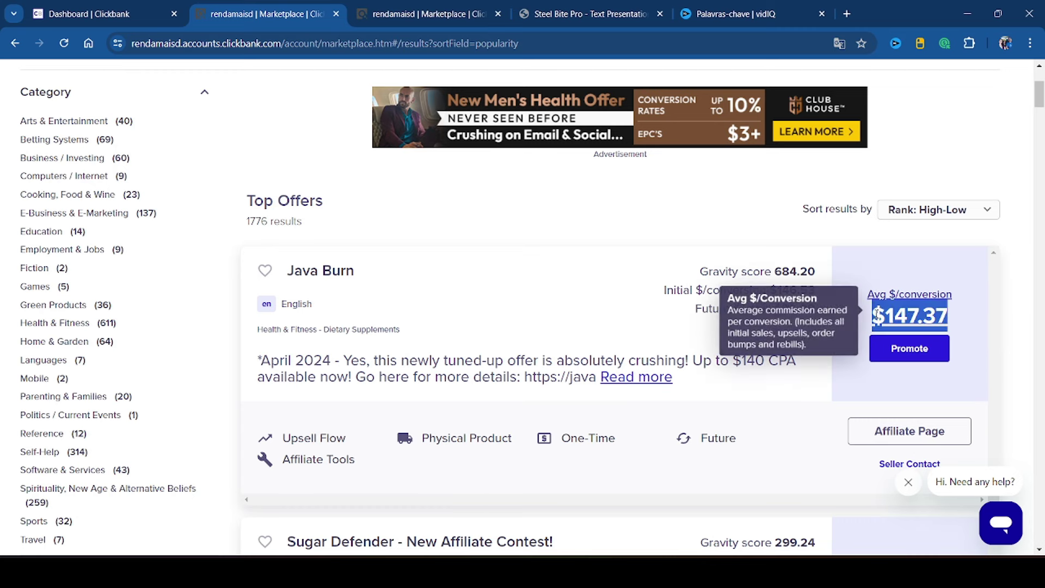
Step: Reopen the Java Burn sales page and compare its package prices with the offer's average commission per conversion in the Marketplace
left_click(740, 200)
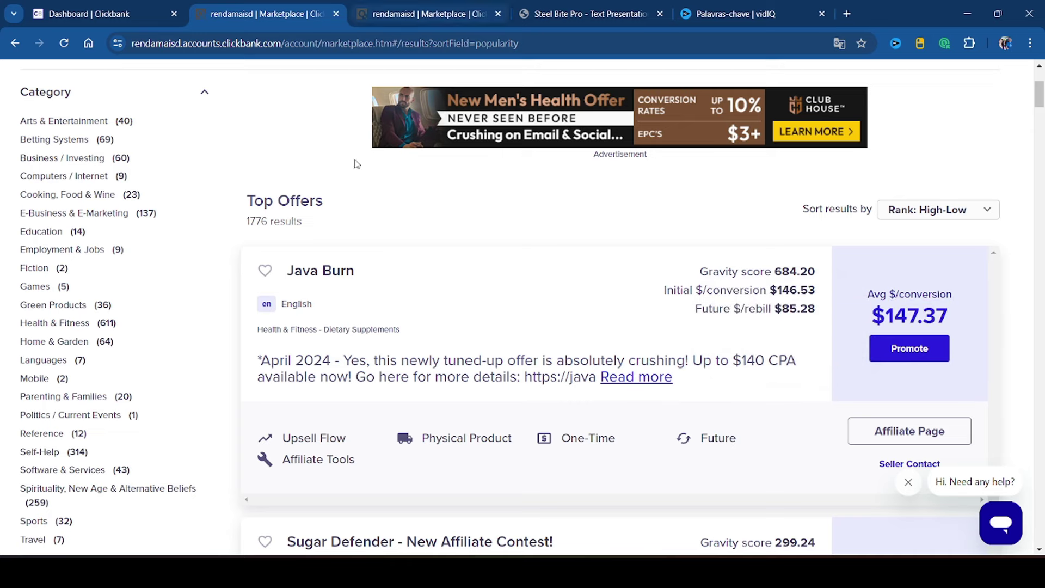
left_click(318, 278)
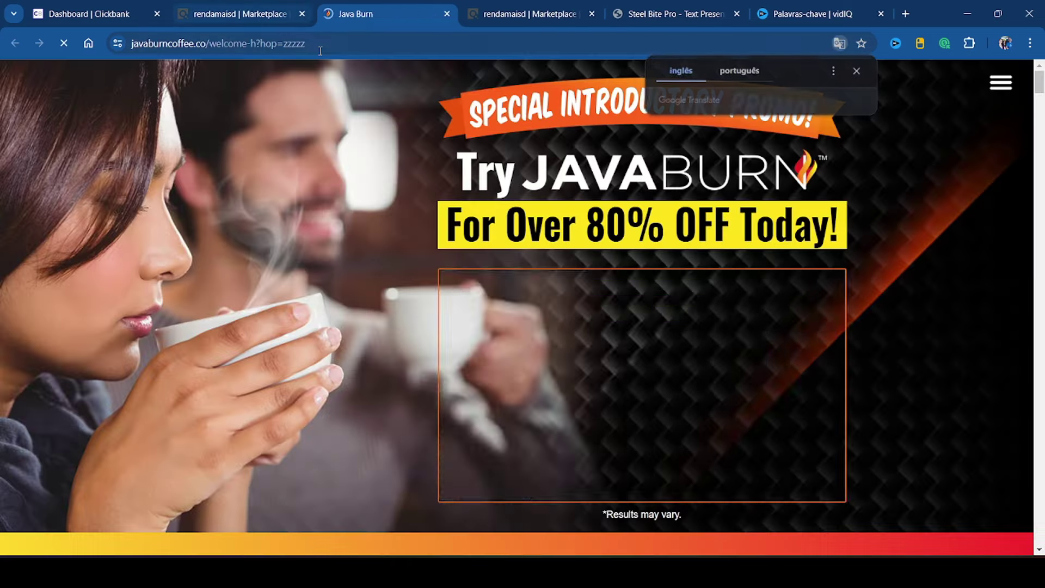
scroll(822, 158, "down", 15)
scroll(822, 157, "up", 6)
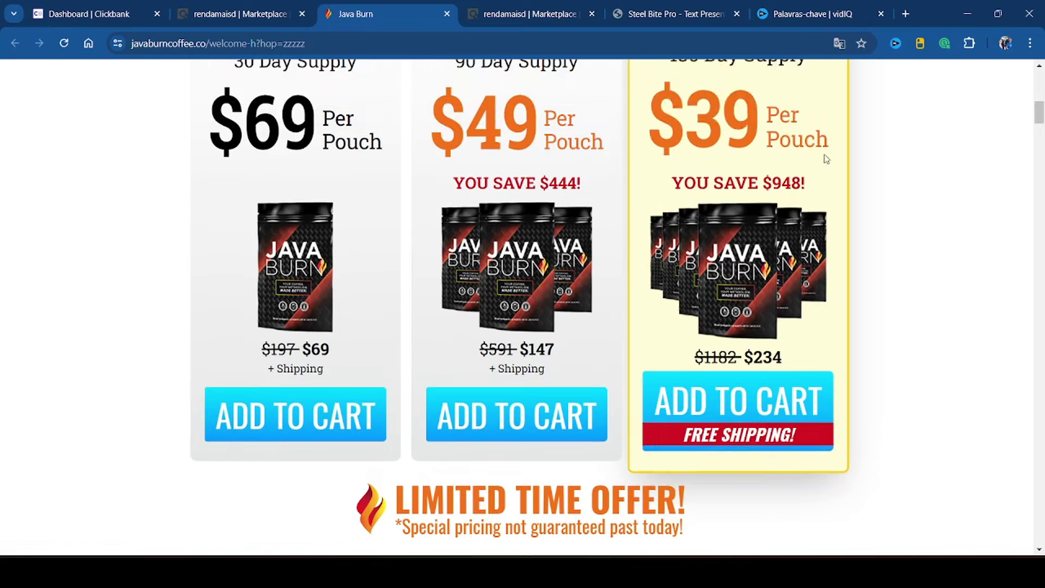
scroll(812, 259, "up", 1)
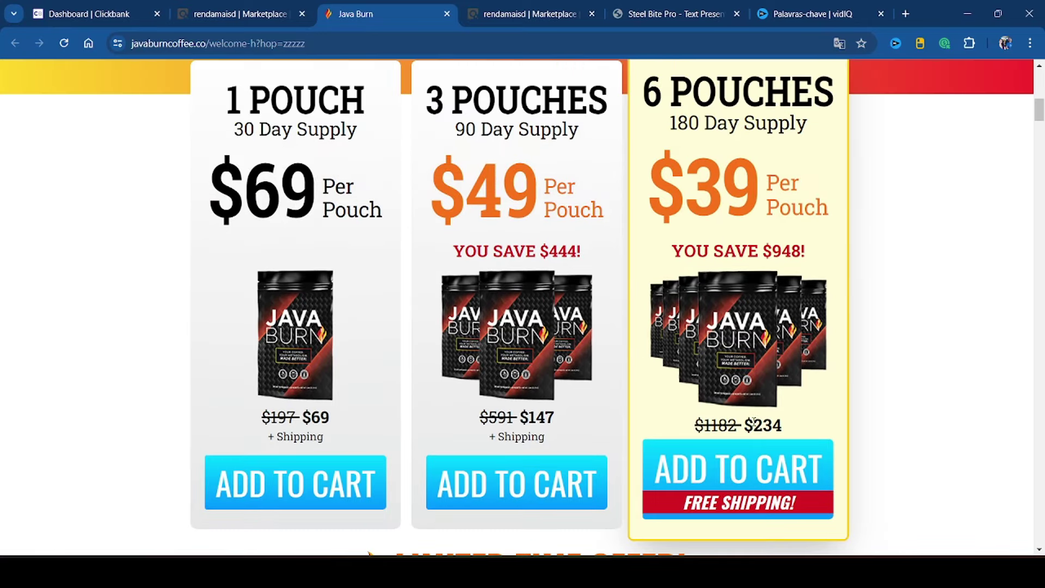
key("ctrl+shift+Tab")
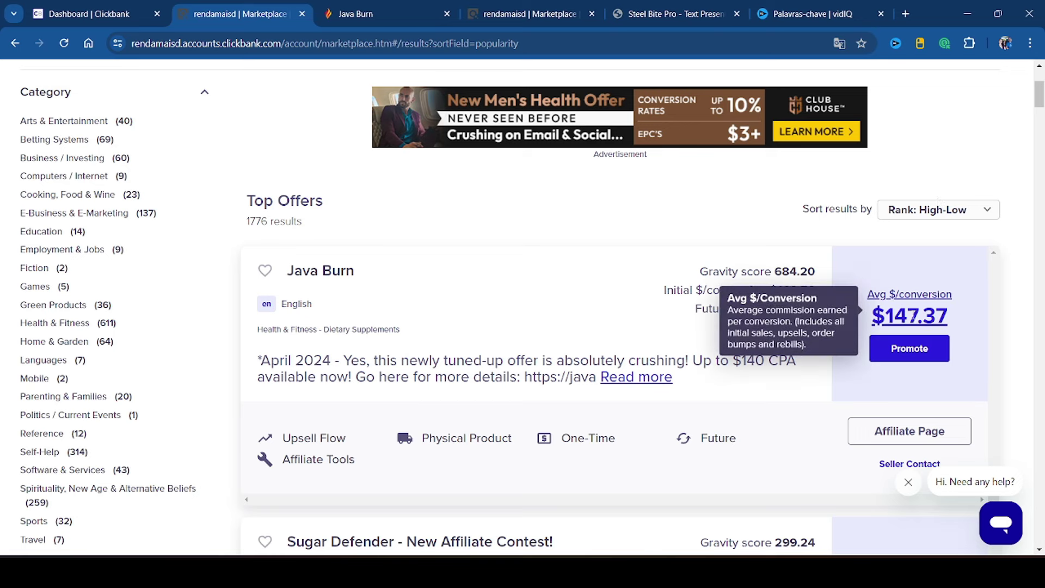
left_click(387, 15)
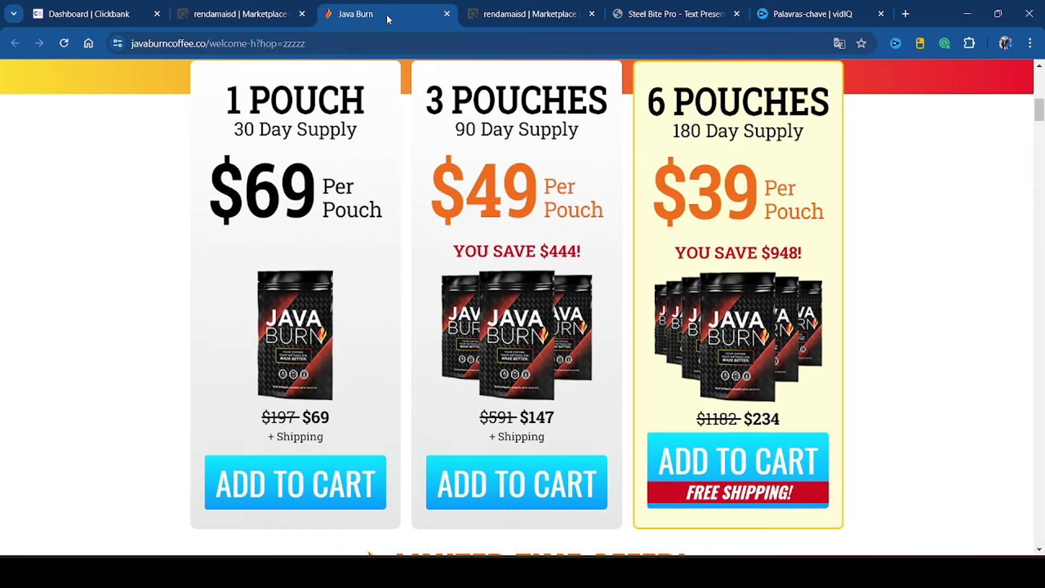
left_click(90, 14)
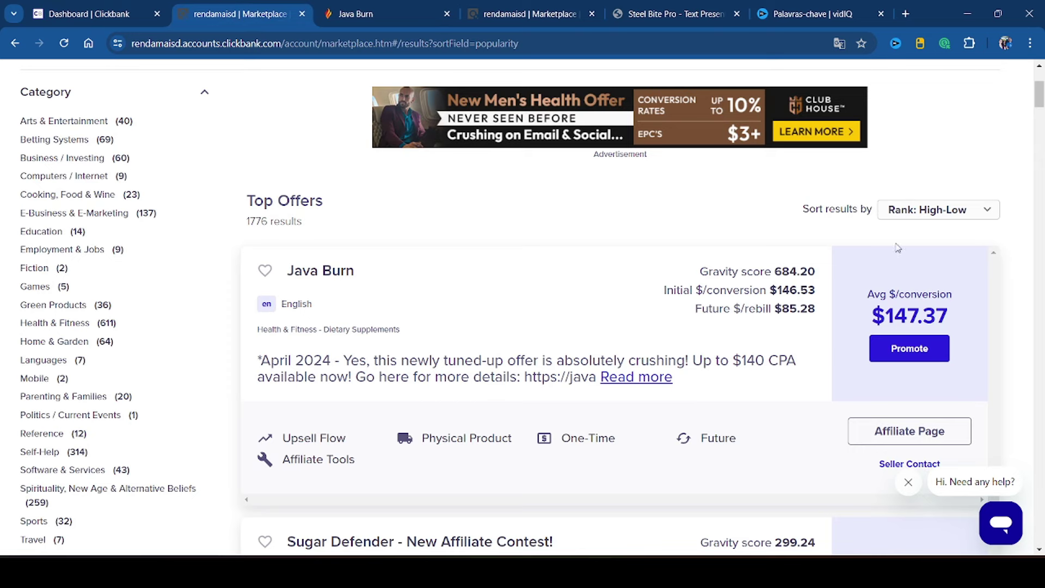
Step: Look up "147 dolares em reais" on Google in a new tab and close the results
left_click(907, 14)
type("147")
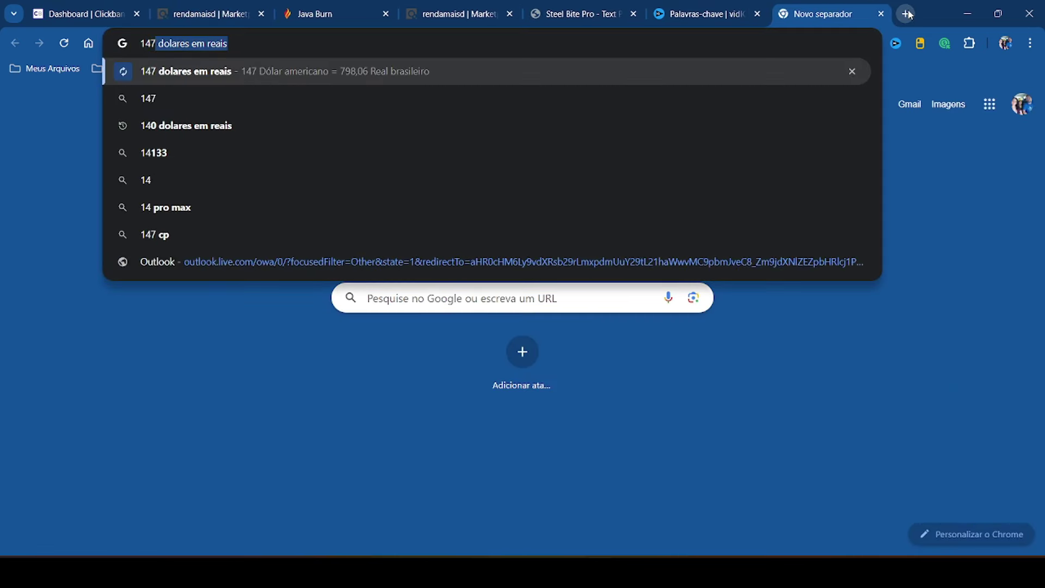
key("Return")
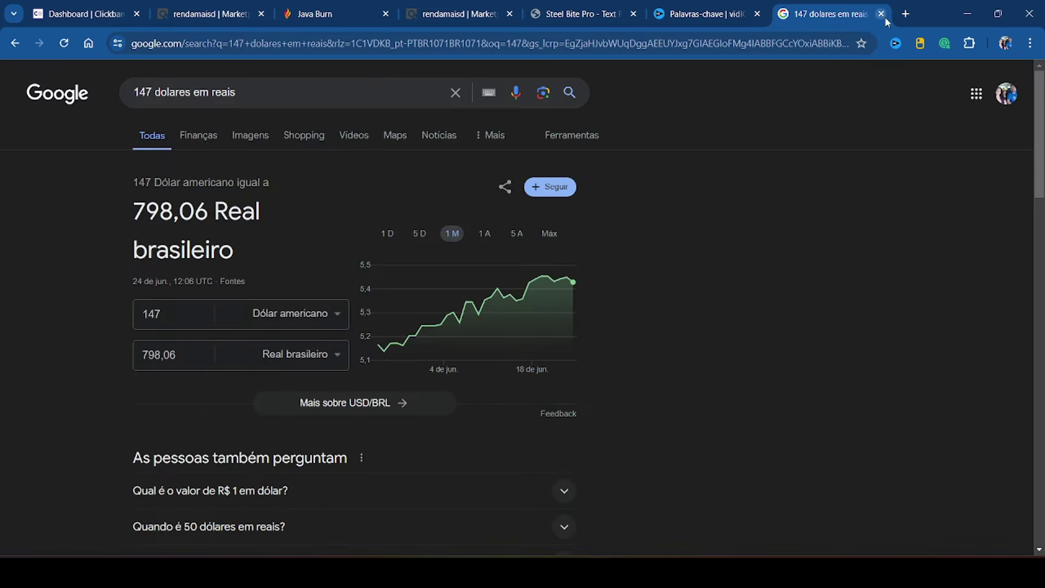
left_click(882, 14)
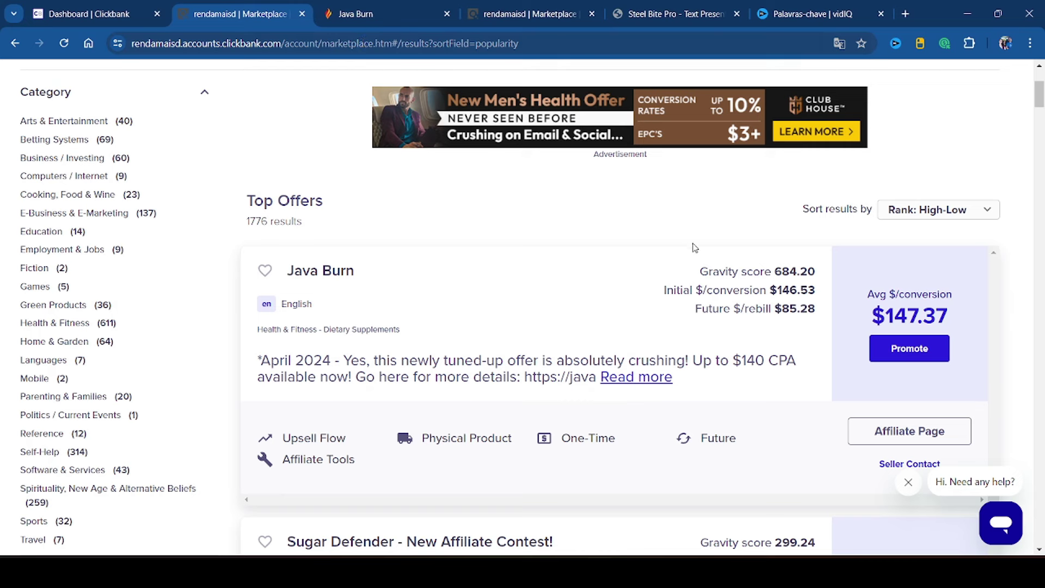
Step: Compare the average commissions of the other top offers and examine the CPA note on the ProDentim offer
scroll(696, 247, "down", 6)
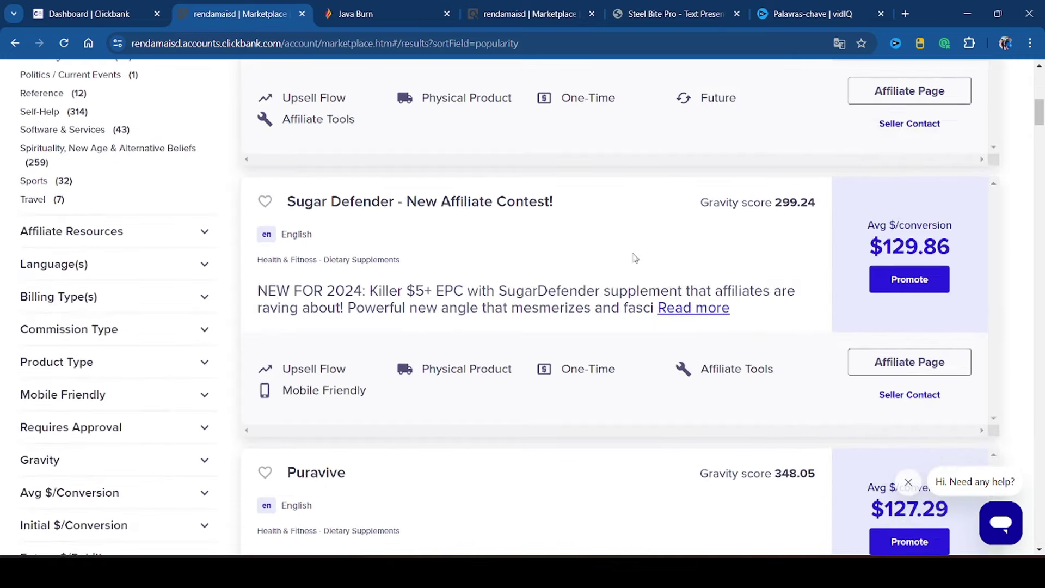
mouse_move(930, 254)
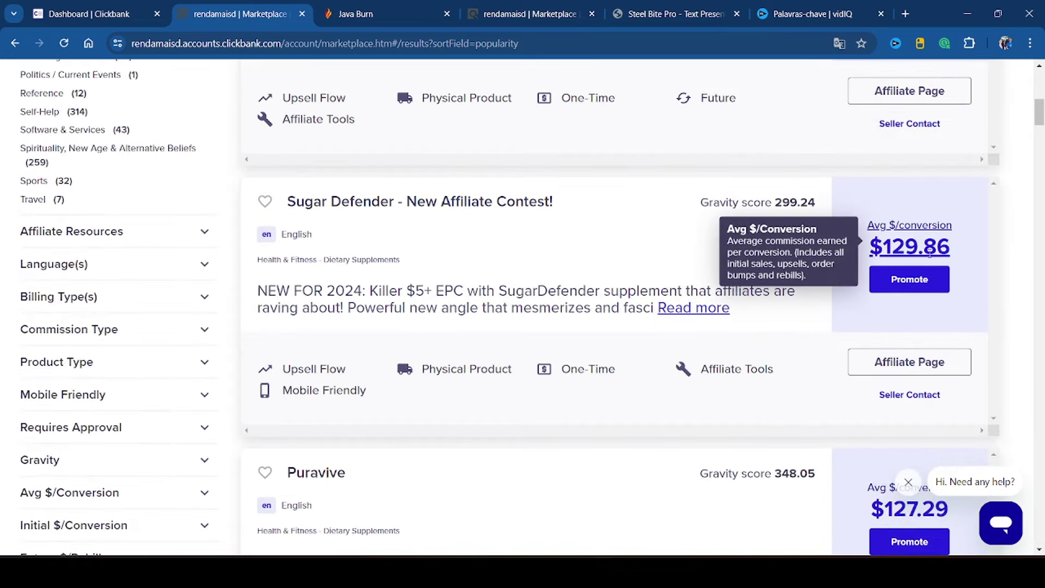
scroll(966, 234, "down", 10)
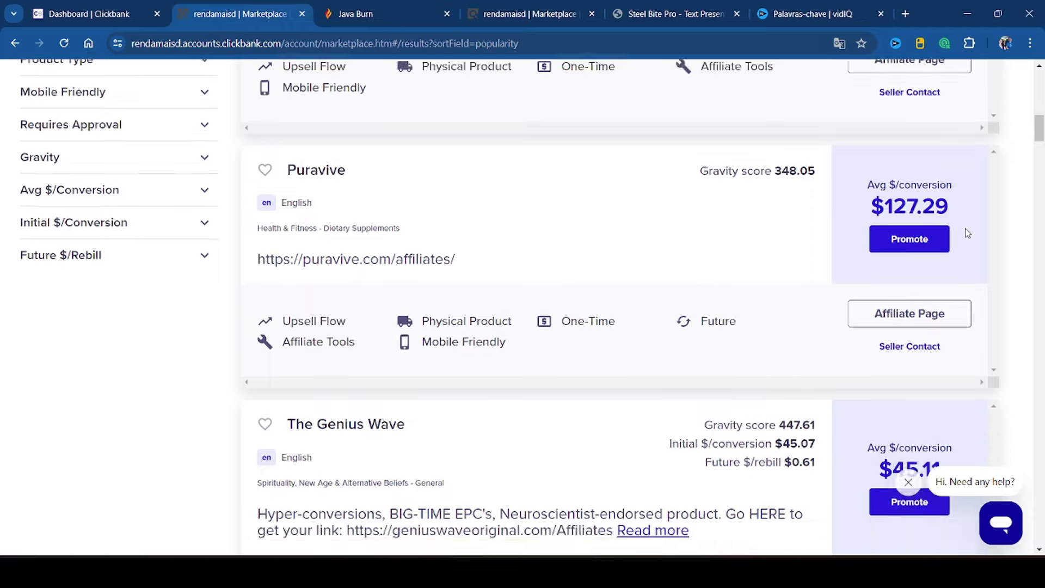
scroll(959, 225, "down", 11)
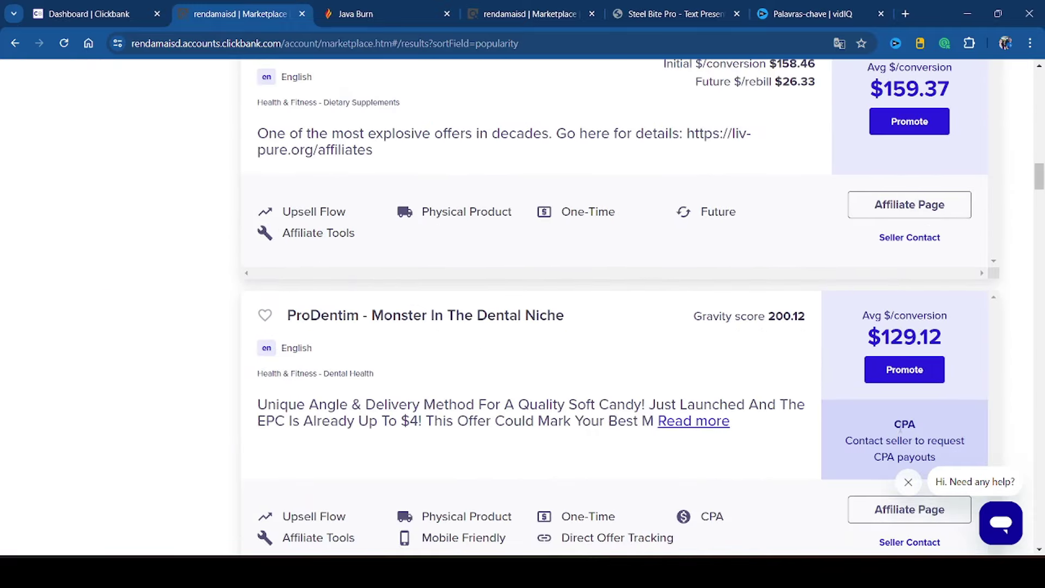
left_click_drag(917, 424, 929, 424)
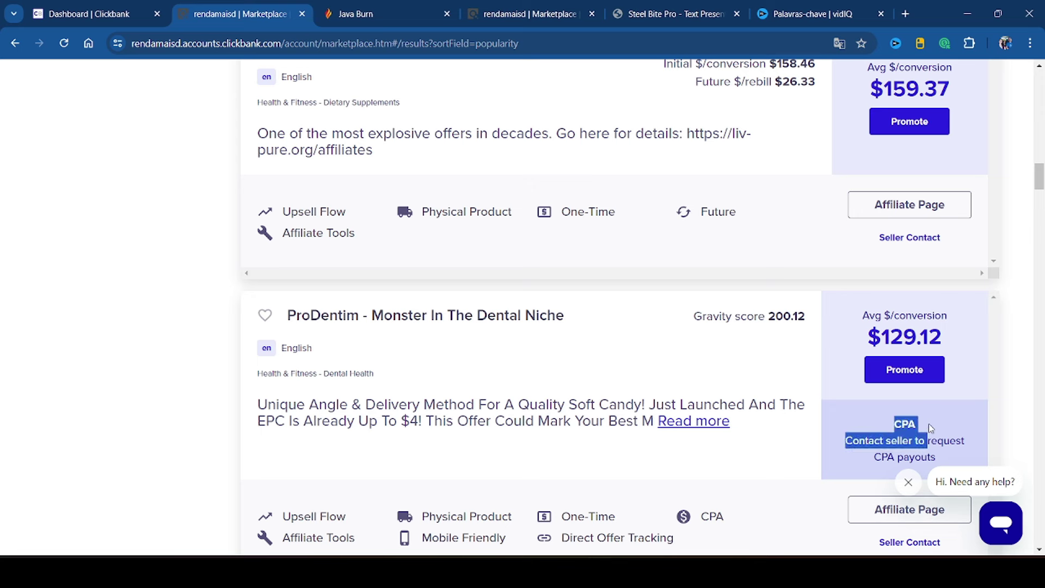
left_click(1014, 369)
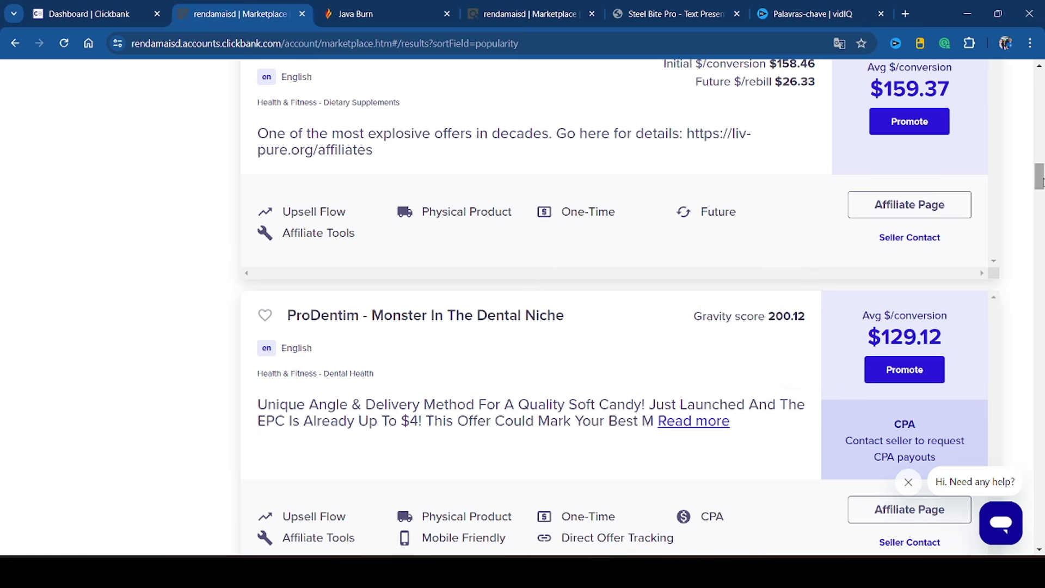
Step: Open the tracking link form for promoting Java Burn and set the affiliate nickname to rendamaisd
left_click_drag(1040, 180, 1040, 103)
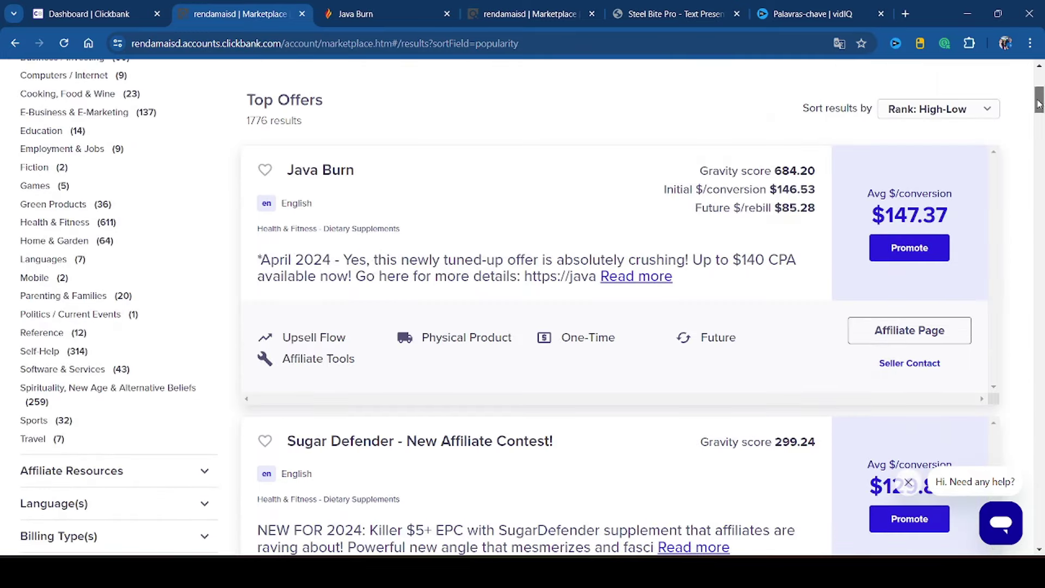
left_click(918, 253)
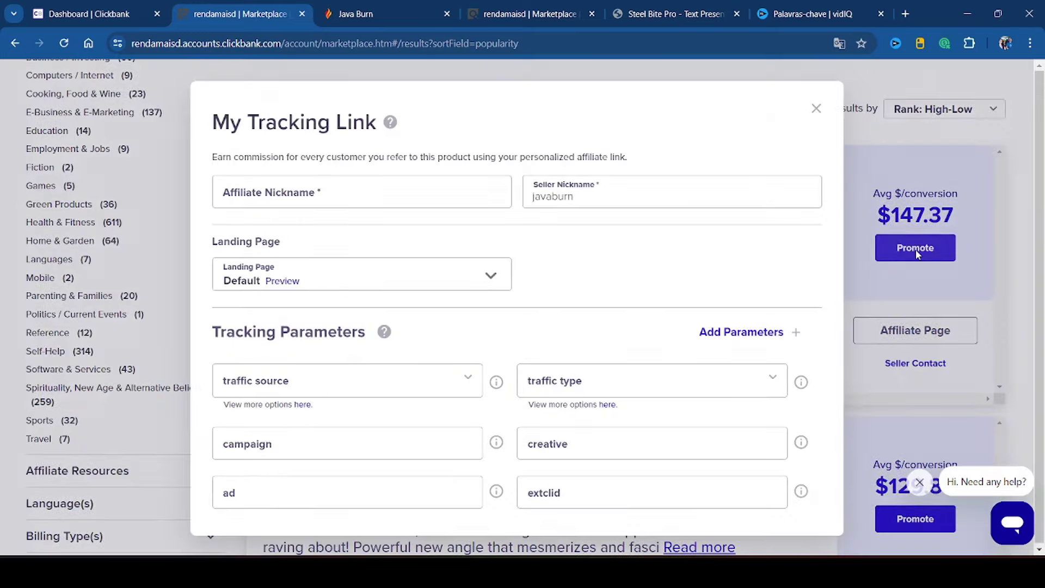
left_click(360, 200)
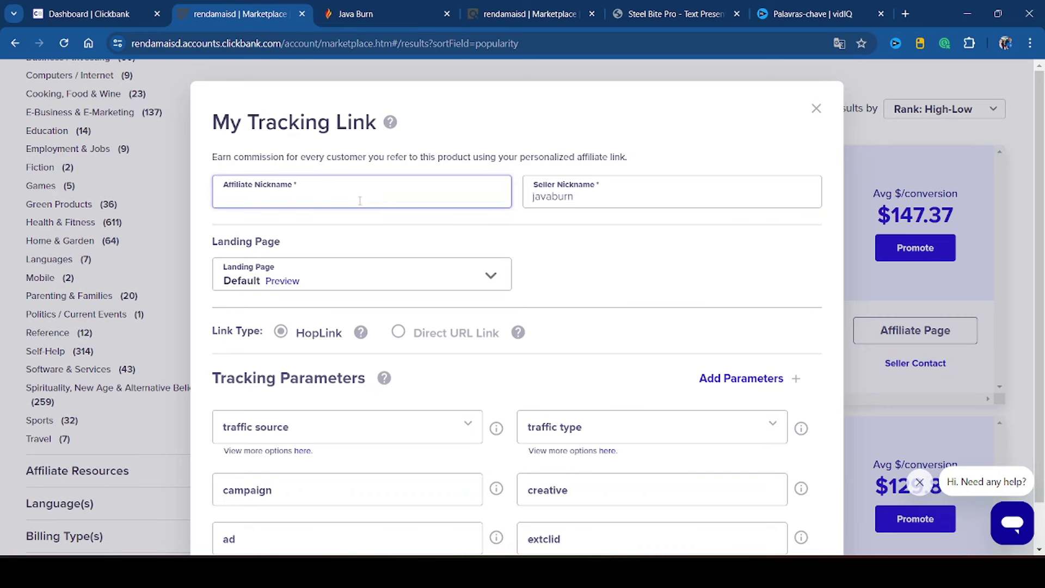
type("re")
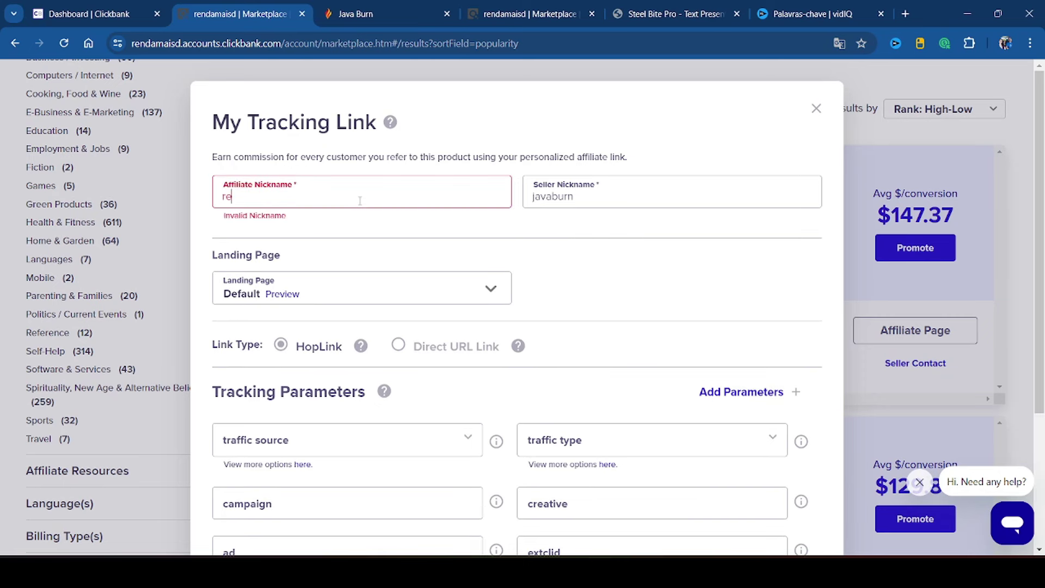
type("nda")
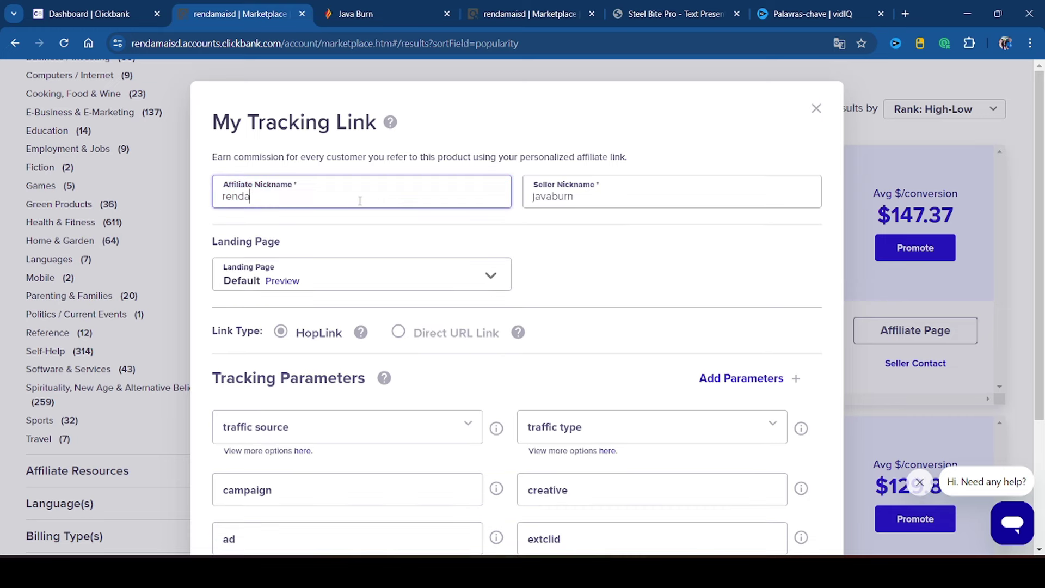
type("mais")
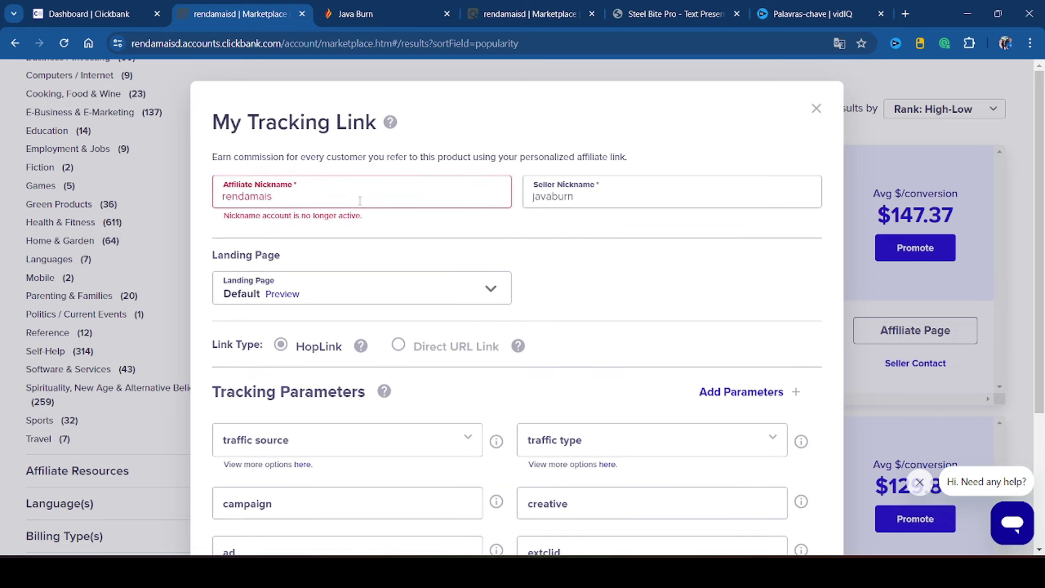
type("d")
double_click(298, 193)
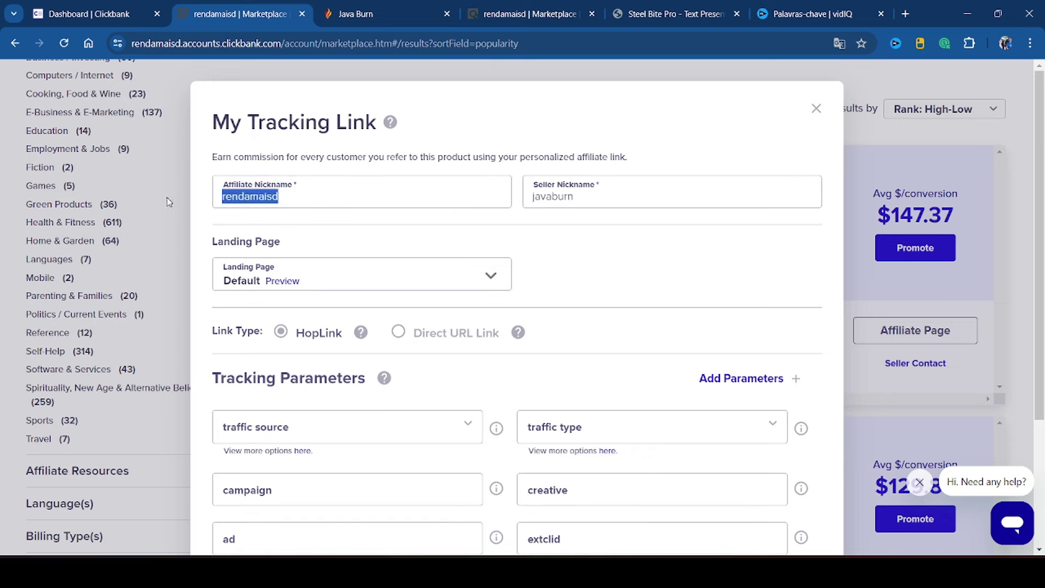
Step: Copy the encrypted HopLink generated for Java Burn and open it in a new browser tab
scroll(633, 302, "down", 3)
left_click(632, 302)
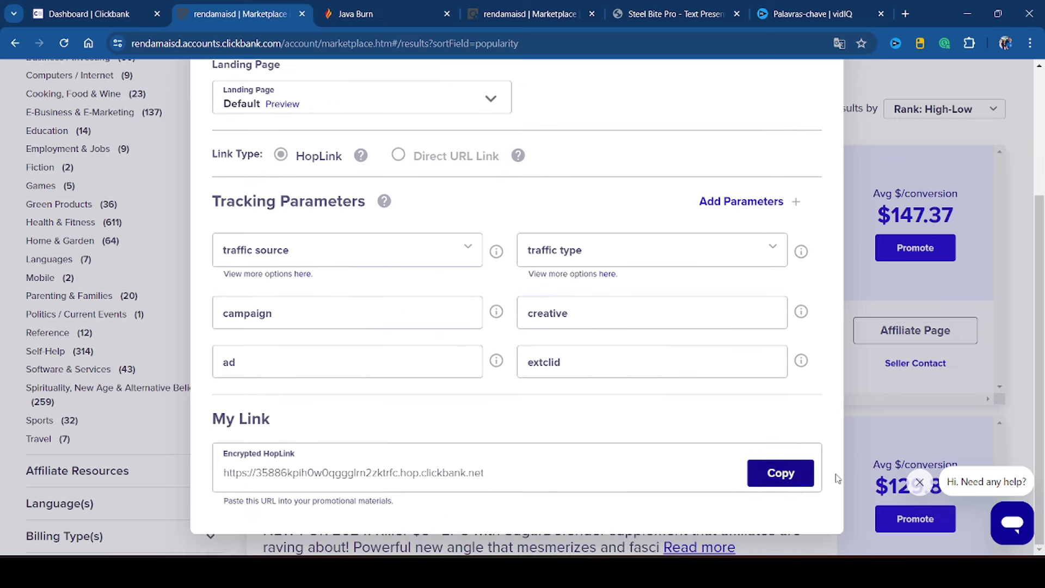
left_click(789, 476)
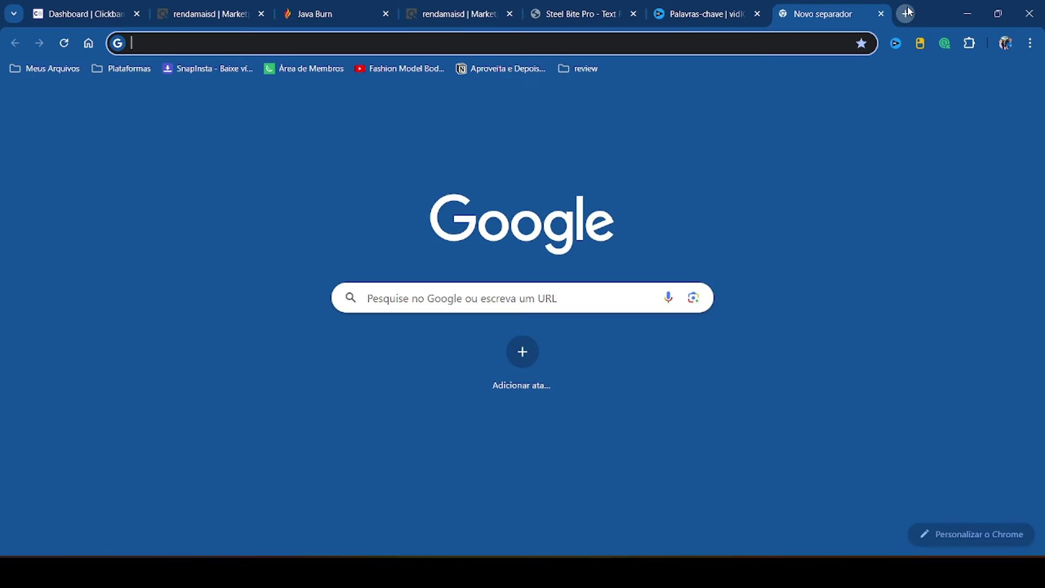
left_click(907, 13)
key("ctrl+v")
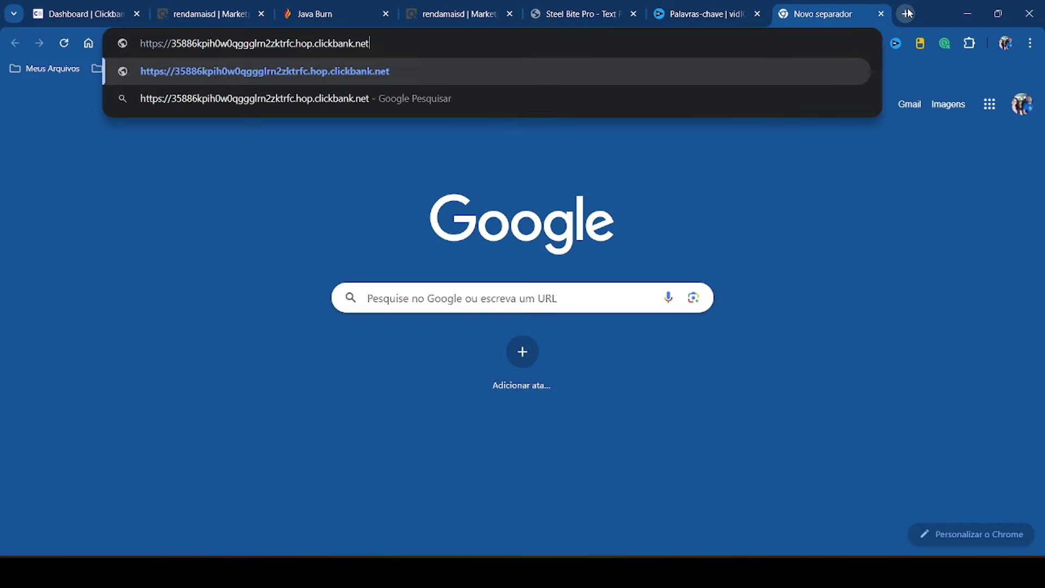
key("Return")
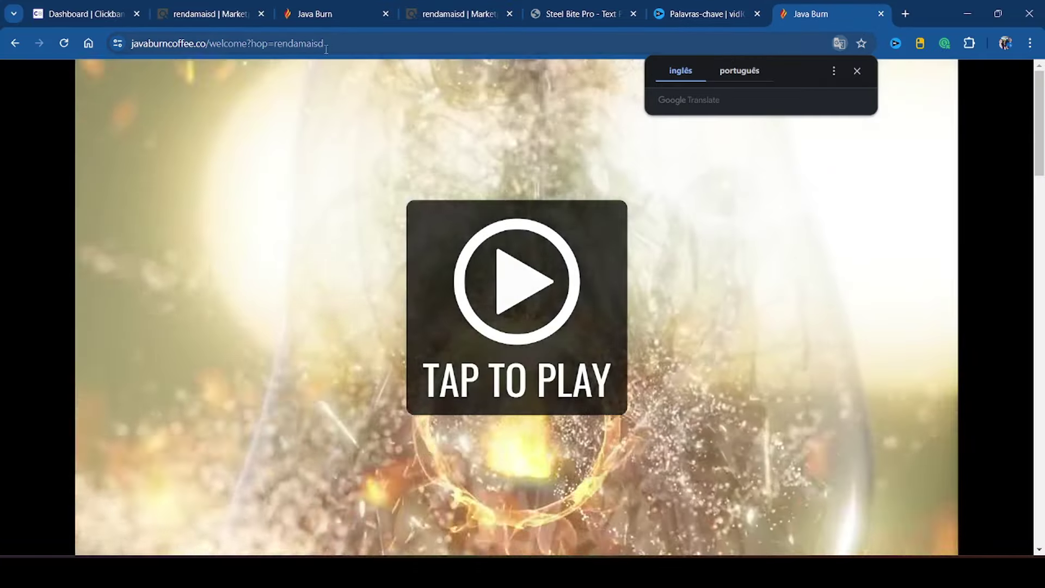
Step: Check the affiliate nickname in the opened Java Burn page's address and look through the page
left_click(340, 42)
double_click(280, 43)
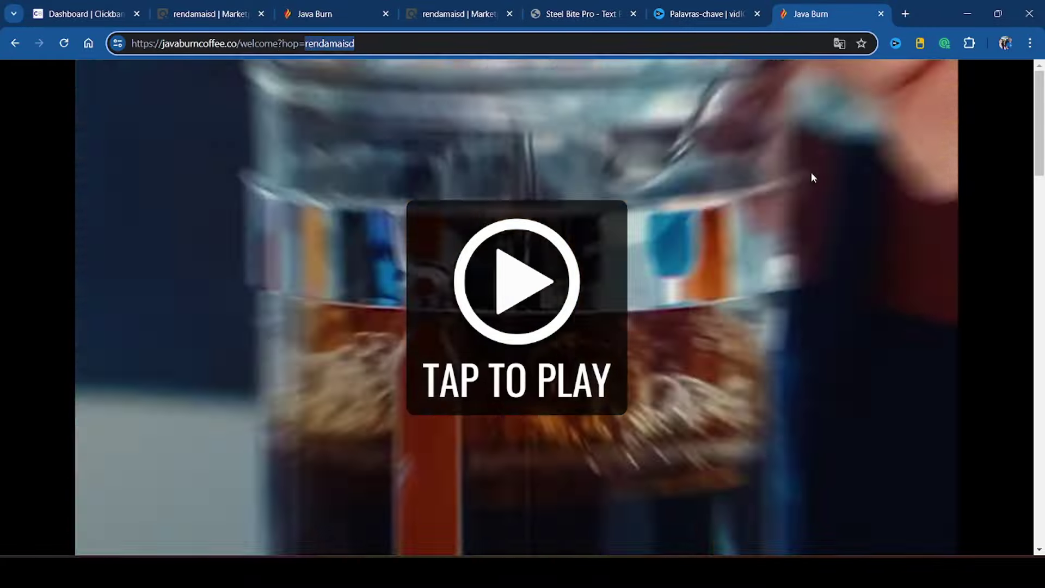
scroll(796, 172, "down", 15)
scroll(794, 171, "up", 5)
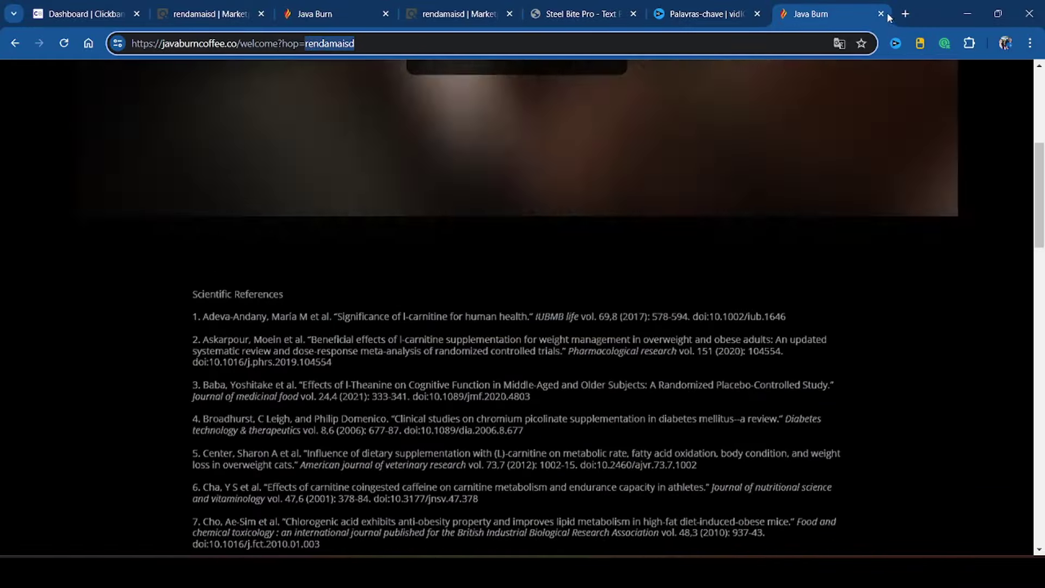
Step: Return to the Marketplace, close the Java Burn tracking link form, and open the one for the "RENEW - Straight Fire, Son!" offer
left_click(207, 14)
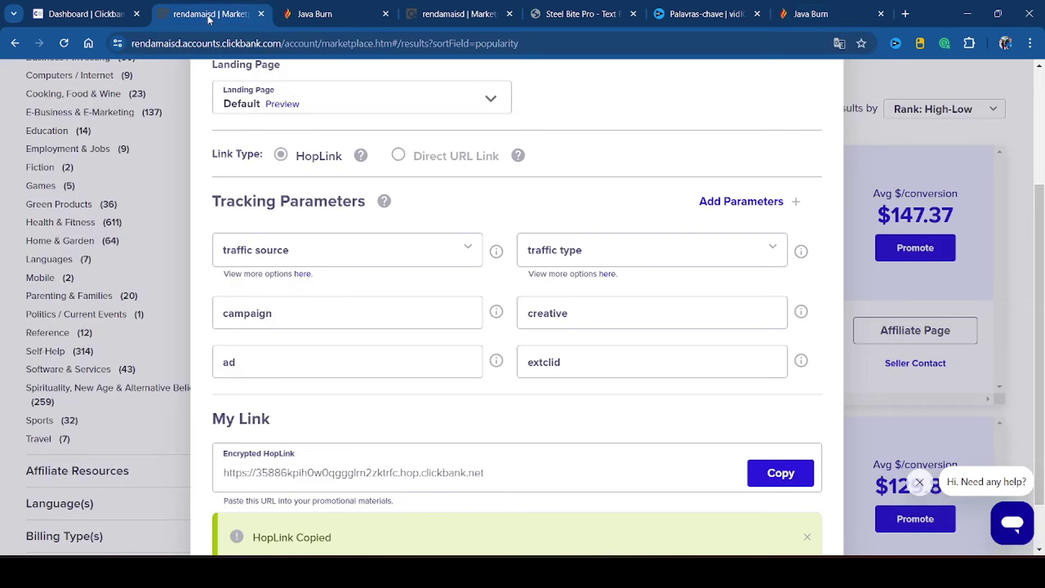
left_click(1035, 146)
scroll(976, 166, "down", 4)
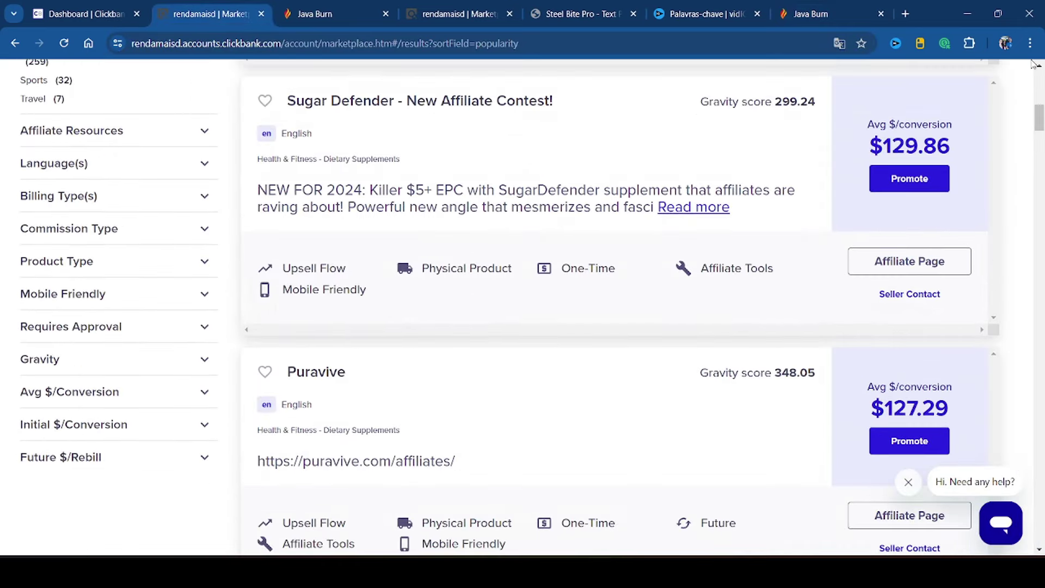
scroll(975, 185, "down", 3)
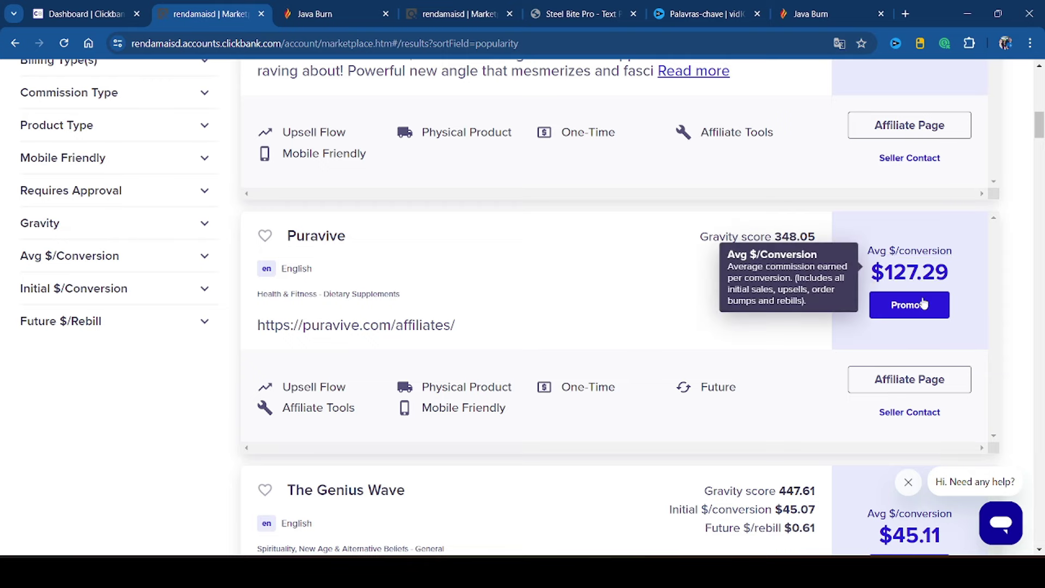
scroll(955, 286, "down", 6)
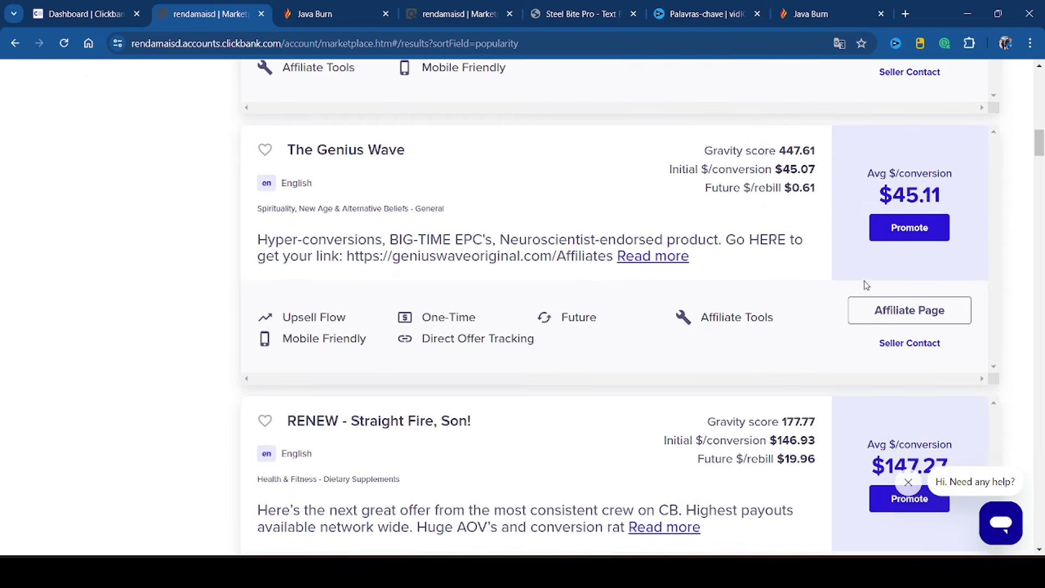
scroll(937, 270, "down", 2)
scroll(938, 270, "up", 2)
scroll(969, 251, "down", 5)
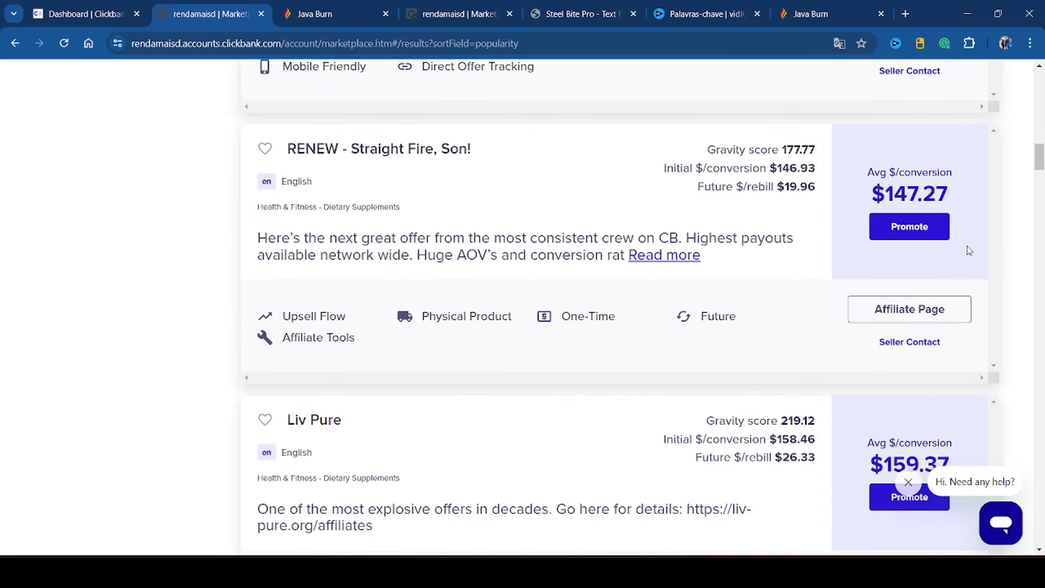
left_click(910, 226)
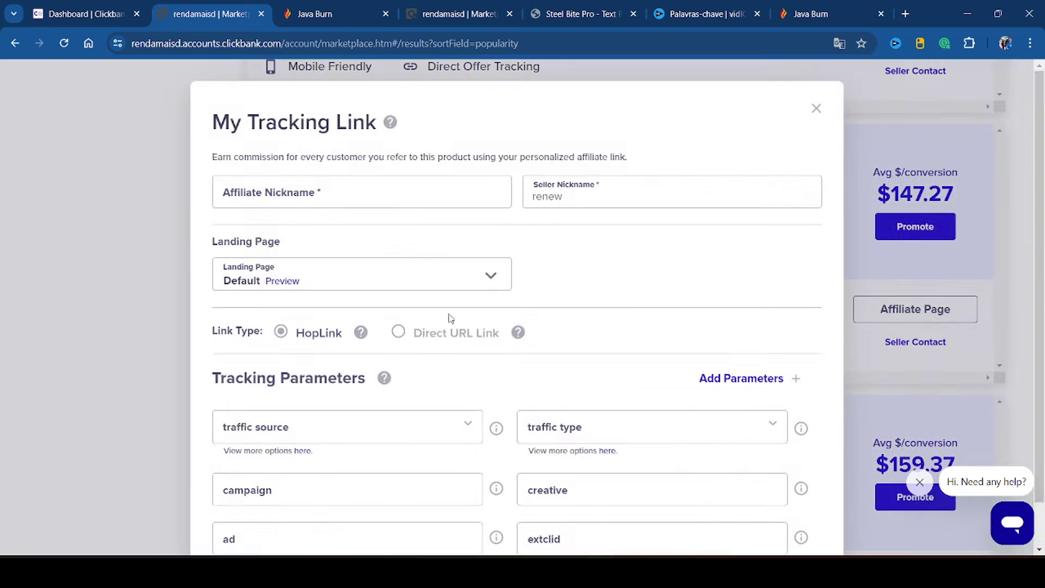
Step: Close the tracking link form of the "RENEW - Straight Fire, Son!" offer and return to the first Top Offers results
scroll(451, 318, "down", 1)
scroll(779, 123, "up", 1)
left_click(816, 108)
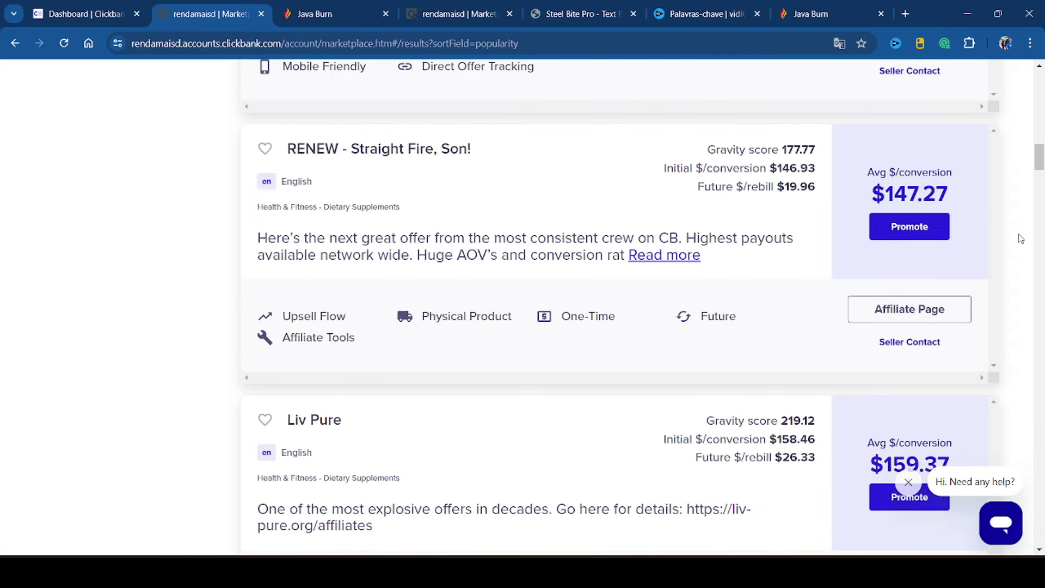
scroll(942, 264, "up", 15)
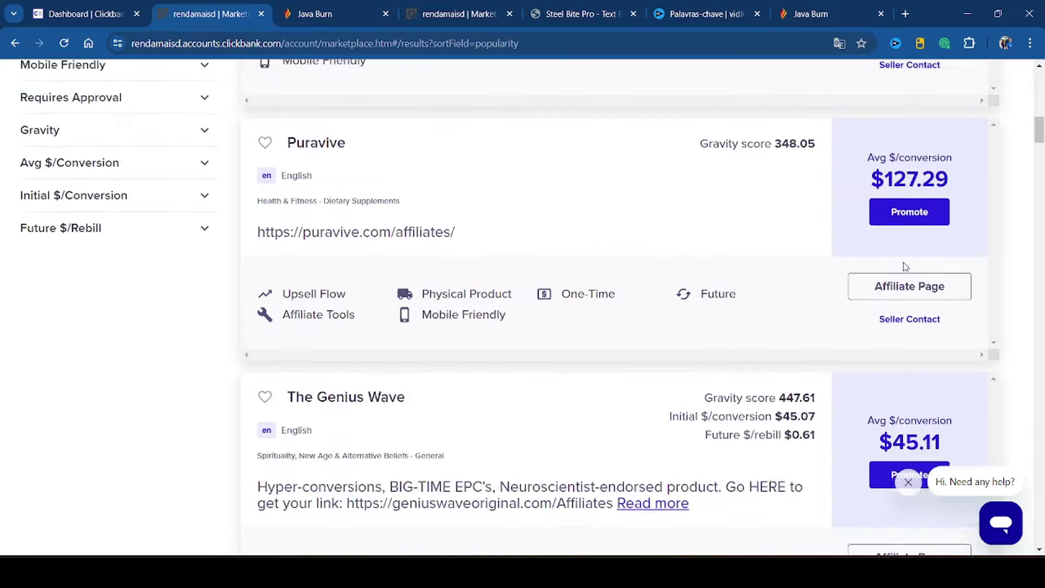
scroll(888, 265, "up", 8)
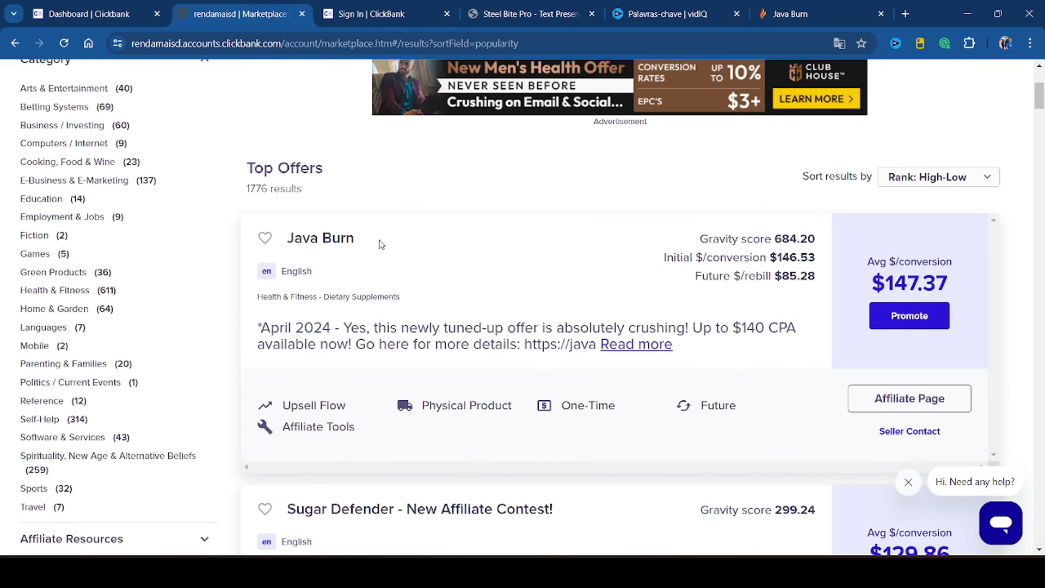
Step: Copy the name of the Java Burn offer from the Marketplace list
left_click_drag(360, 238, 283, 238)
key("ctrl+c")
right_click(321, 242)
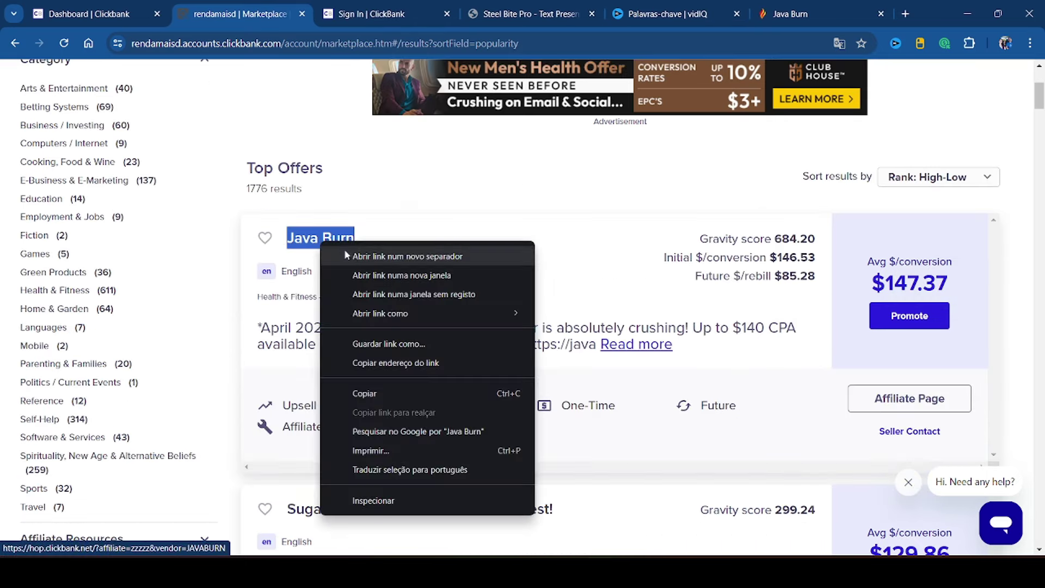
left_click(373, 394)
Step: Switch to vidIQ, search its keywords for java burn, and show the related keywords
left_click(666, 15)
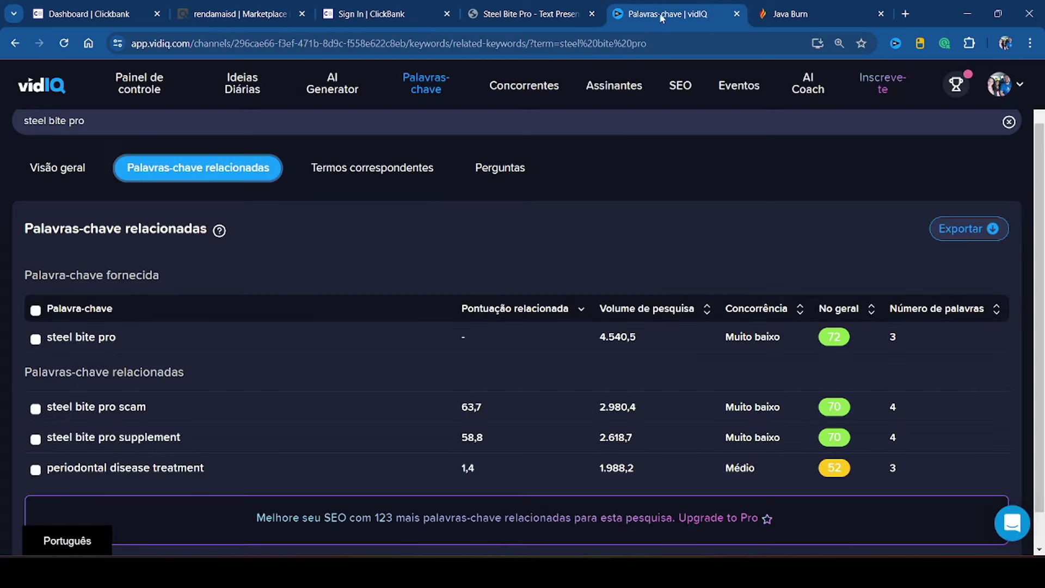
left_click_drag(108, 122, 0, 122)
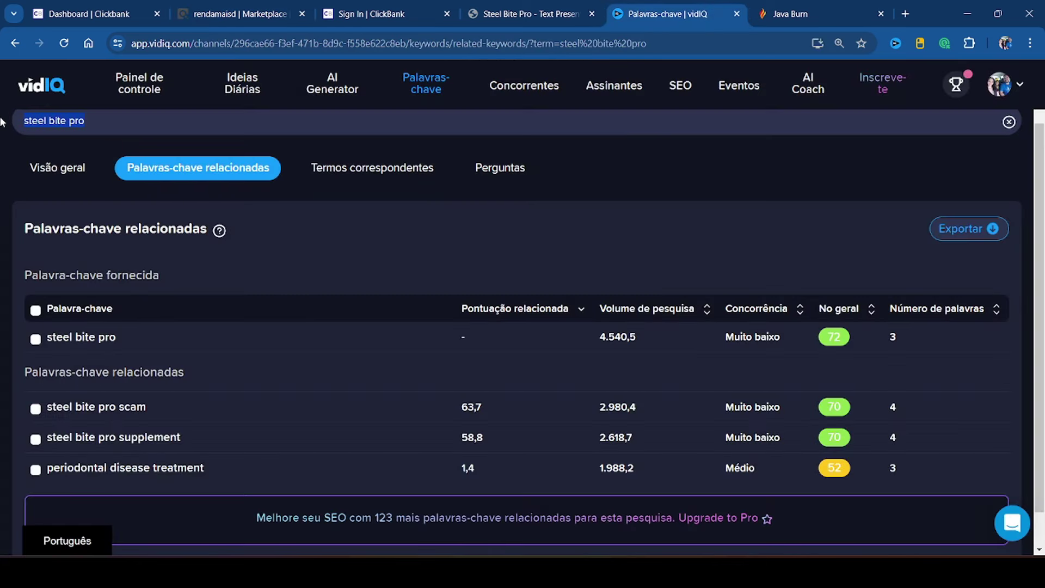
key("ctrl+v")
key("Return")
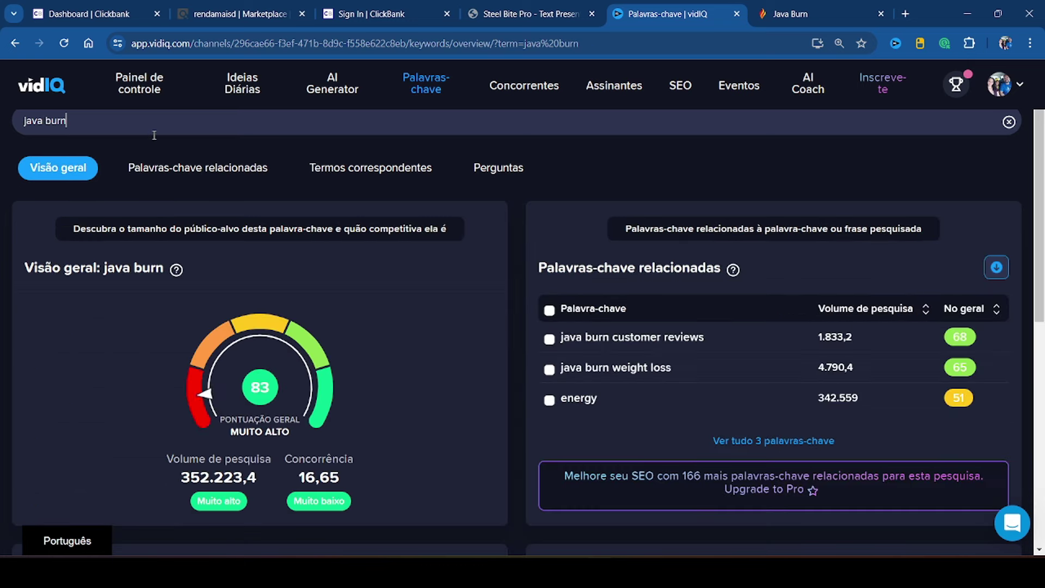
left_click(207, 172)
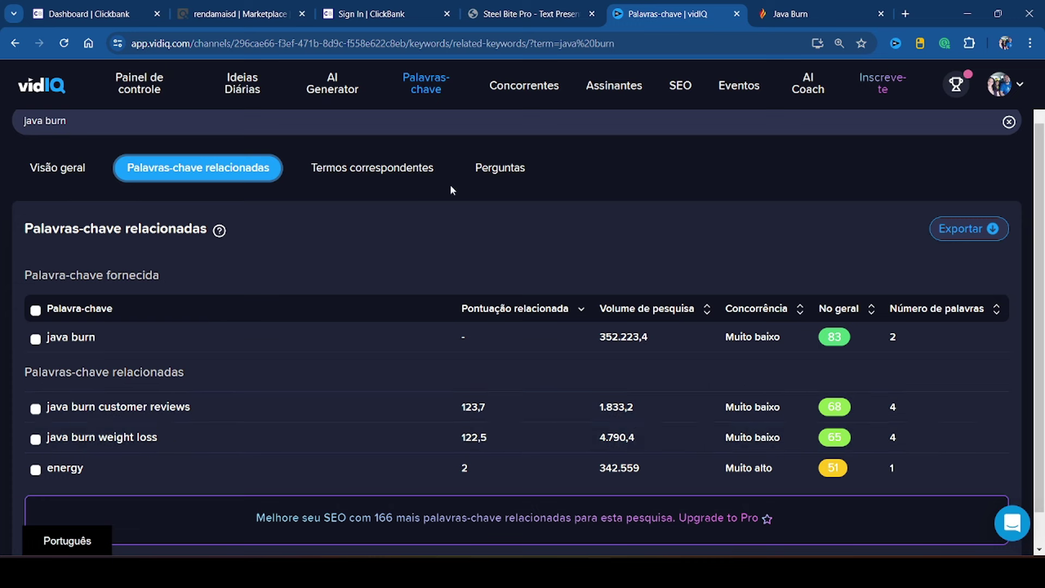
Step: Return to the ClickBank Marketplace and open page 5 of the Top Offers results
left_click(240, 14)
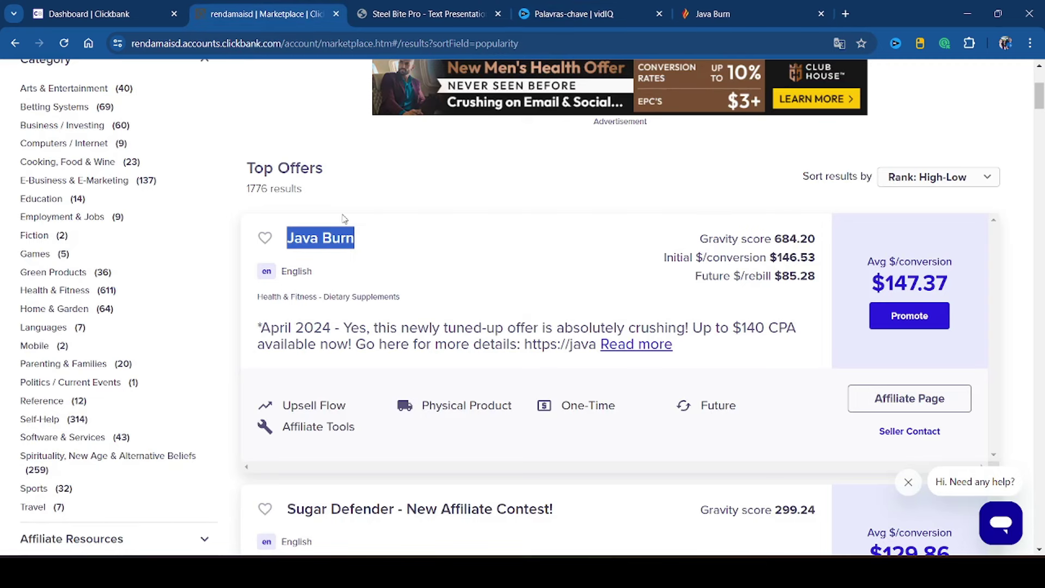
scroll(384, 229, "down", 3)
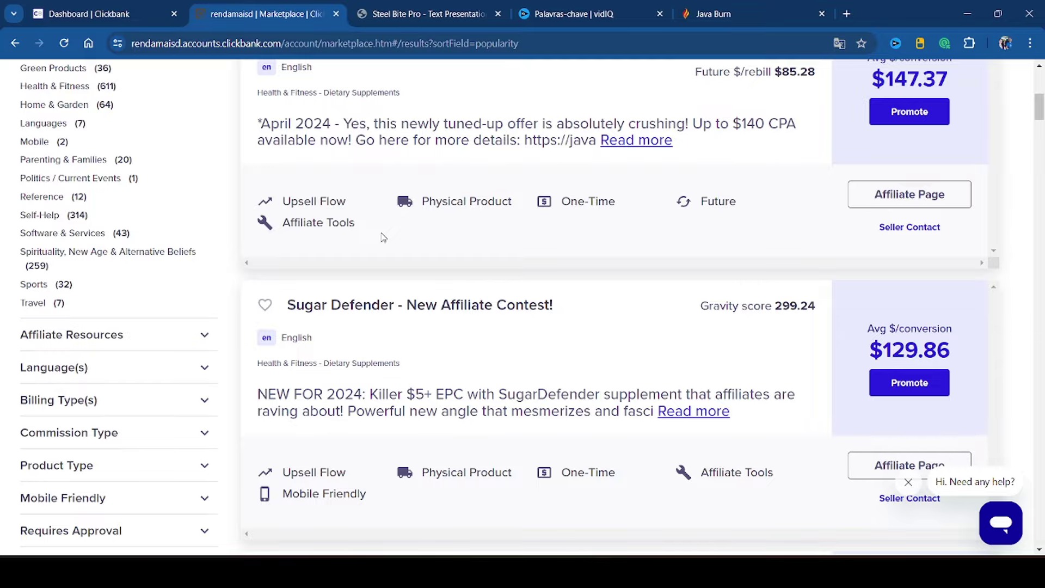
left_click_drag(1040, 122, 1040, 536)
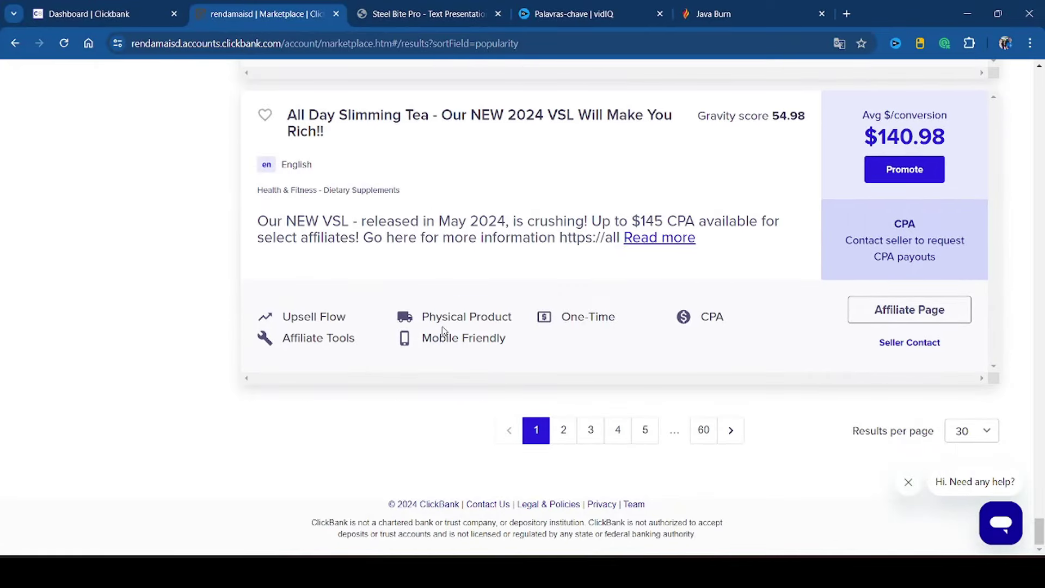
left_click(650, 438)
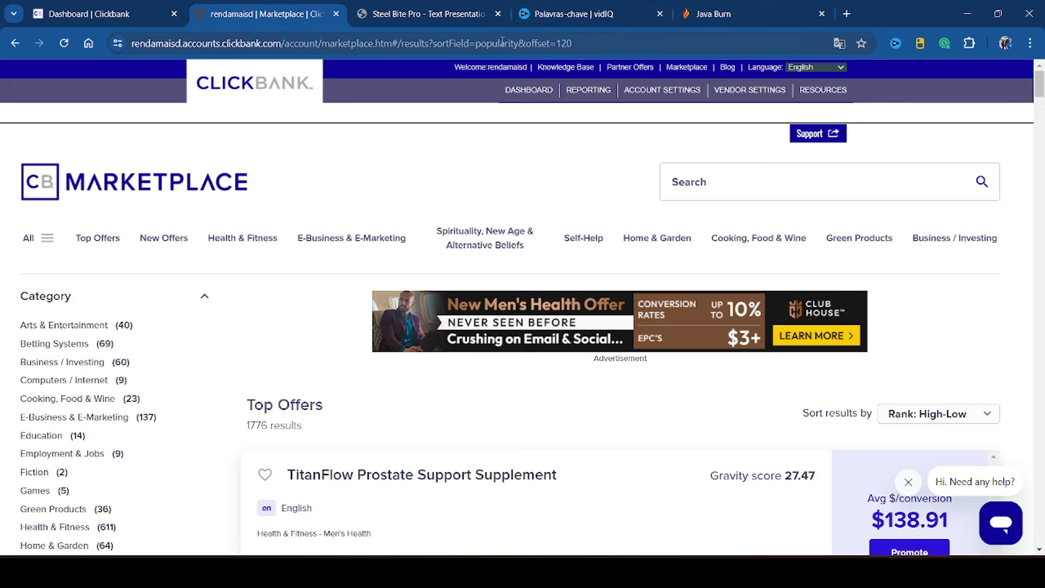
Step: Change the results offset in the Marketplace page's address to 220 and load that page
left_click(560, 43)
left_click_drag(588, 43, 595, 43)
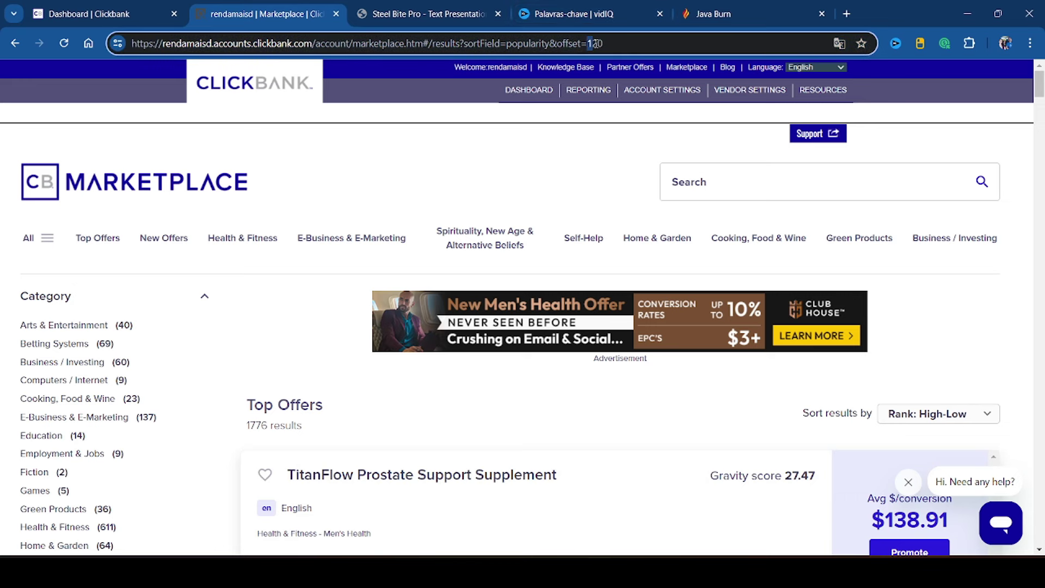
type("2")
key("Return")
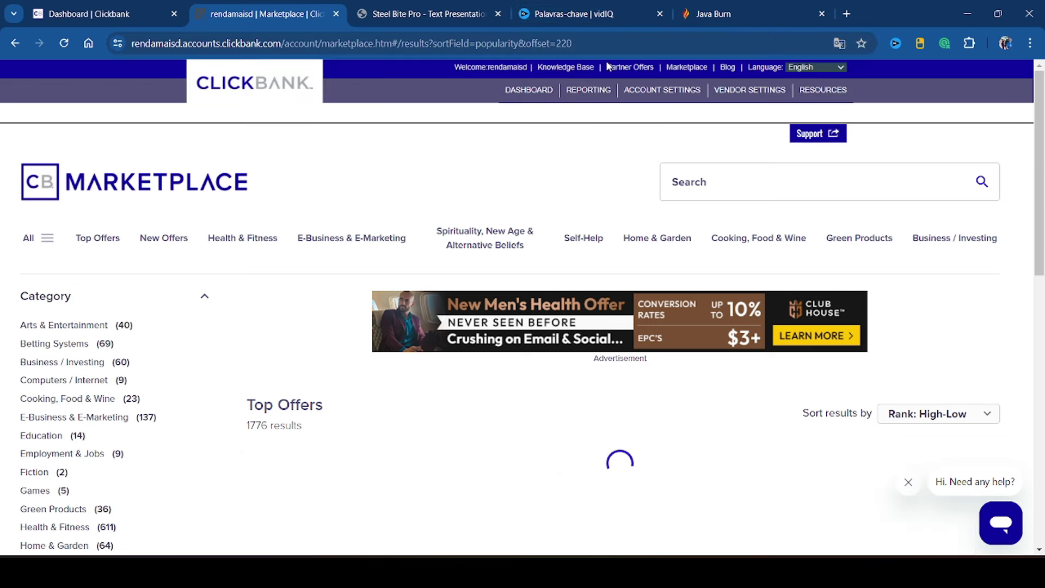
Step: Look through the lower-ranked offers and copy the name of the Profit Maximiser offer
scroll(631, 236, "down", 10)
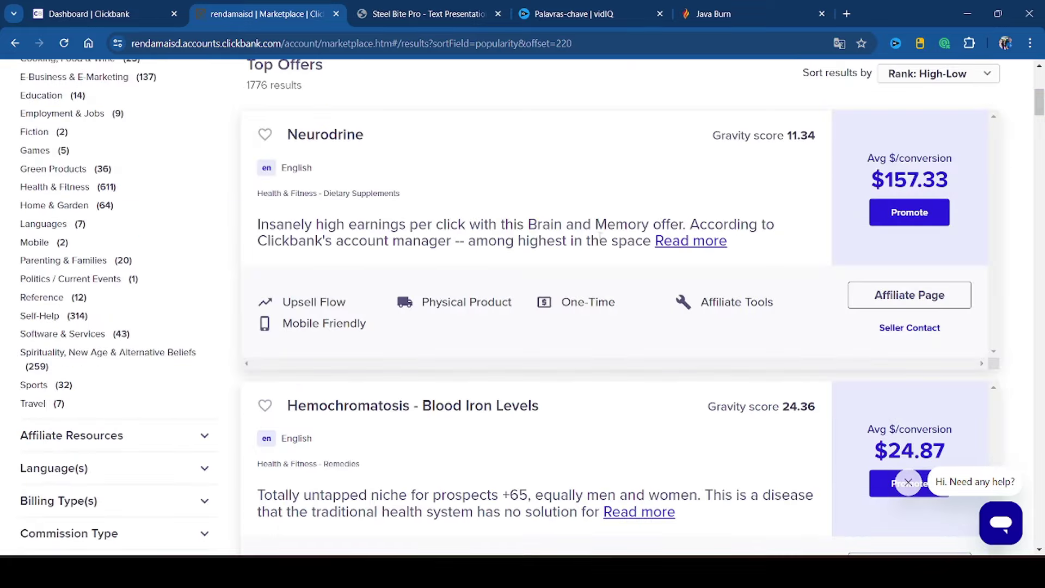
scroll(598, 240, "down", 7)
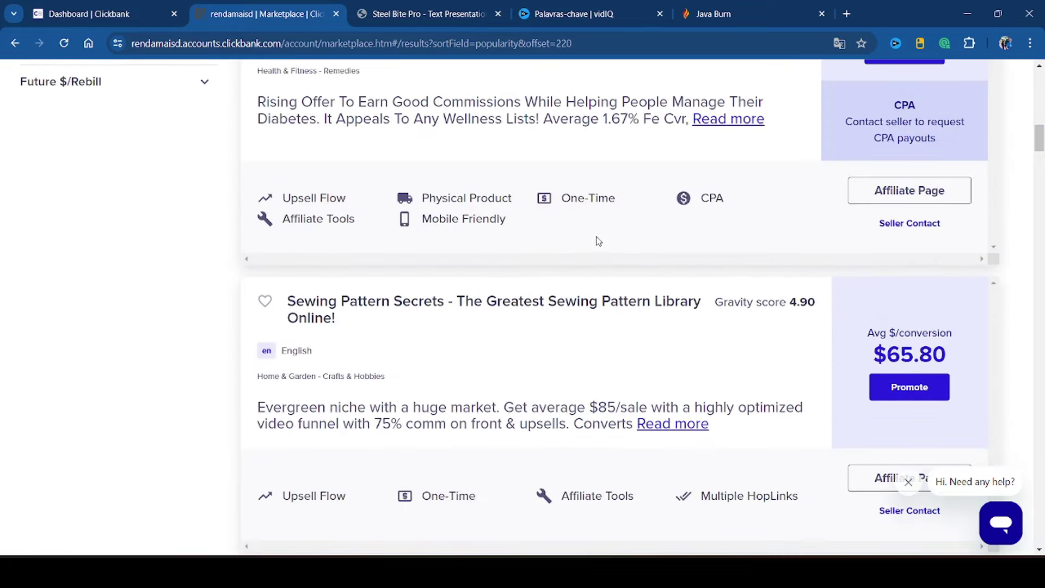
scroll(592, 239, "down", 19)
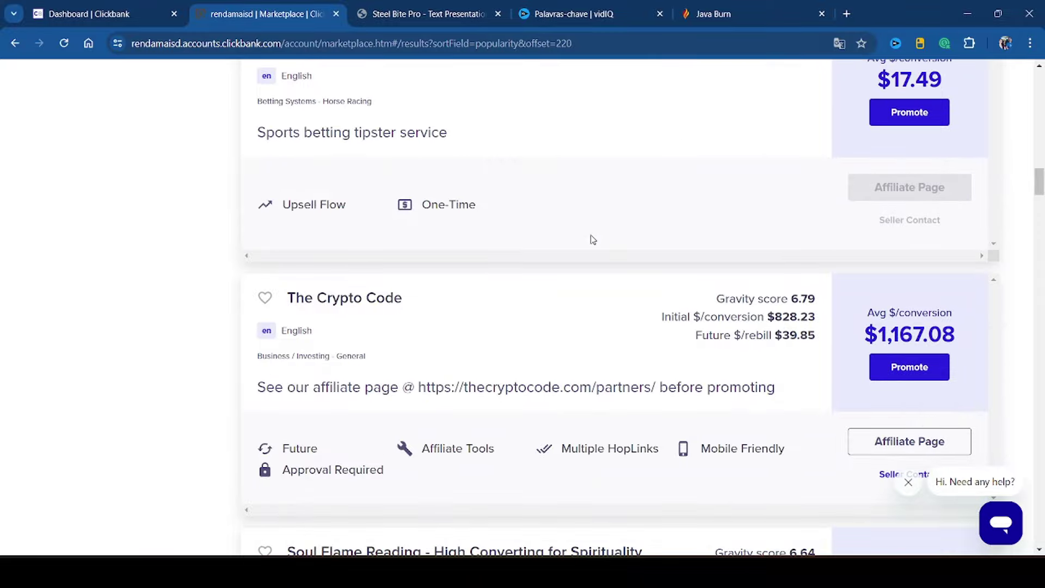
scroll(593, 239, "down", 9)
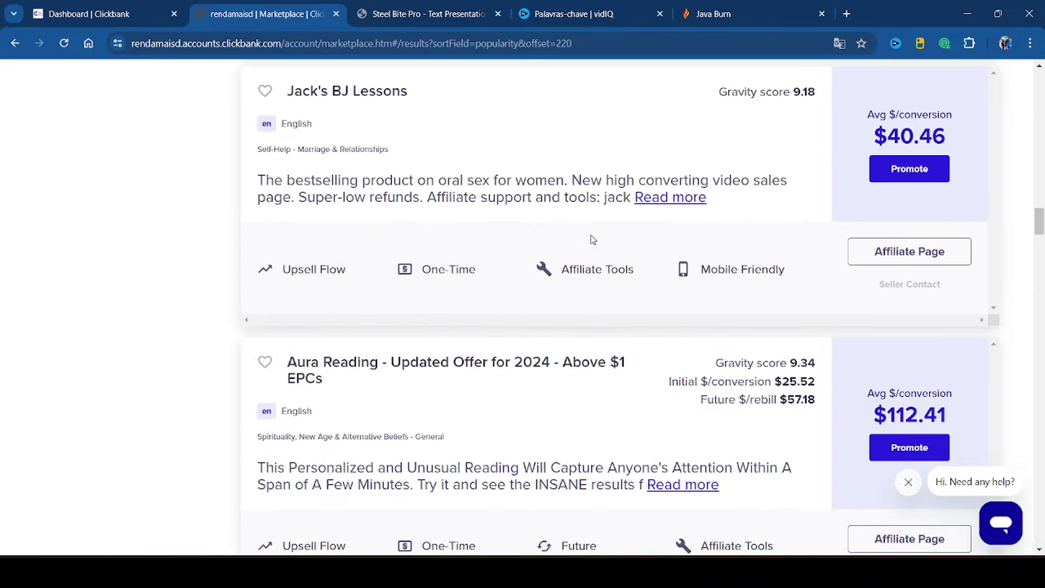
scroll(593, 240, "down", 20)
scroll(524, 365, "up", 11)
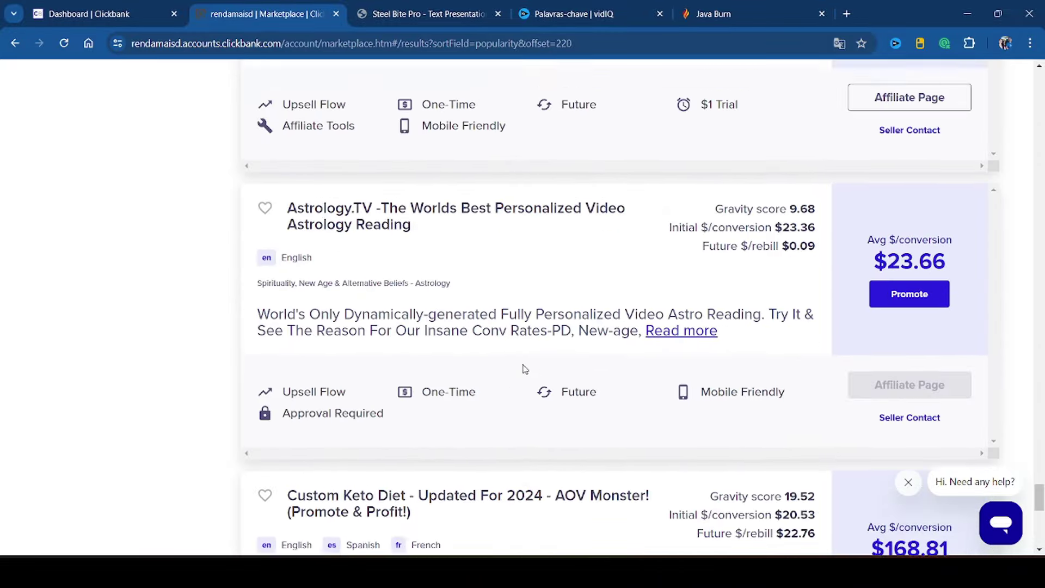
left_click_drag(399, 256, 284, 256)
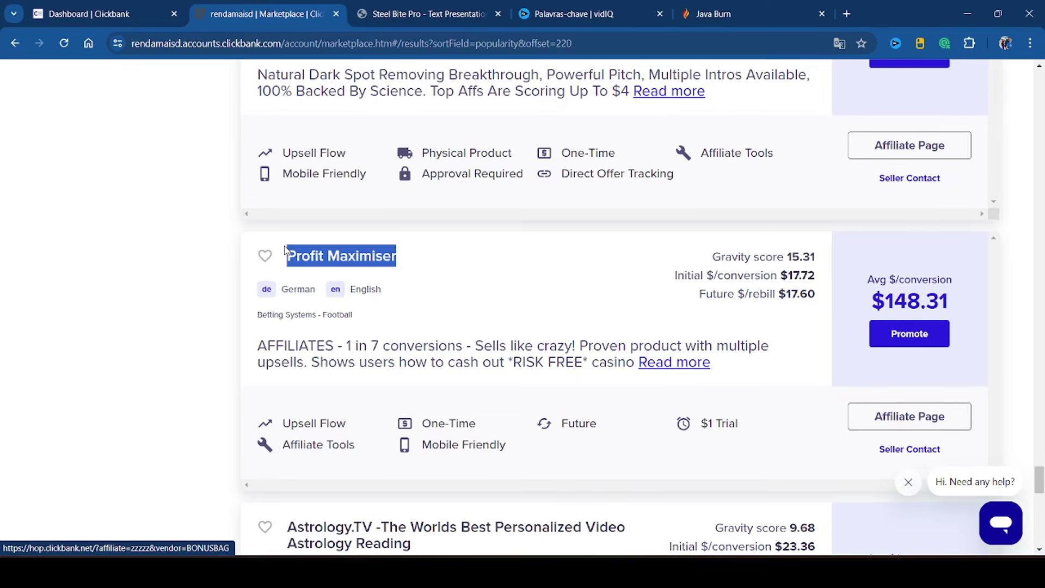
right_click(305, 248)
left_click(370, 401)
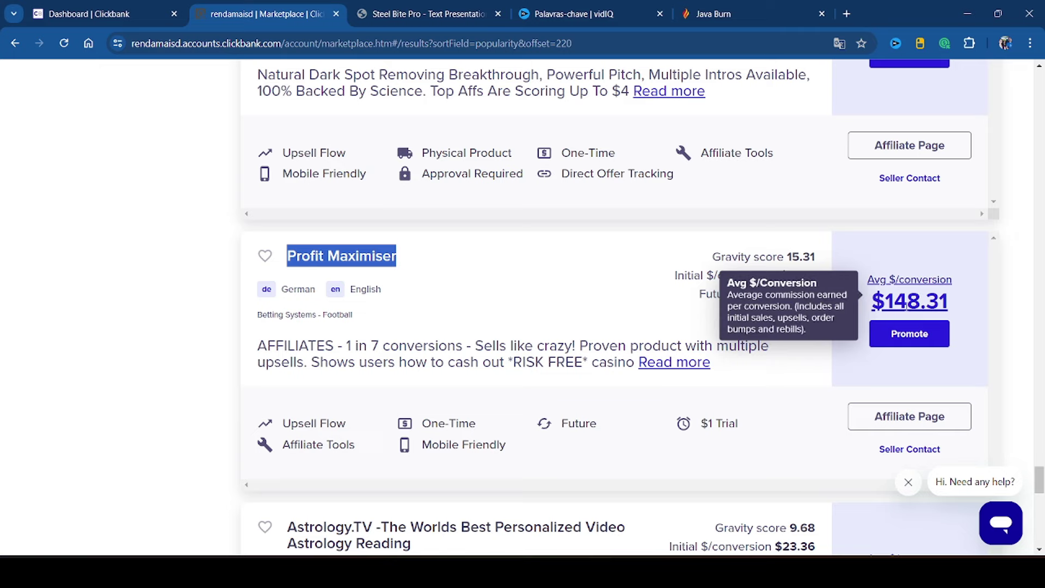
Step: Switch to vidIQ, search its keywords for profit maximiser, and show the related keywords
left_click(580, 16)
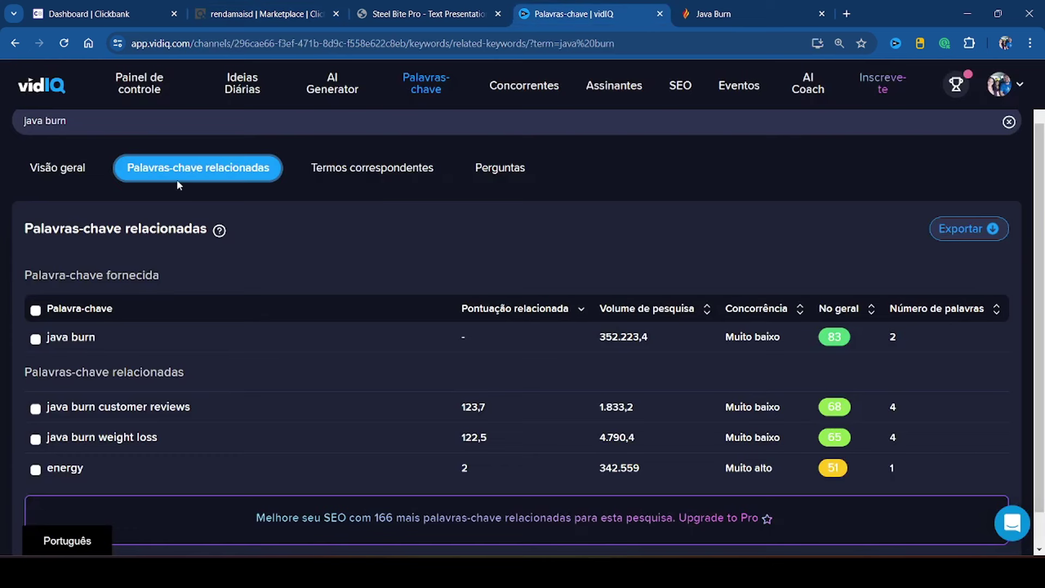
triple_click(134, 116)
type("profit maximiser")
key("Return")
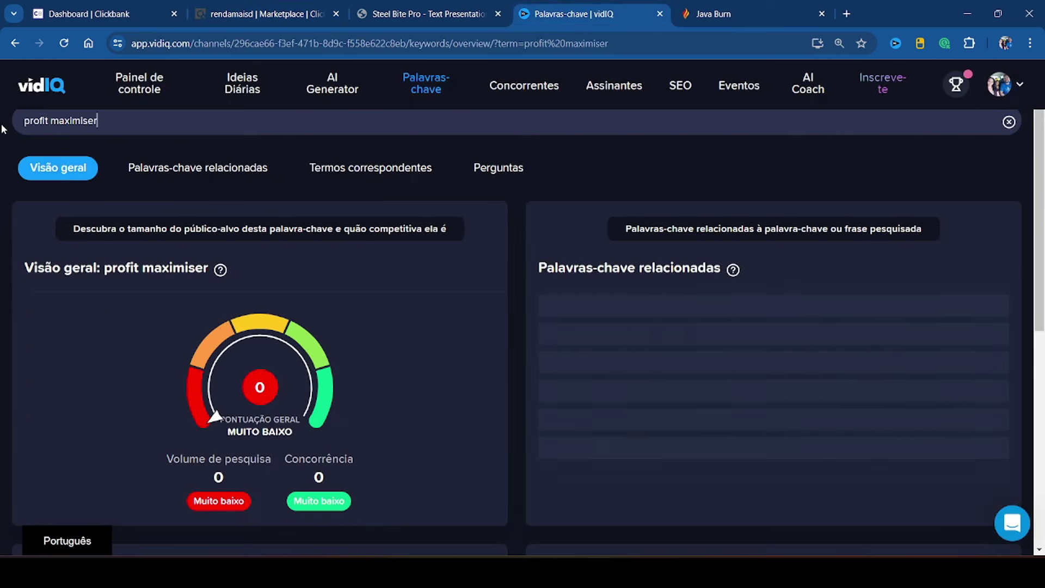
left_click(212, 173)
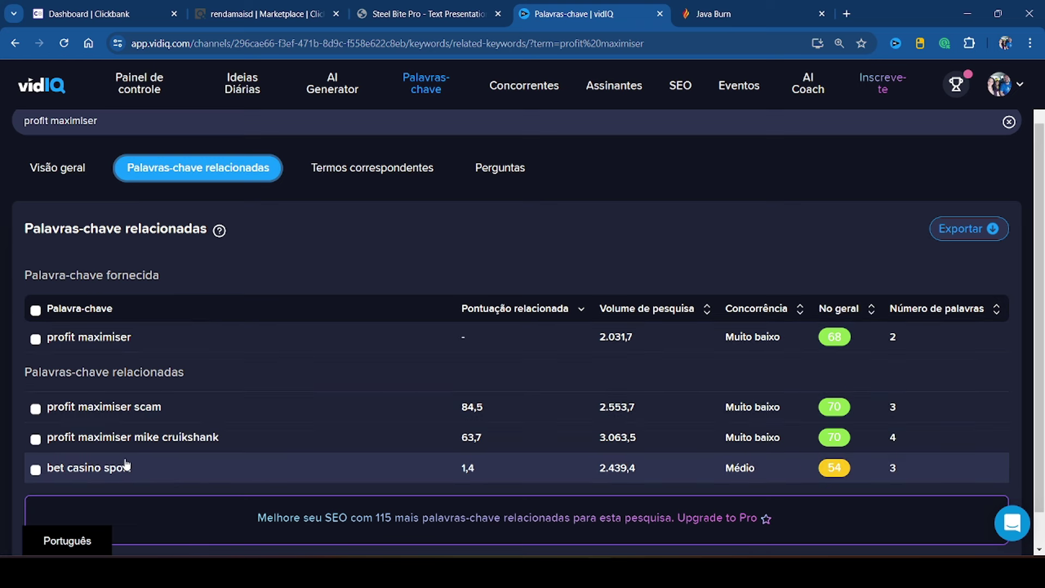
Step: Switch to the Steel Bite Pro sales page and copy the product name from its heading
left_click(249, 7)
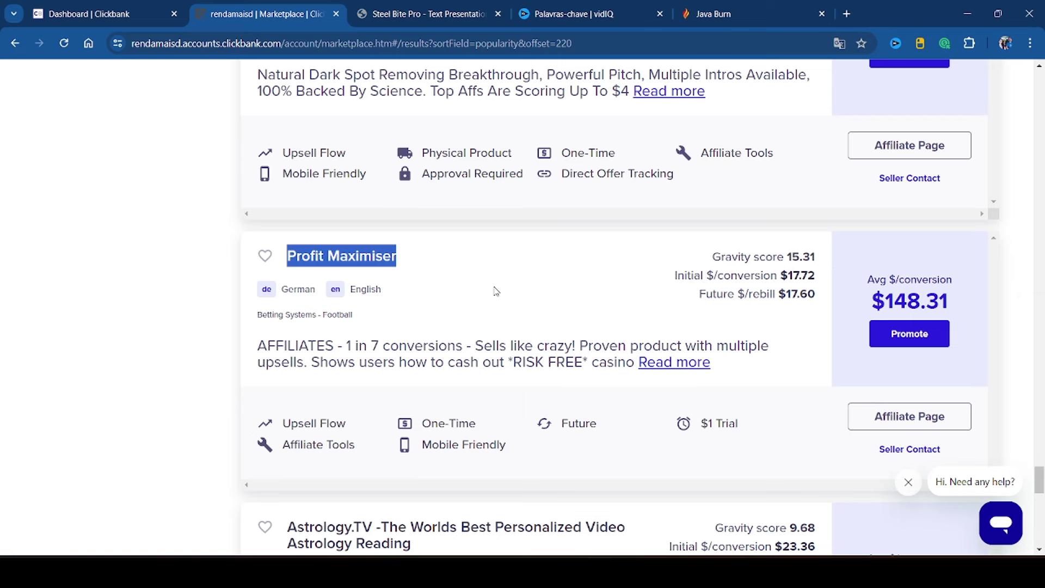
key("ctrl+Tab")
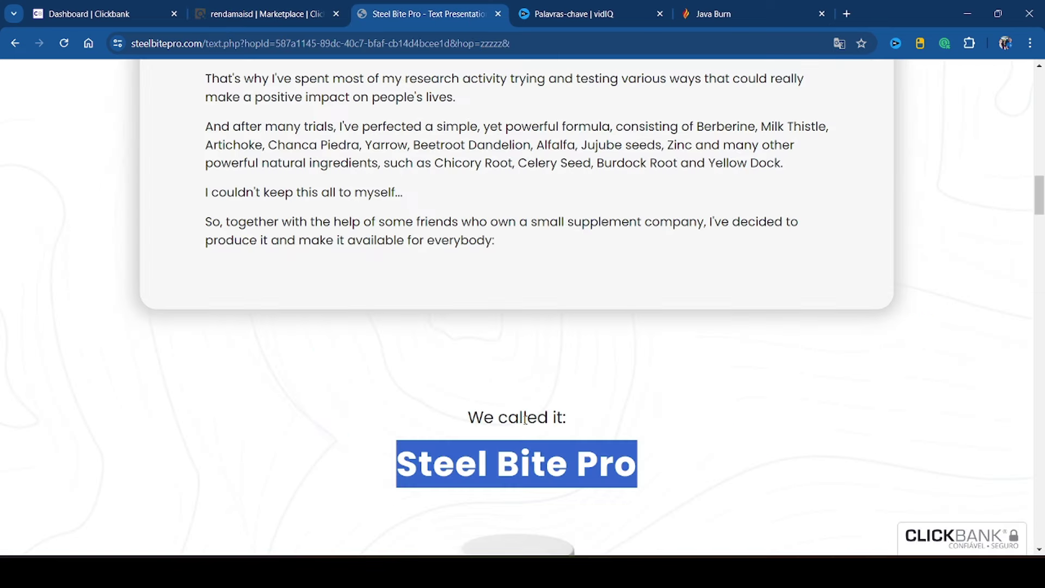
right_click(530, 474)
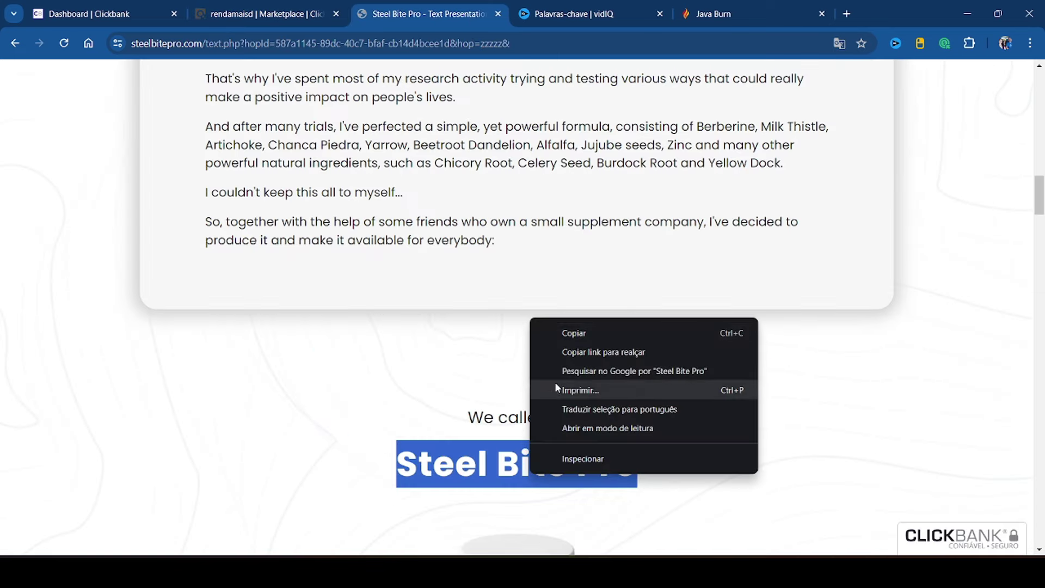
left_click(574, 343)
Step: Search the ClickBank Marketplace for Steel Bite Pro and view the matching offer's details
left_click(266, 6)
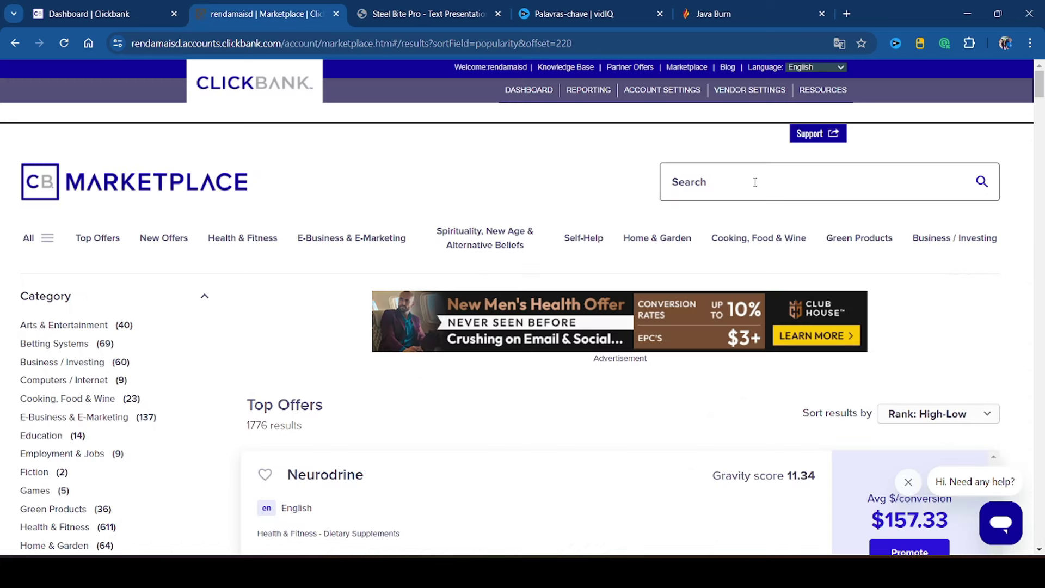
left_click(724, 187)
type("Steel Bite Pro")
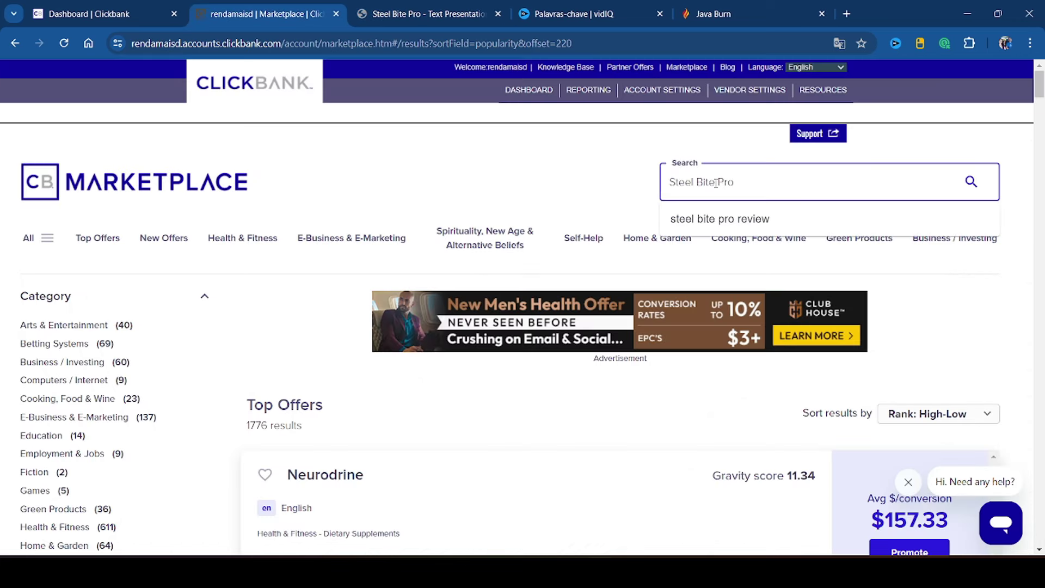
key("Return")
scroll(475, 346, "down", 2)
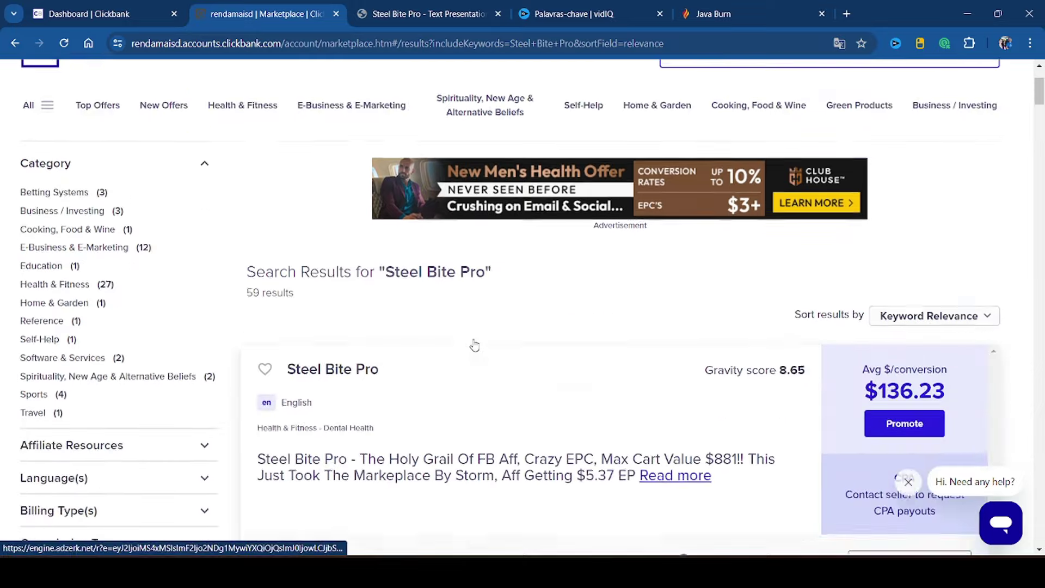
scroll(475, 346, "down", 2)
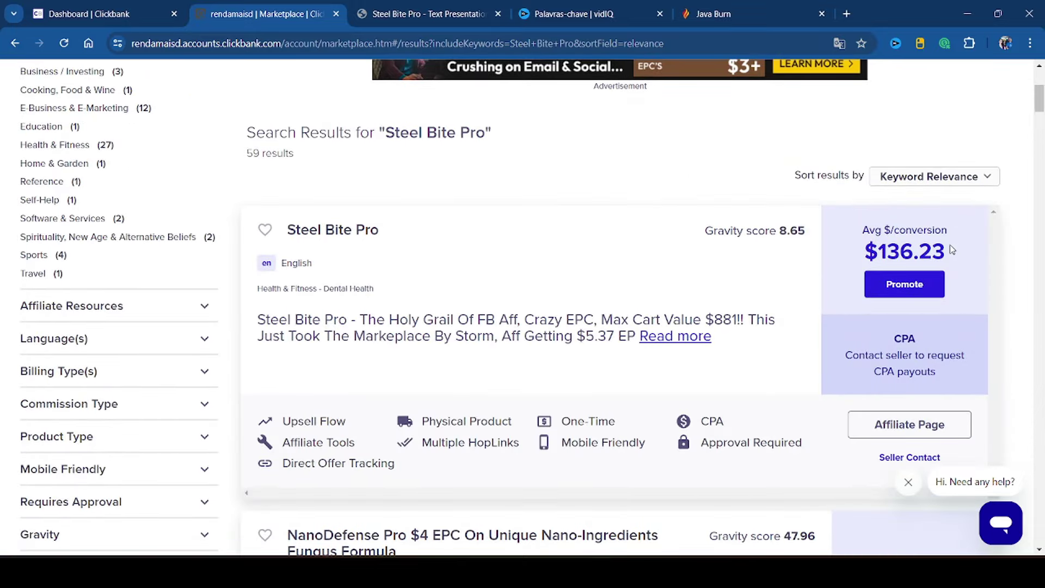
Step: Copy the name of the Steel Bite Pro offer from the search results
left_click_drag(401, 232, 291, 233)
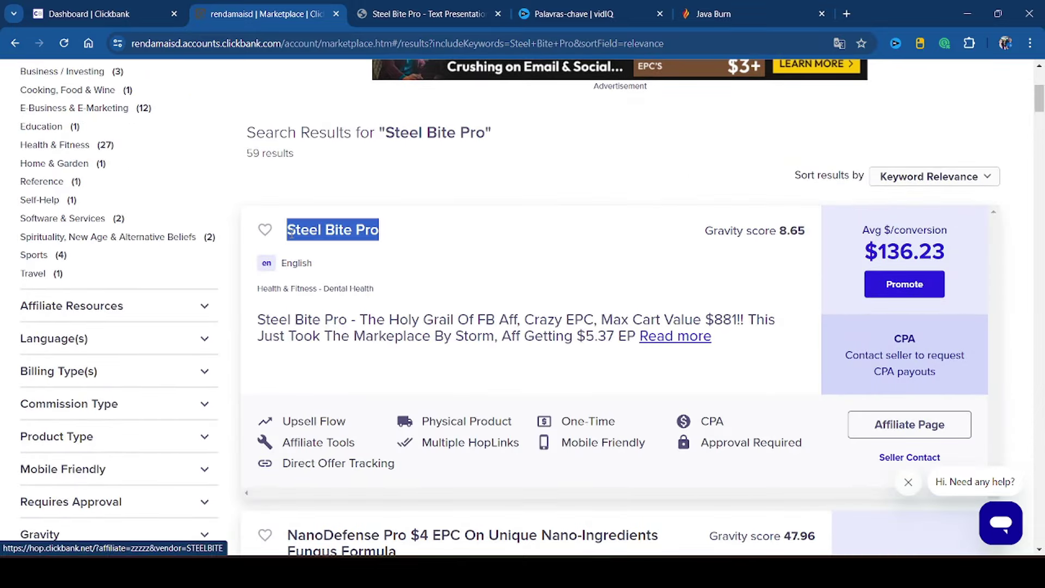
right_click(318, 246)
left_click(373, 394)
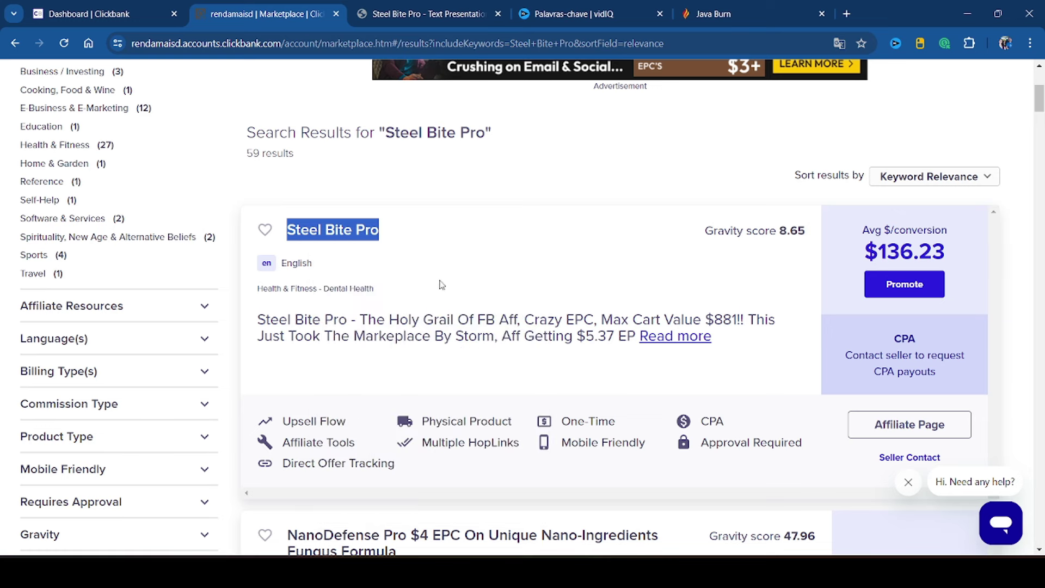
Step: Switch to vidIQ and replace the keyword search with steel bite pro
left_click(580, 12)
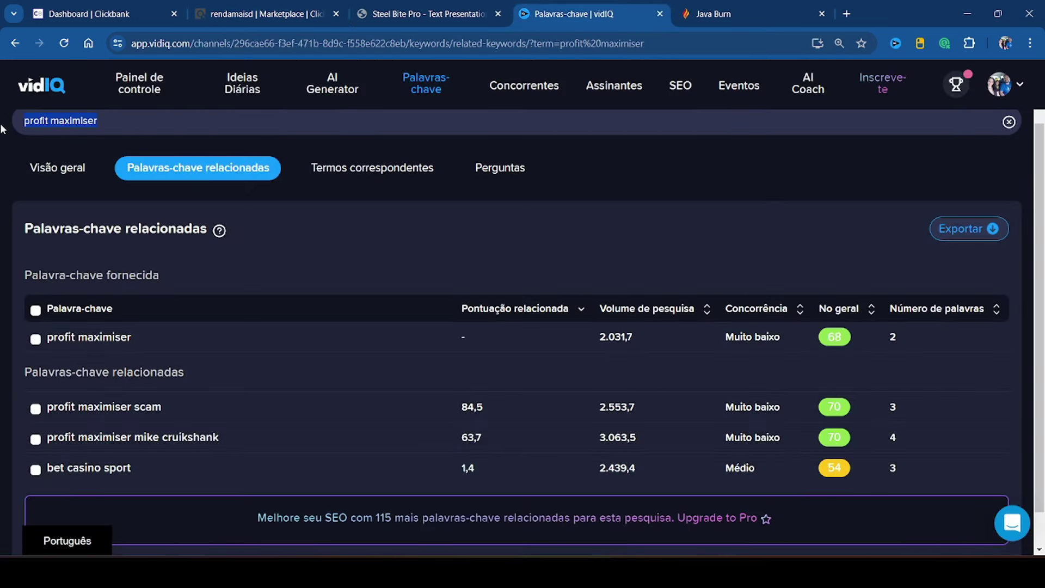
key("ctrl+a")
key("ctrl+v")
key("Return")
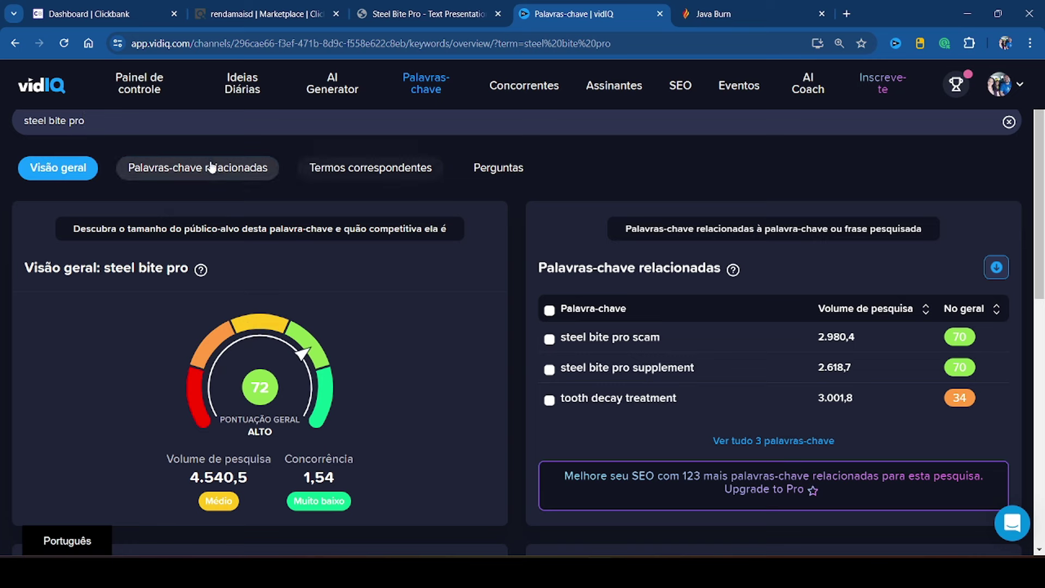
Step: View the related keywords for steel bite pro in vidIQ
left_click(211, 171)
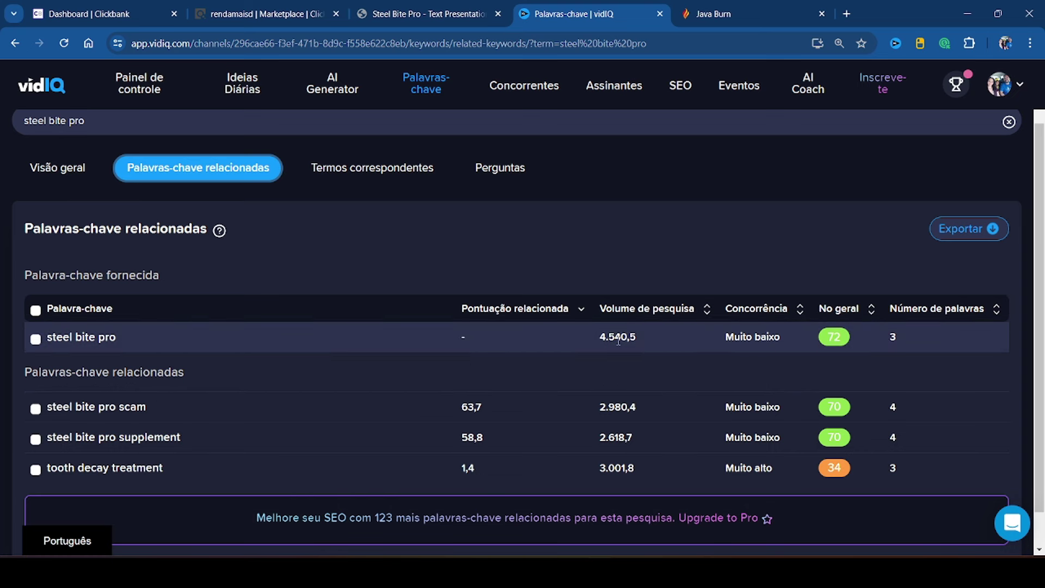
Step: Switch to the ClickBank Marketplace, translate the Steel Bite Pro results into Portuguese, and restore the page to English
left_click(283, 10)
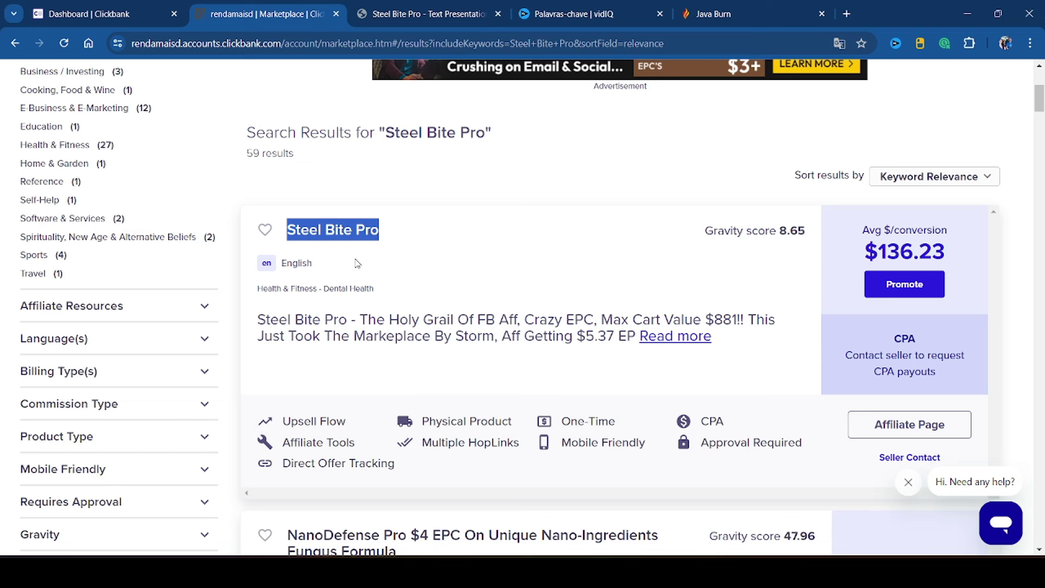
right_click(484, 235)
right_click(501, 229)
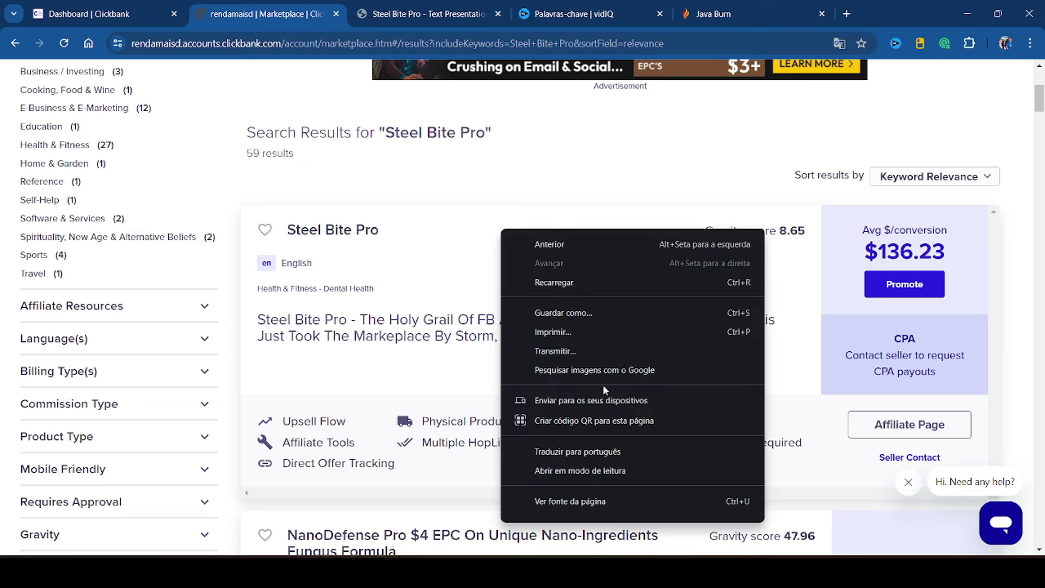
left_click(590, 452)
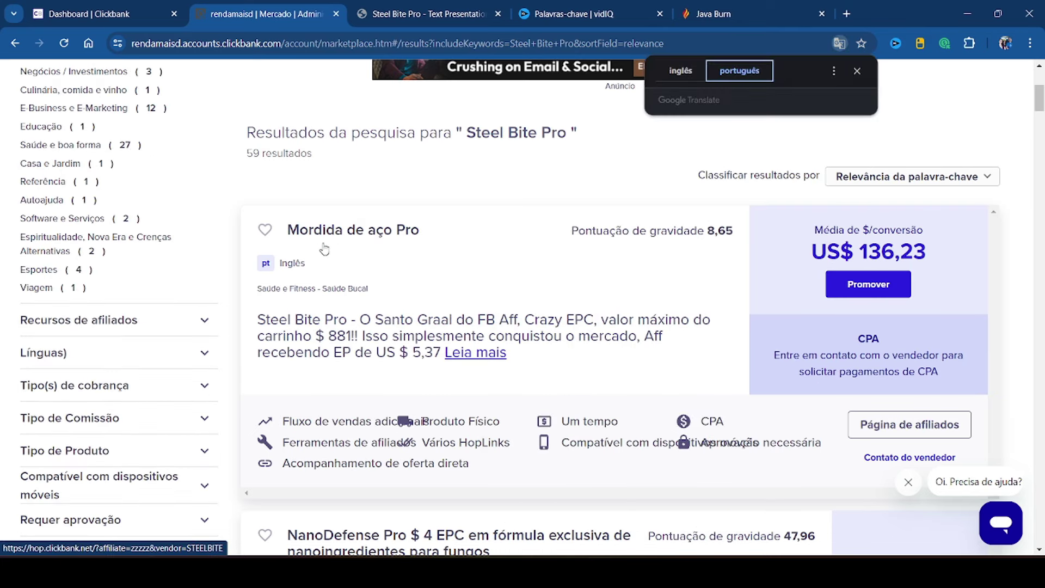
left_click(681, 75)
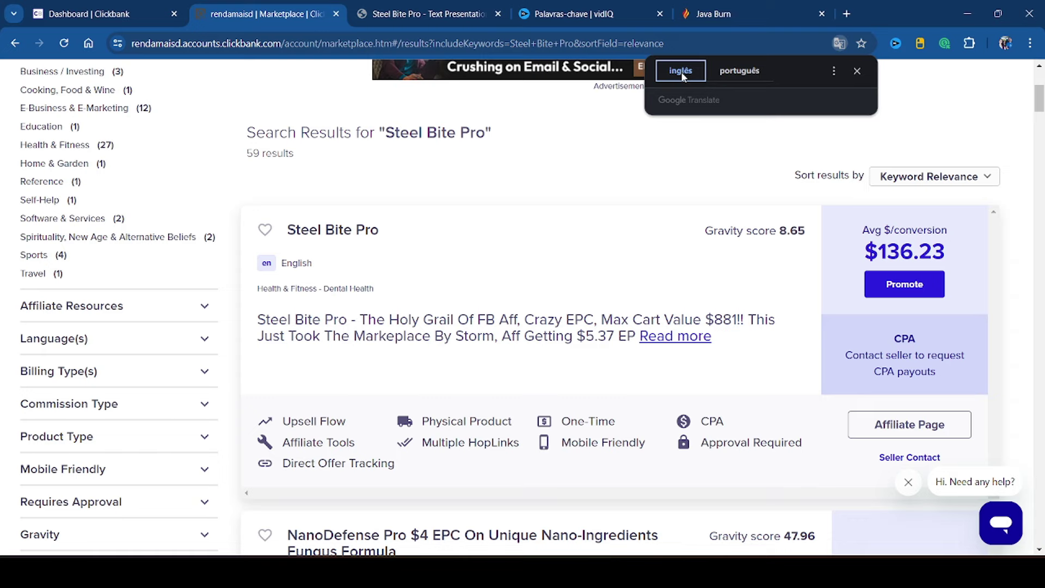
Step: Translate the Steel Bite Pro sales page into Portuguese, view its product section, and return to the ClickBank Marketplace
left_click(428, 13)
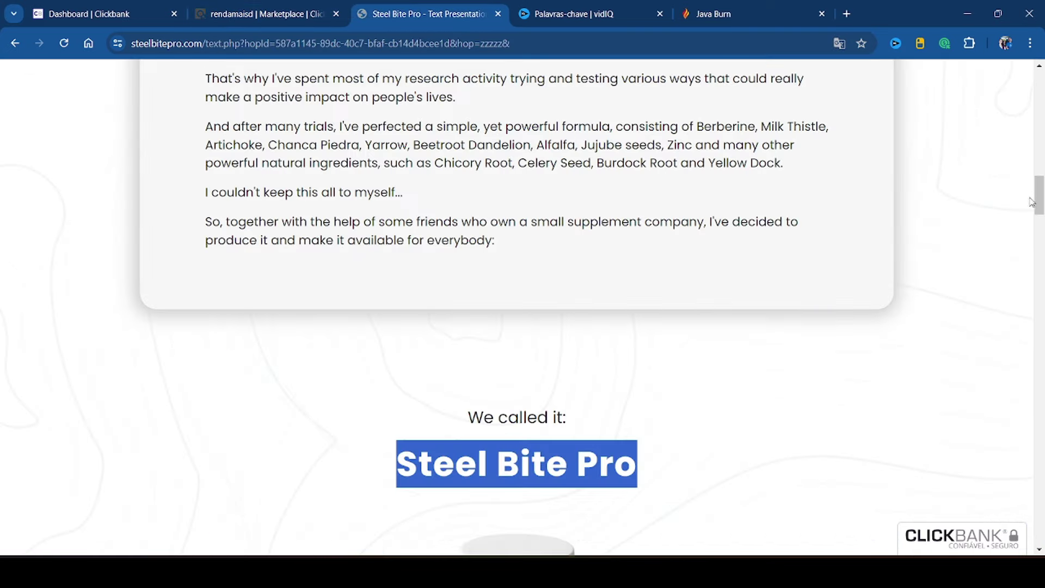
left_click_drag(1039, 196, 1041, 82)
right_click(879, 107)
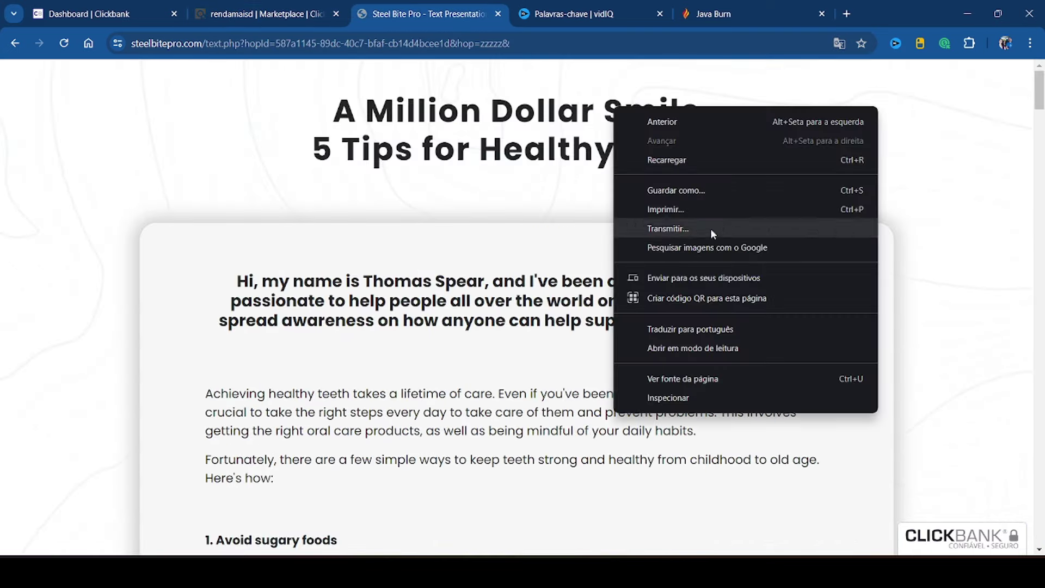
left_click(674, 330)
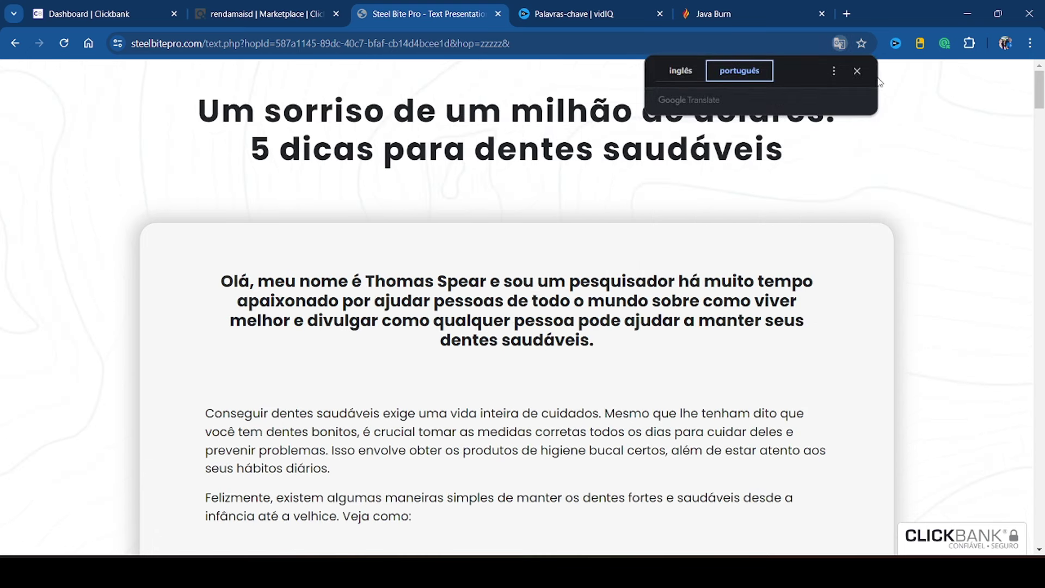
left_click(853, 73)
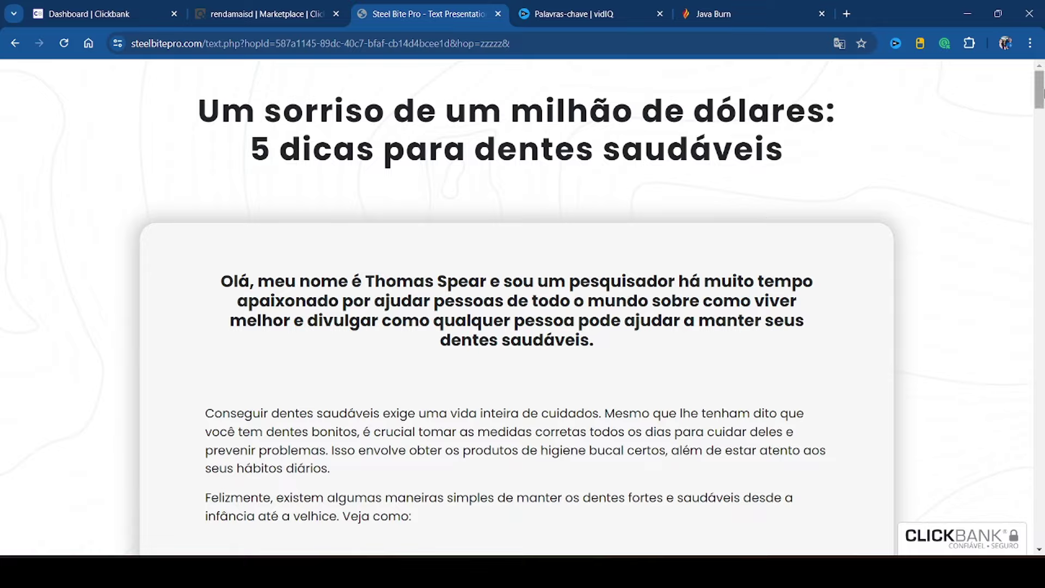
left_click_drag(1039, 96, 1039, 234)
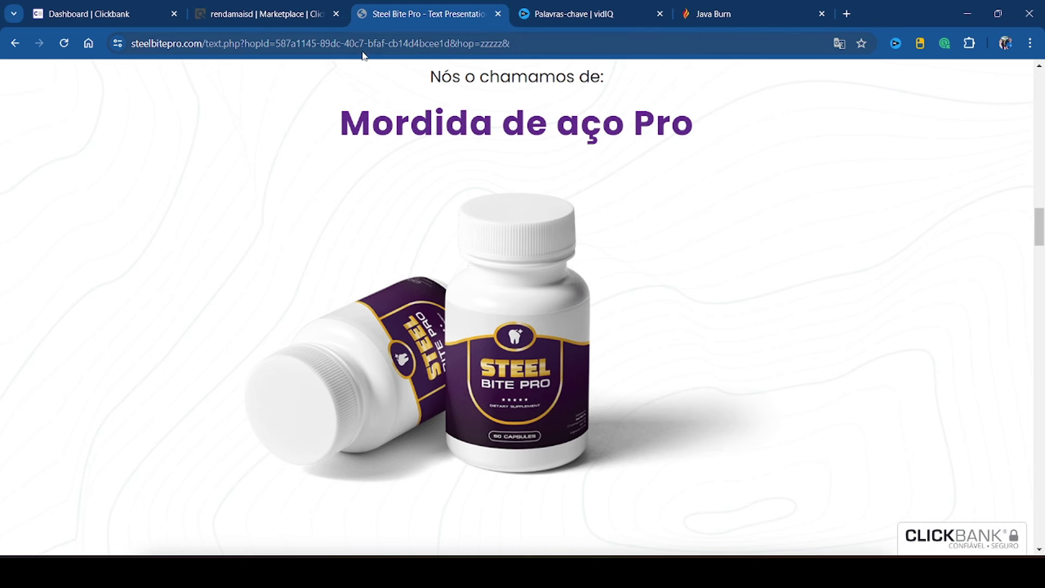
left_click(252, 14)
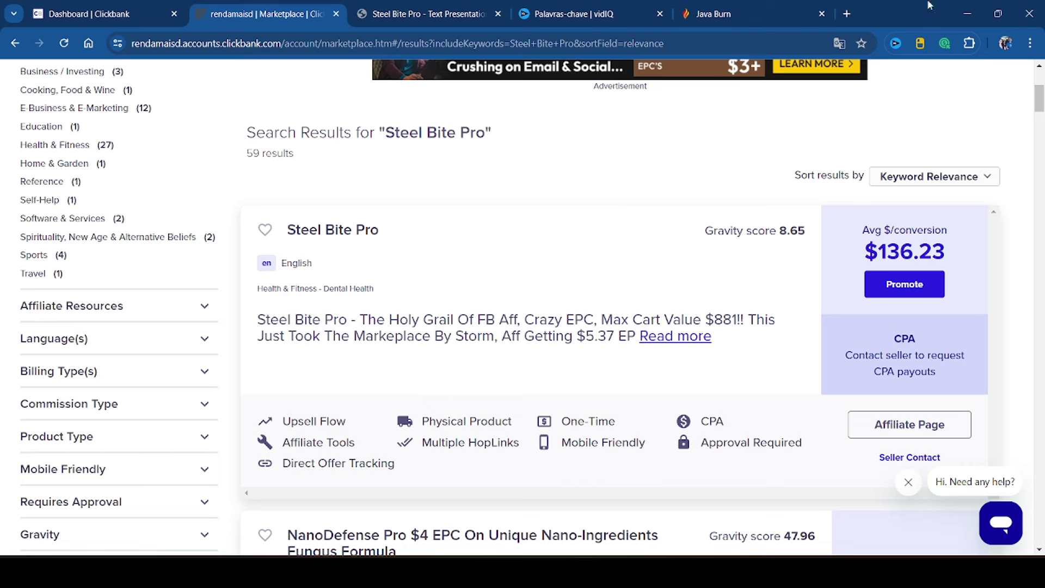
Step: Open ChatGPT at chat.openai.com in a new browser tab and close the Java Burn page
left_click(847, 14)
type("chat.openai.com")
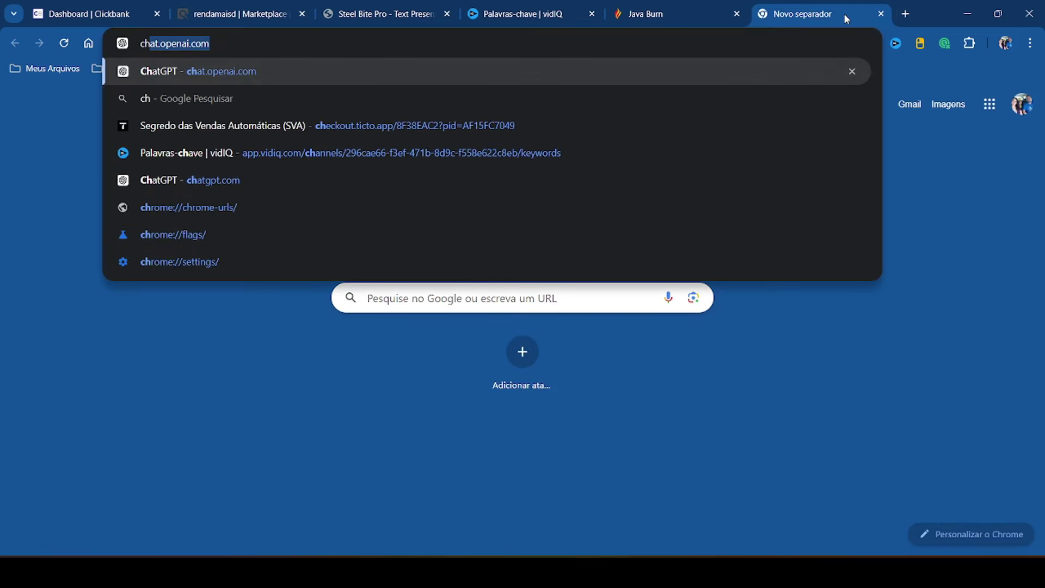
key("Return")
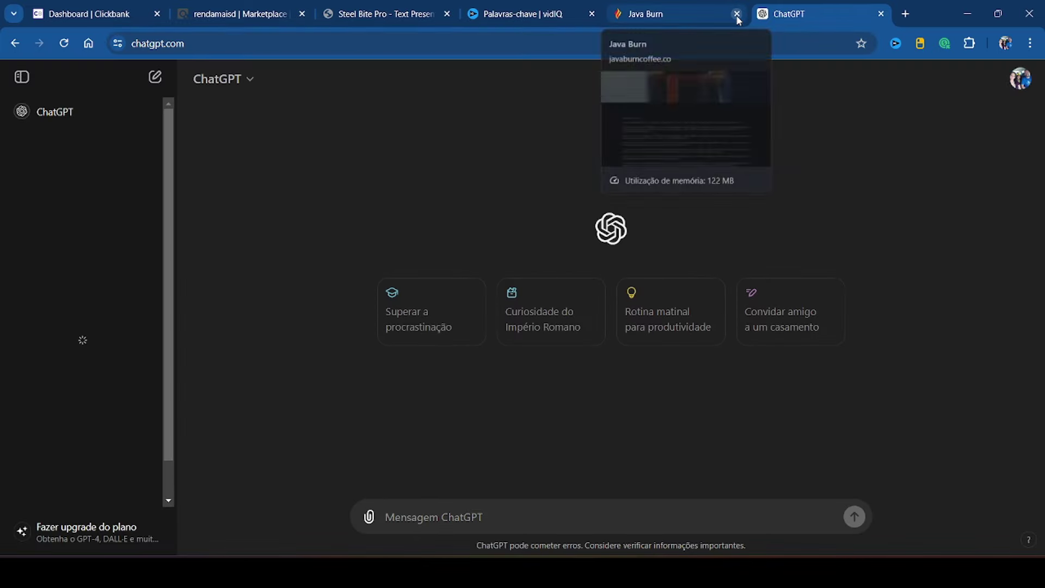
left_click(737, 14)
Step: Copy the PARTE 1 sales-letter analysis prompt, without its label, from Prompt Para Review.txt and send it to ChatGPT
key("alt+Tab")
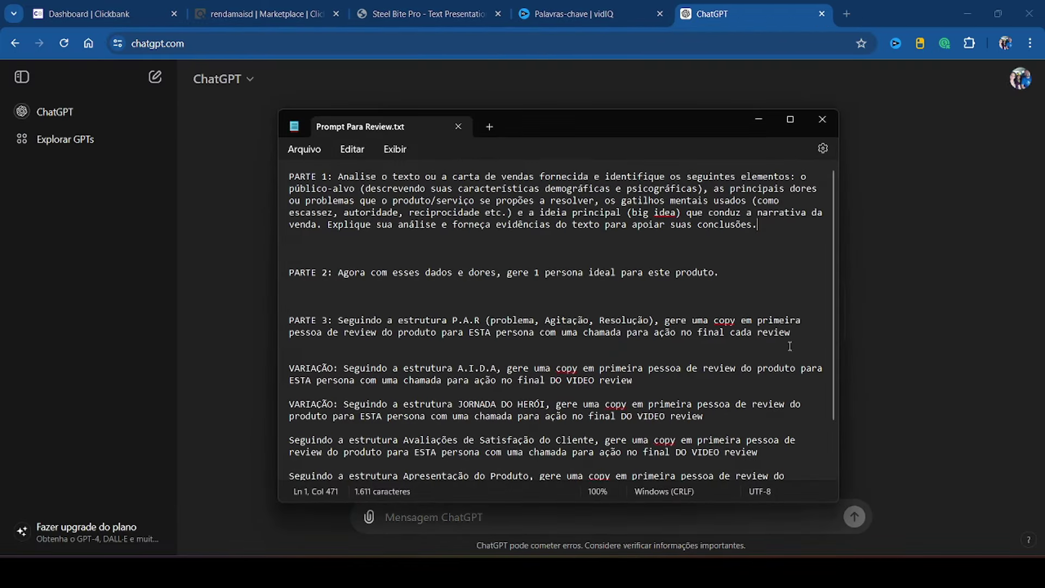
left_click_drag(773, 227, 339, 173)
right_click(373, 188)
left_click(409, 261)
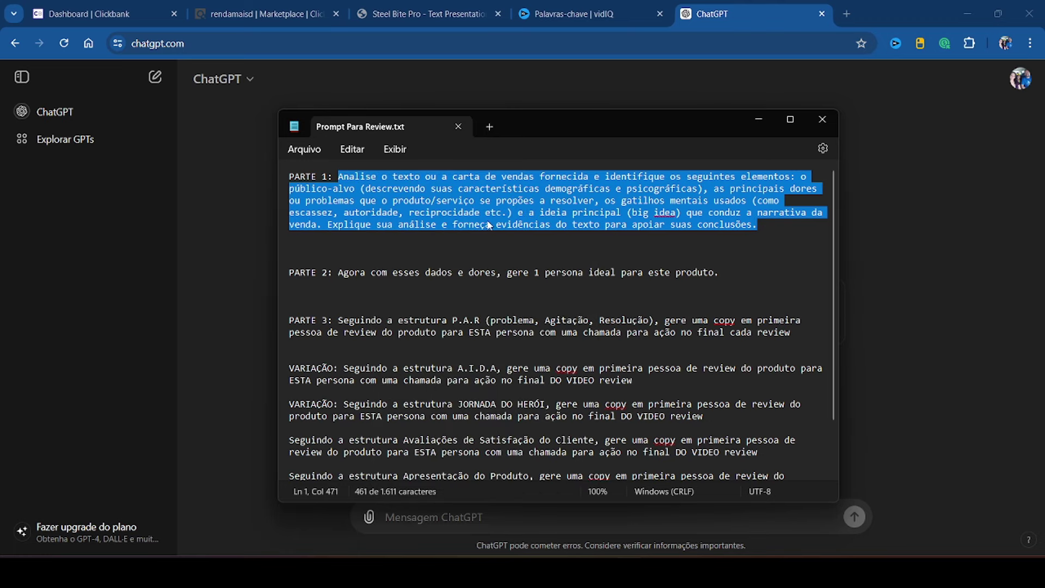
left_click(749, 119)
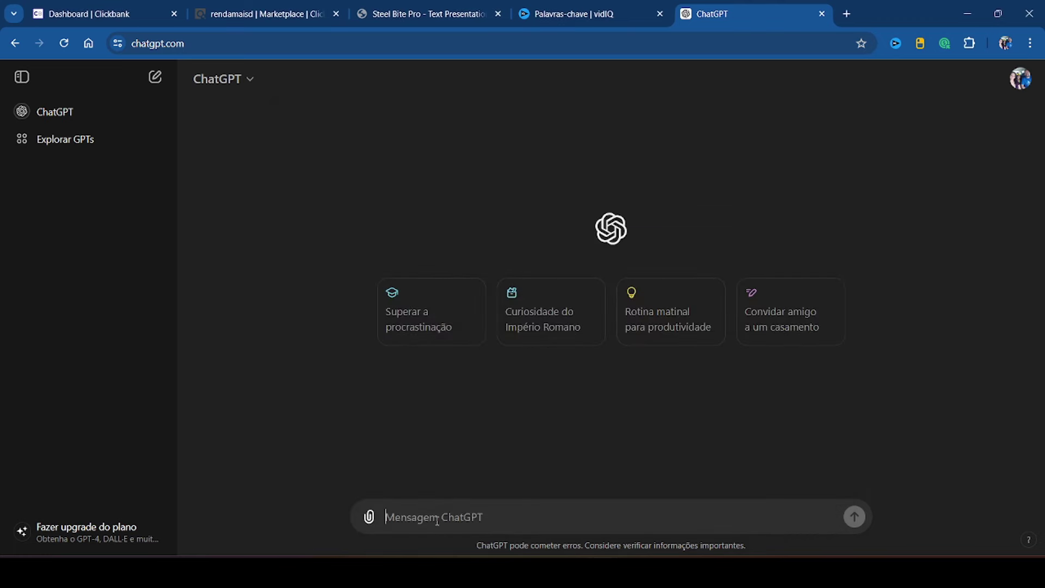
key("ctrl+v")
key("Return")
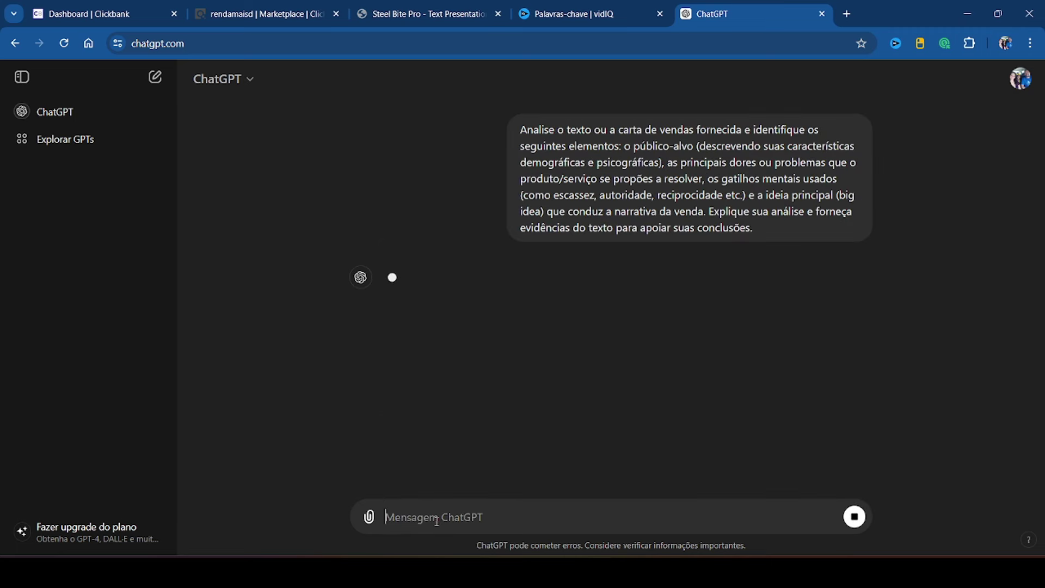
Step: Copy the entire text of the Steel Bite Pro sales page and send it to ChatGPT for analysis
left_click(426, 15)
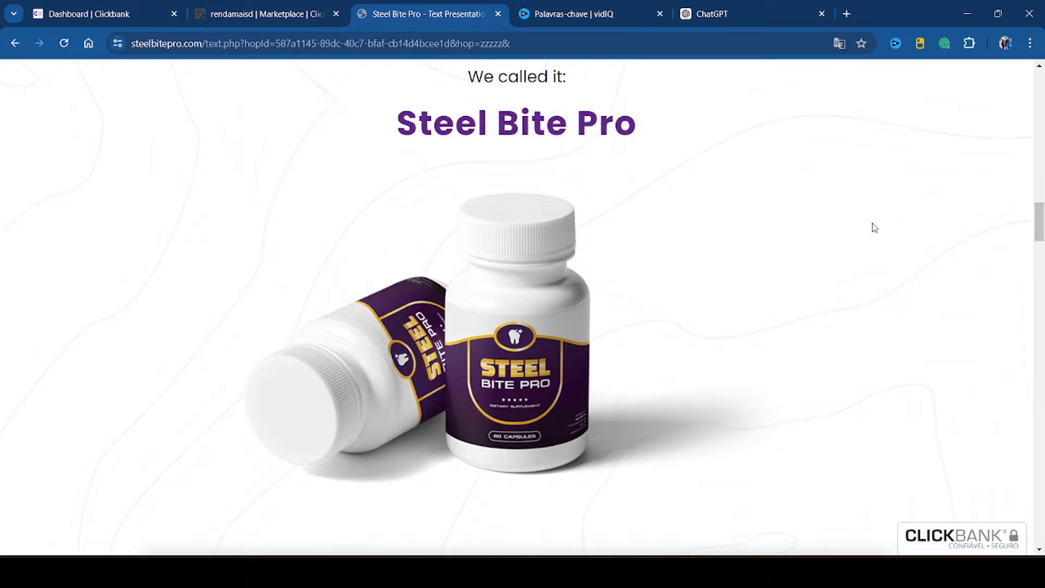
key("ctrl+a")
right_click(595, 126)
left_click(655, 149)
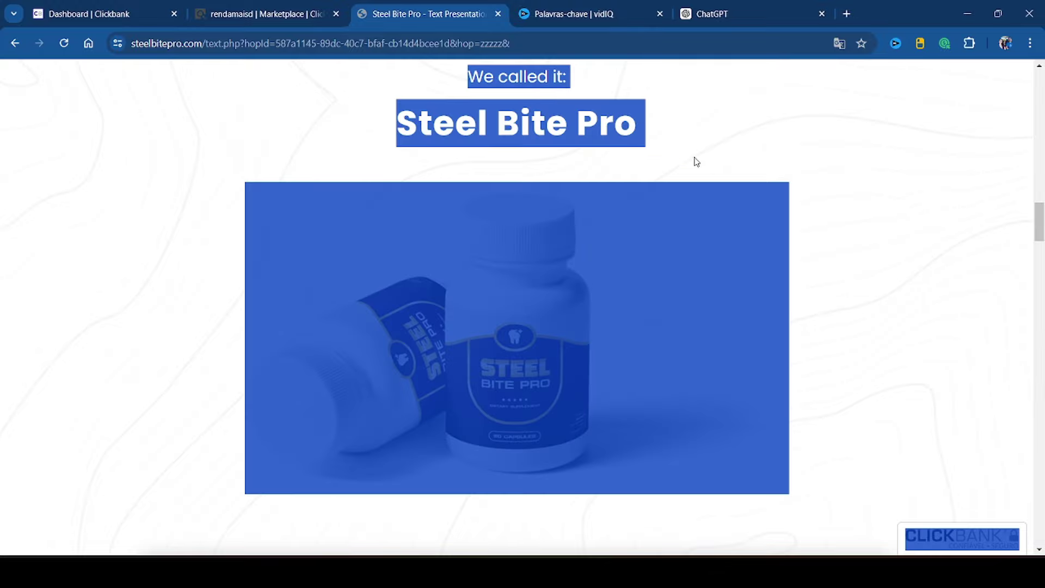
left_click_drag(1037, 223, 1039, 319)
left_click(756, 8)
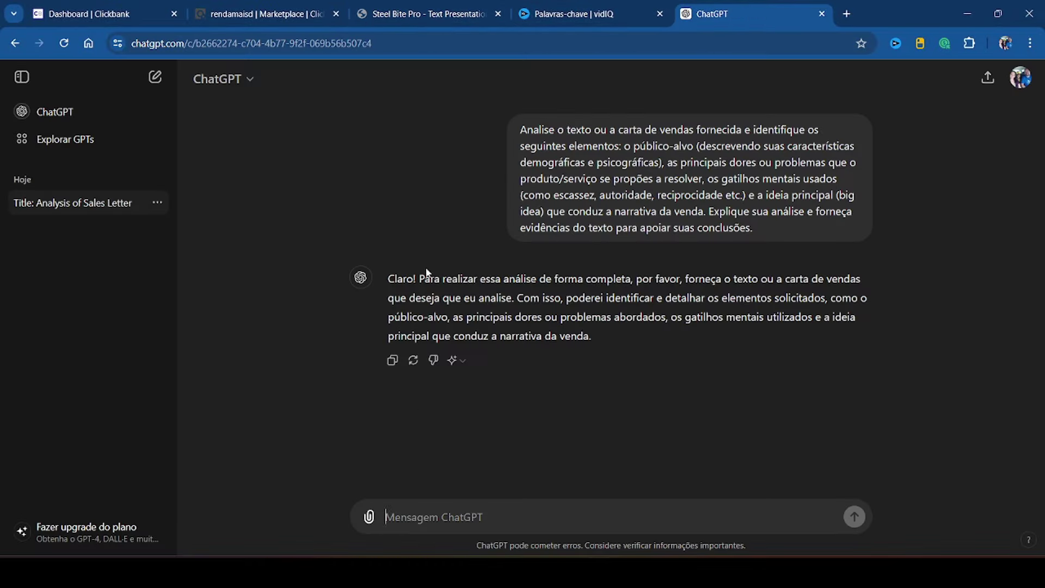
key("ctrl+v")
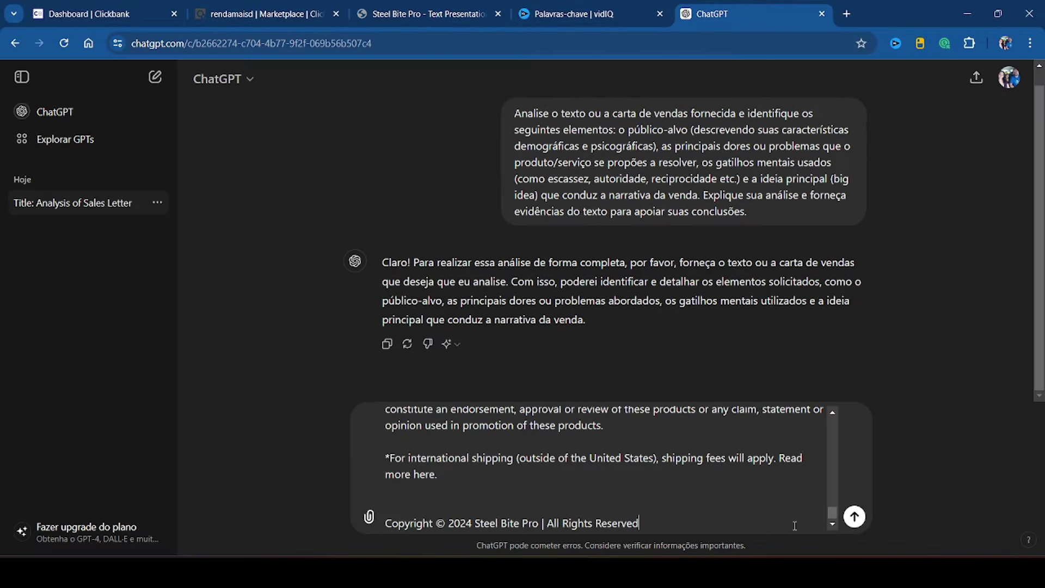
left_click(854, 517)
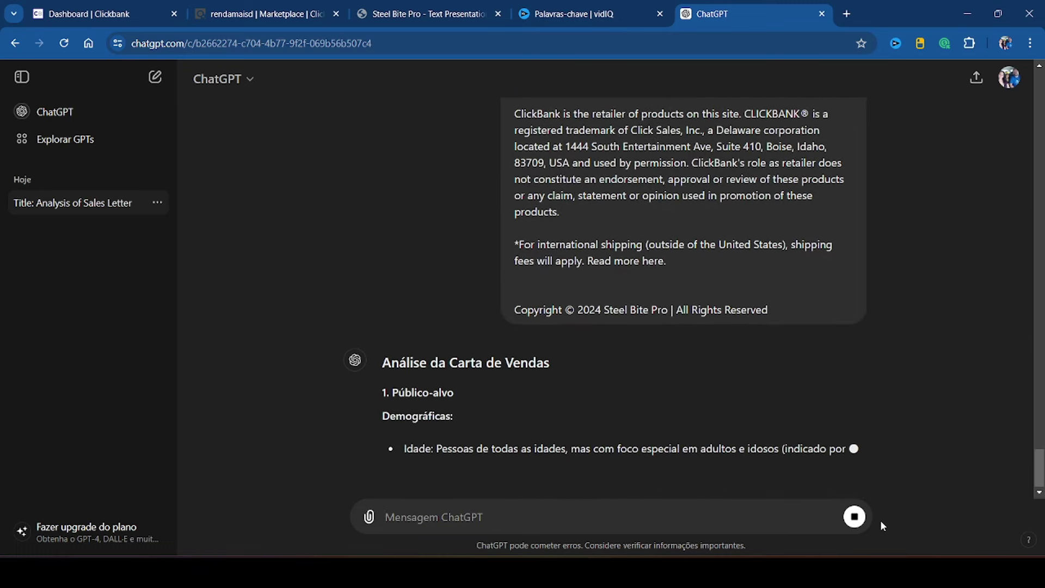
Step: Copy the PARTE 2 ideal-persona prompt, without its label, from Prompt Para Review.txt and send it to ChatGPT
key("alt+Tab")
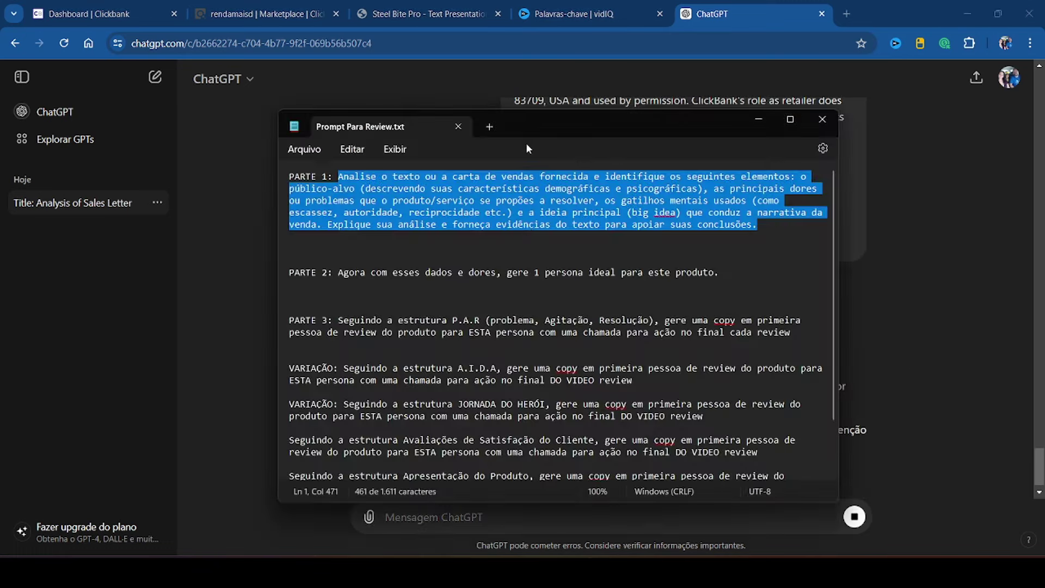
left_click_drag(724, 272, 340, 276)
right_click(362, 278)
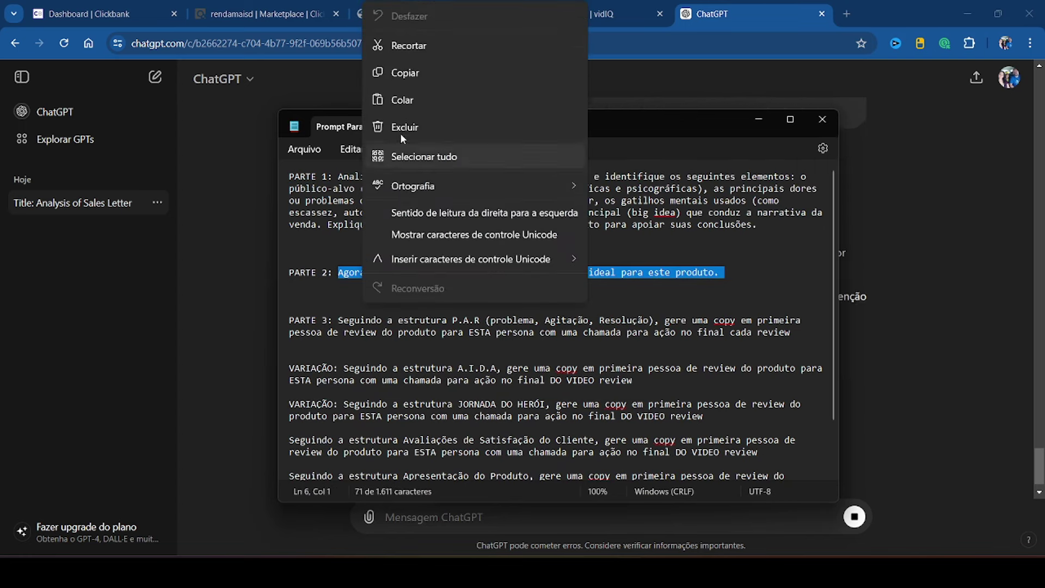
left_click(406, 73)
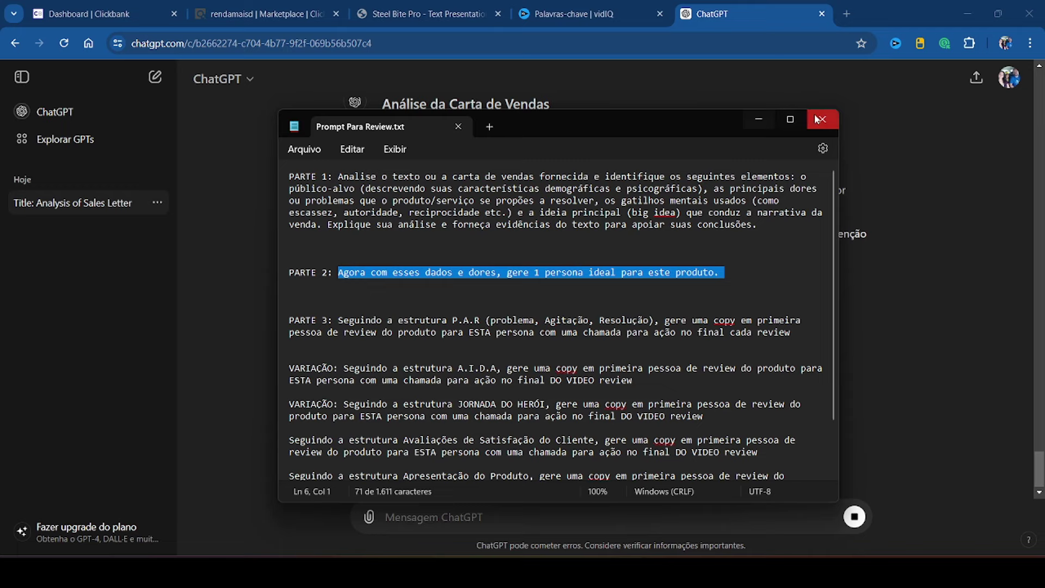
left_click(759, 120)
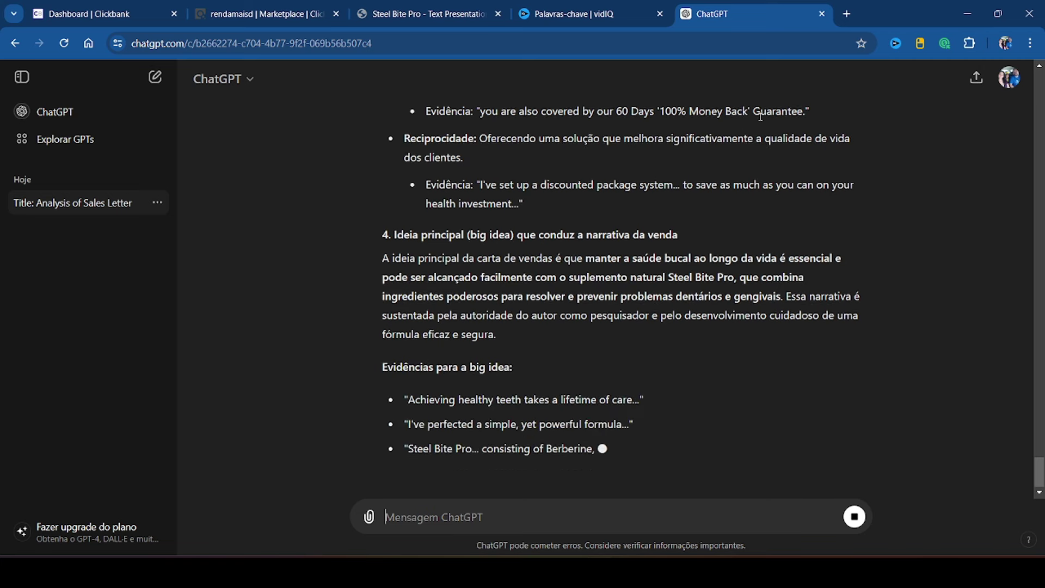
key("ctrl+v")
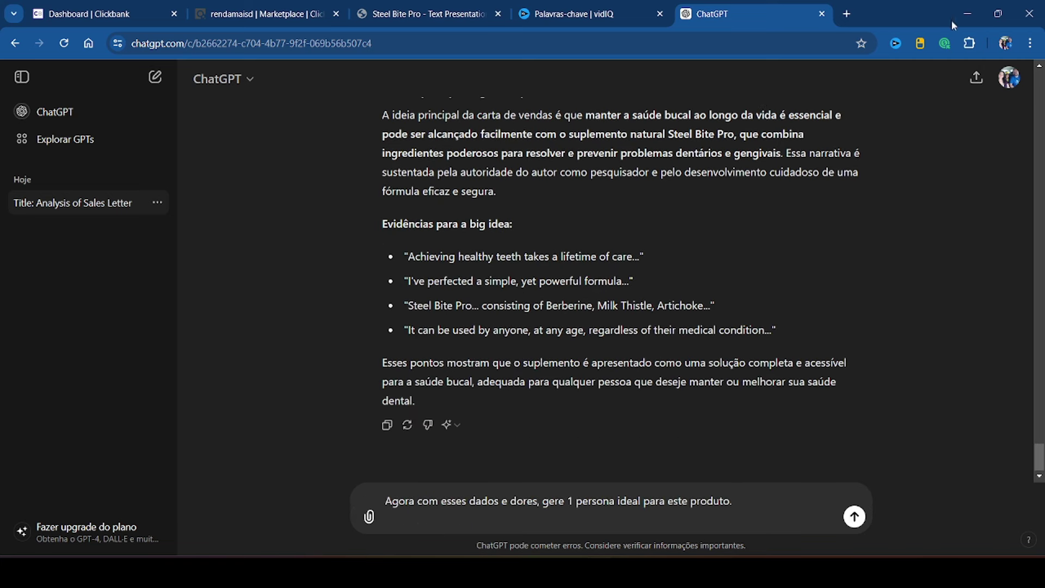
key("BackSpace")
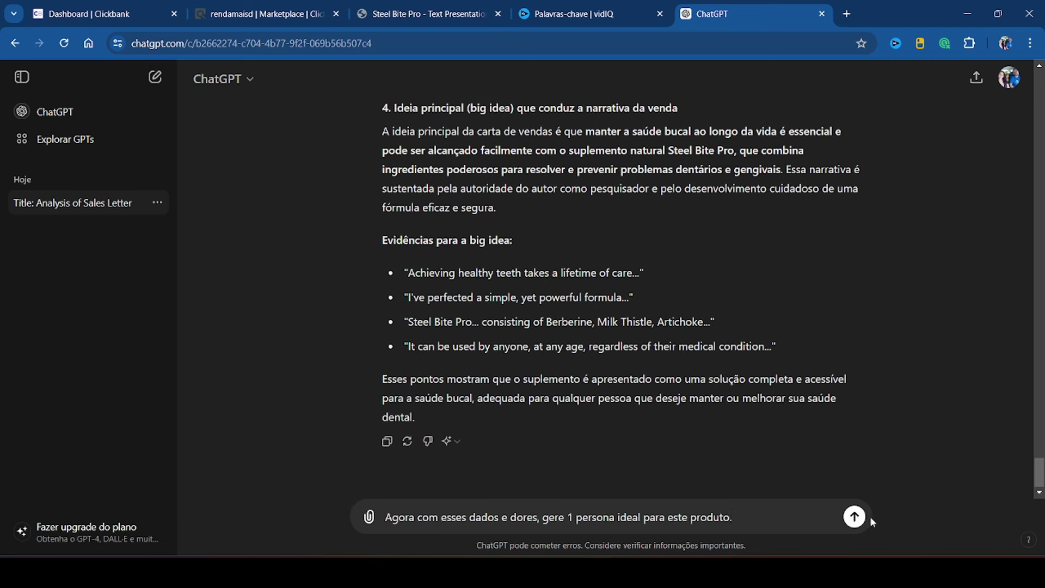
left_click(854, 517)
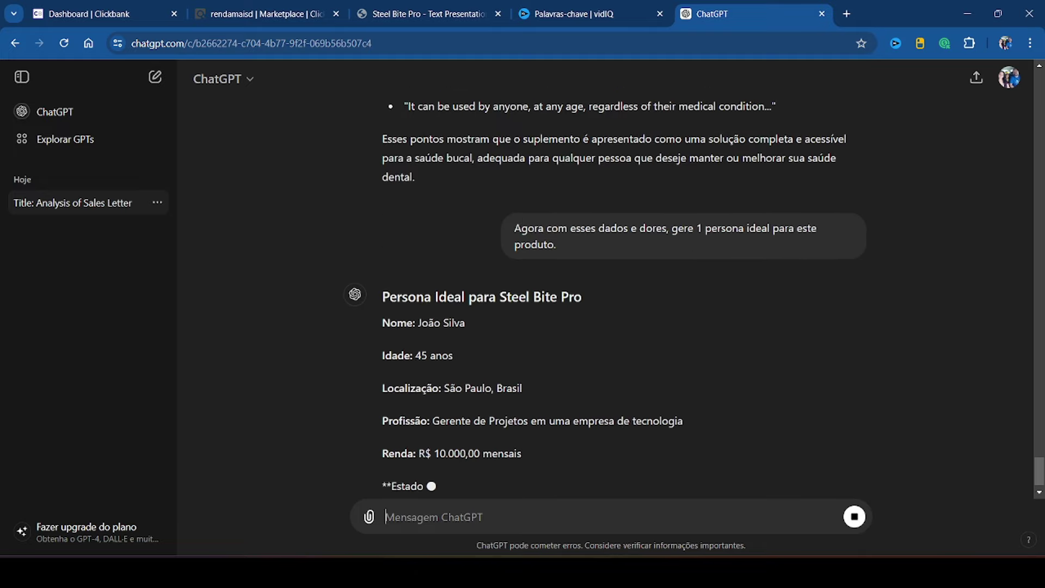
Step: Copy the A.I.D.A review-copy variation from Prompt Para Review.txt and paste it into the ChatGPT message without sending it
key("alt+Tab")
scroll(562, 353, "down", 2)
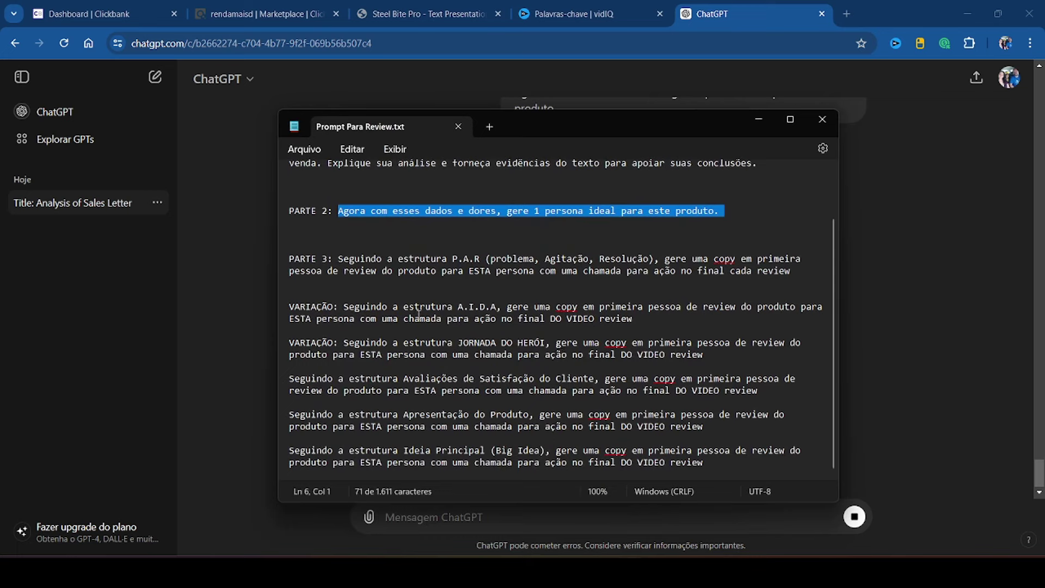
left_click_drag(633, 319, 341, 311)
right_click(401, 313)
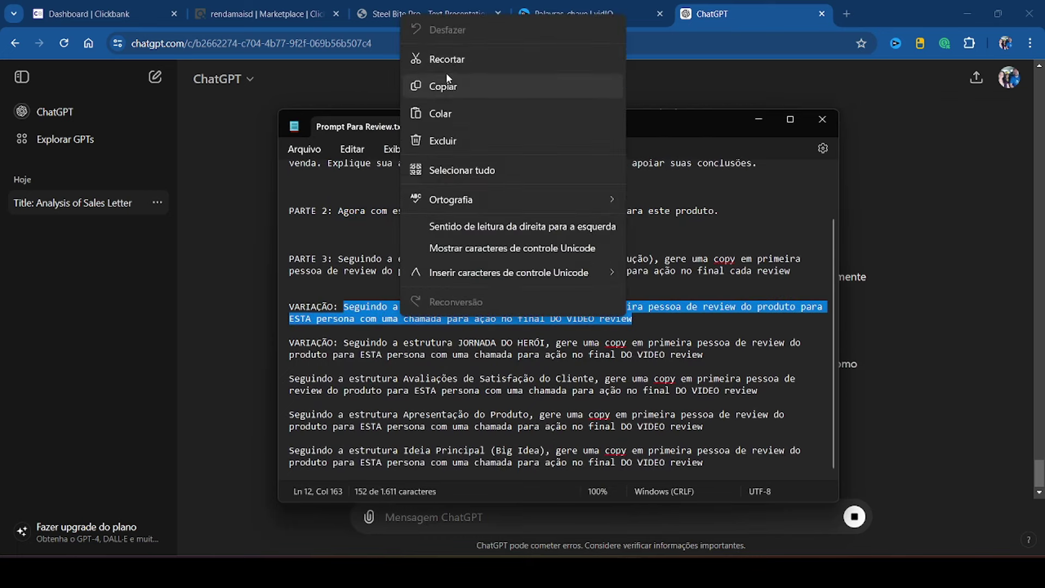
left_click(443, 86)
left_click(758, 119)
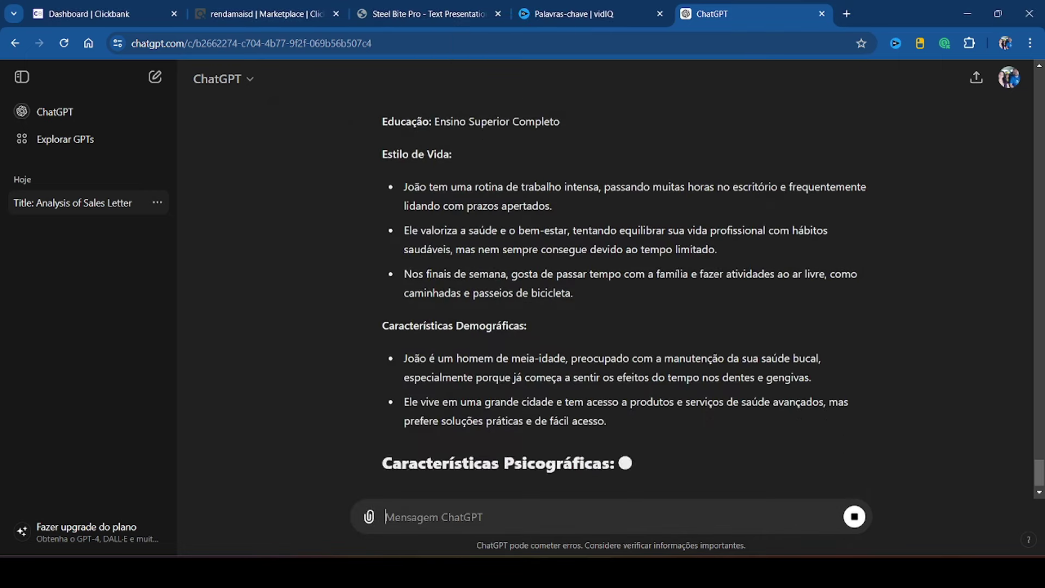
key("ctrl+v")
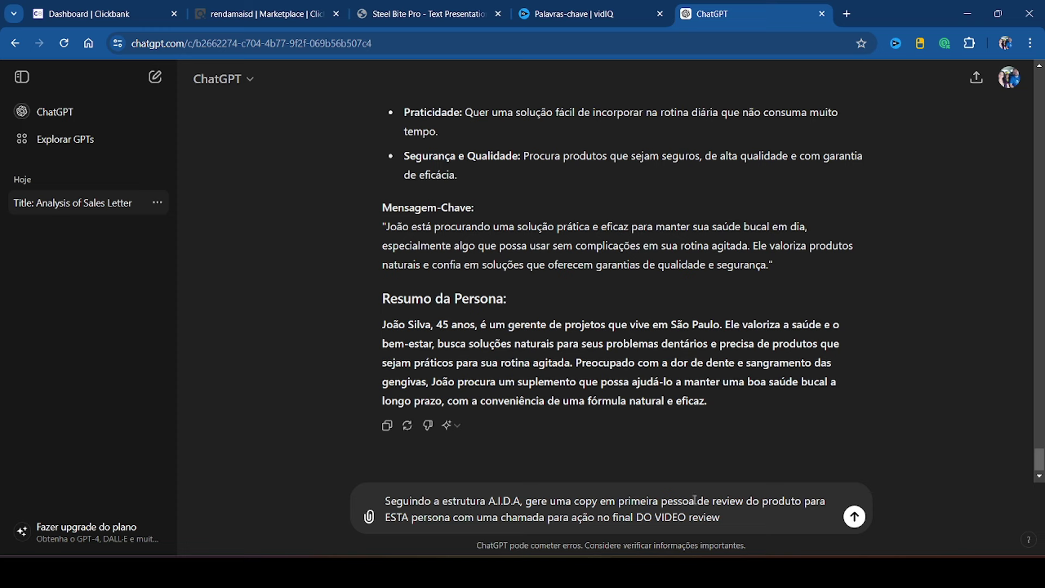
Step: Insert "com 1000 palavras" after "review do produto" in the unsent A.I.D.A prompt
left_click(806, 501)
type("com 1000 pala")
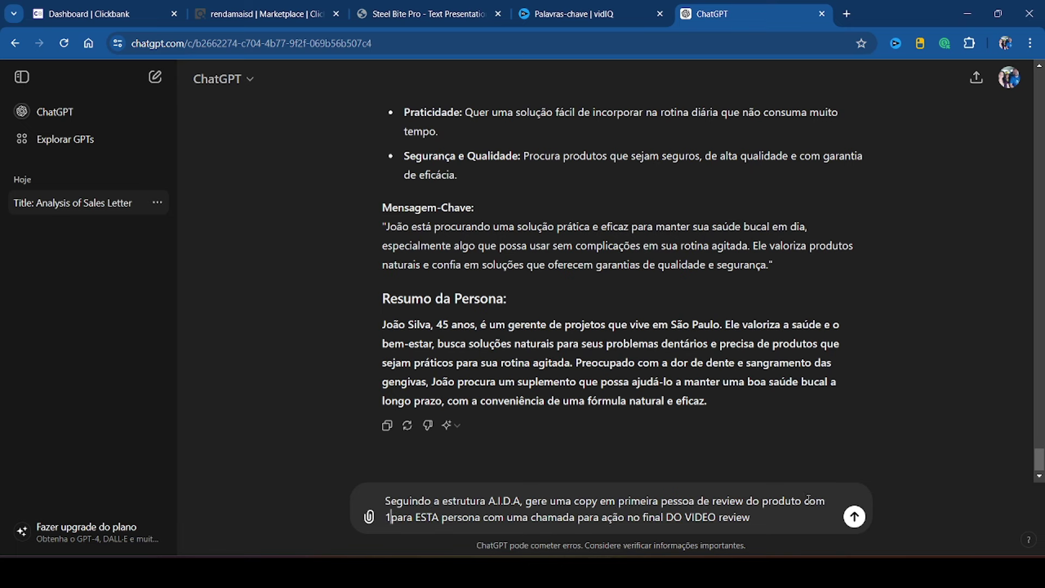
type("vras")
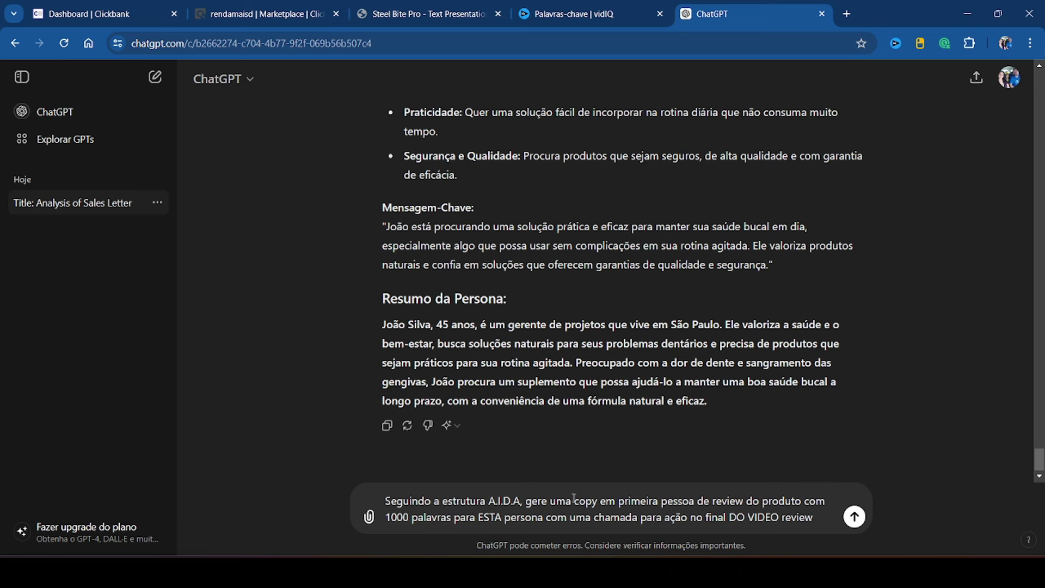
Step: Add a comma after "persona" and append "falando que o link do site oficial está na descricao do video" plus the narrator's name, and send the prompt
left_click(543, 517)
type(",")
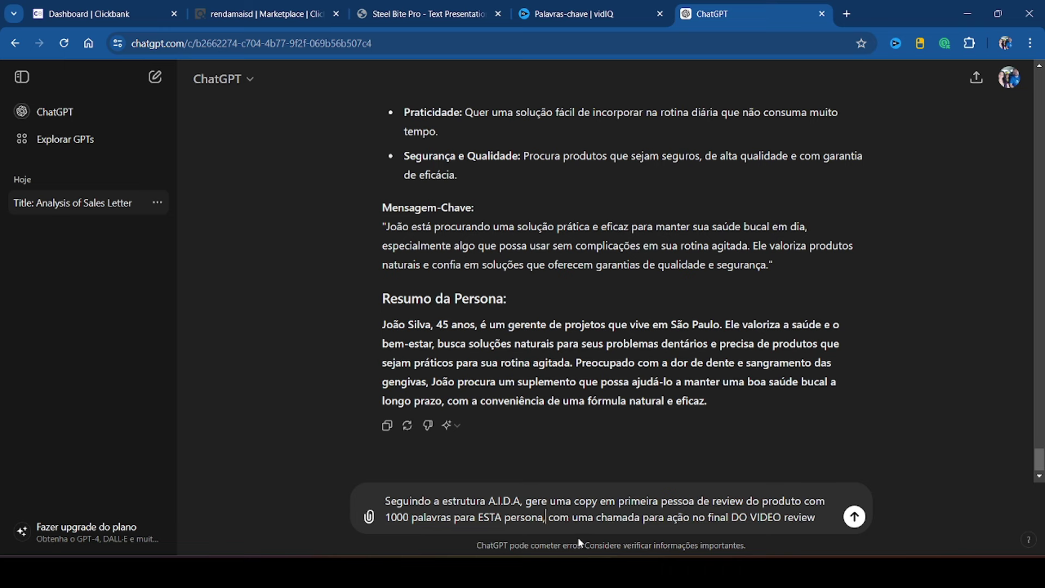
left_click(819, 518)
type("falando que o ")
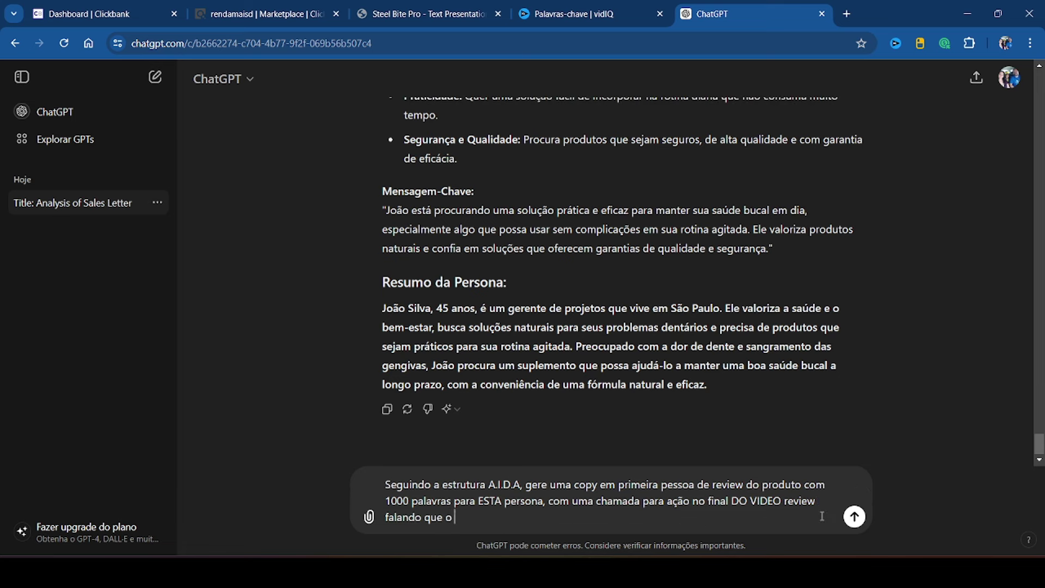
type("link do site od")
type("l est")
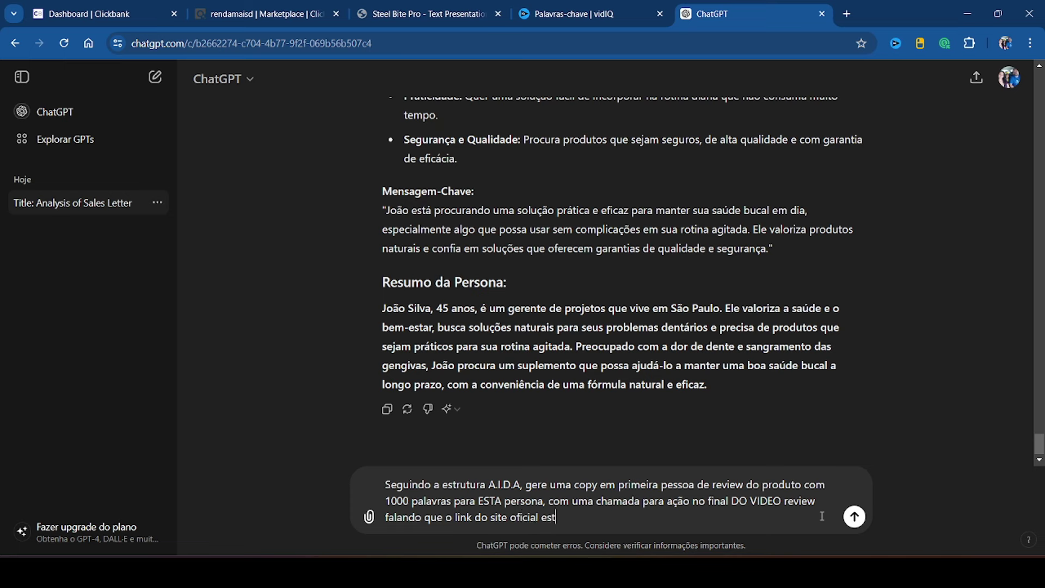
type("á na descricao do video")
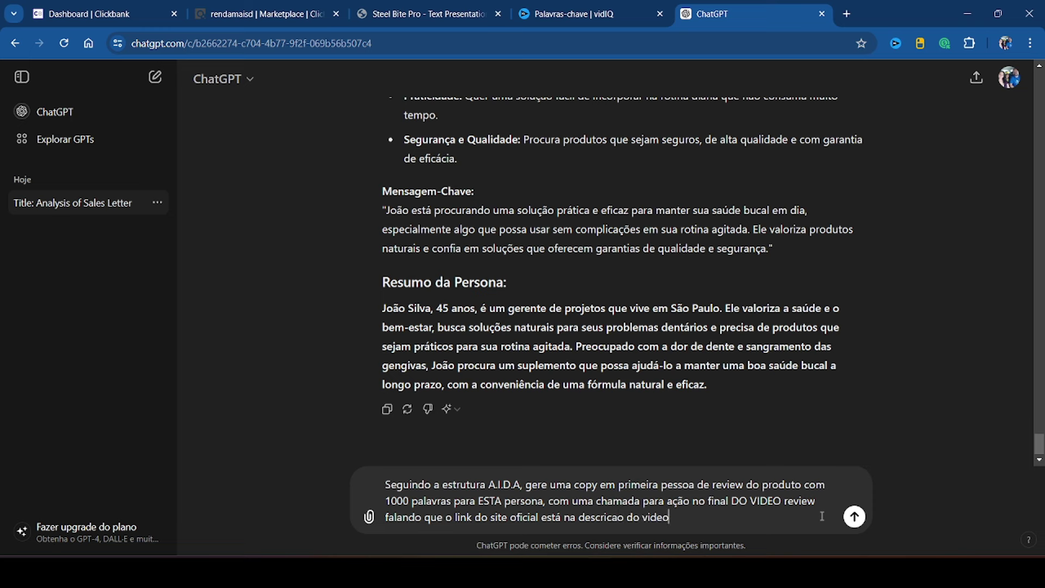
type(", seu nome é maria")
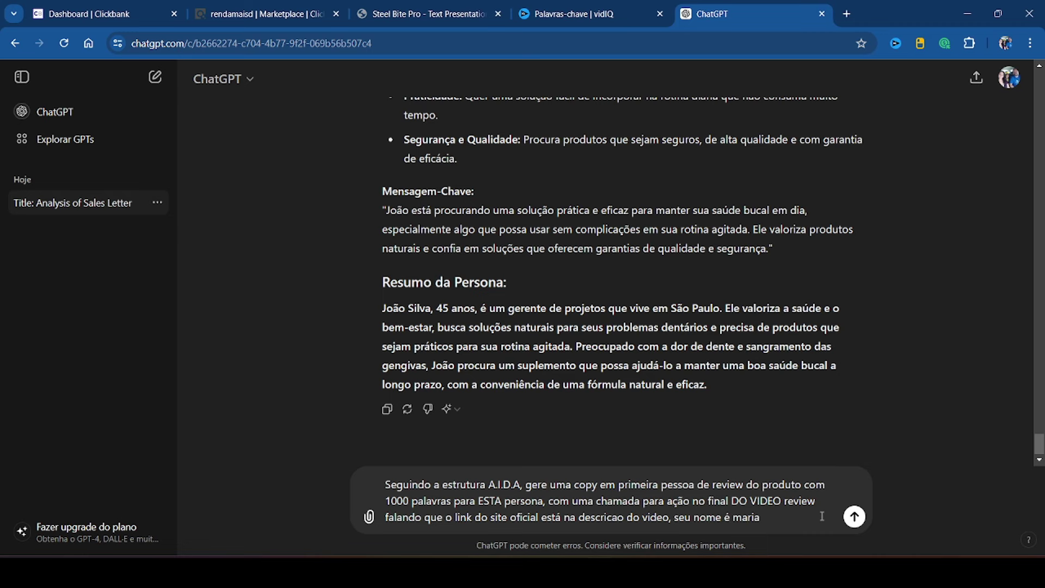
key("Return")
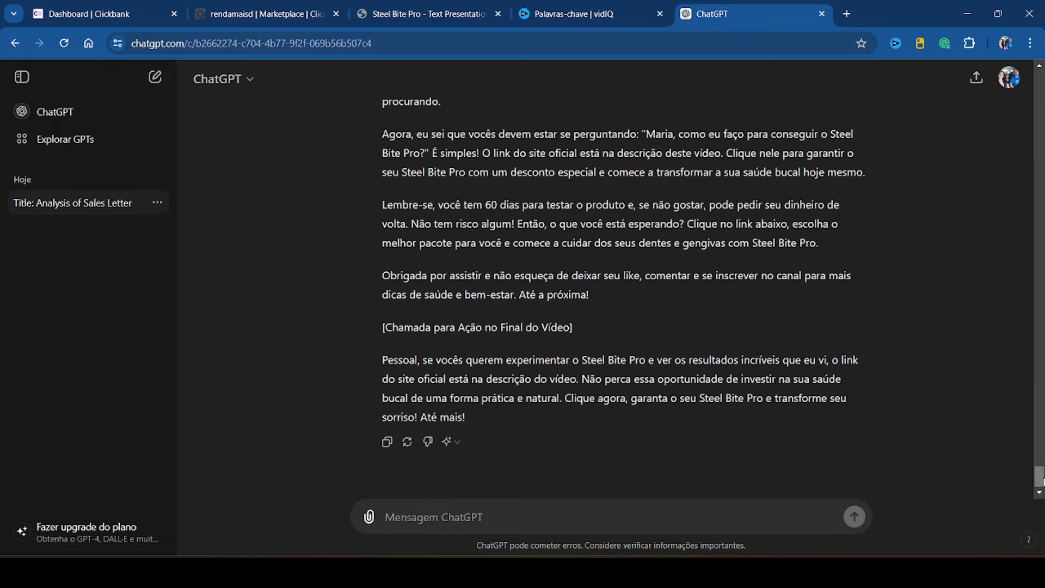
Step: Copy the generated Steel Bite Pro review from its greeting through the final call to action and paste it into a new Notepad document
scroll(479, 413, "up", 12)
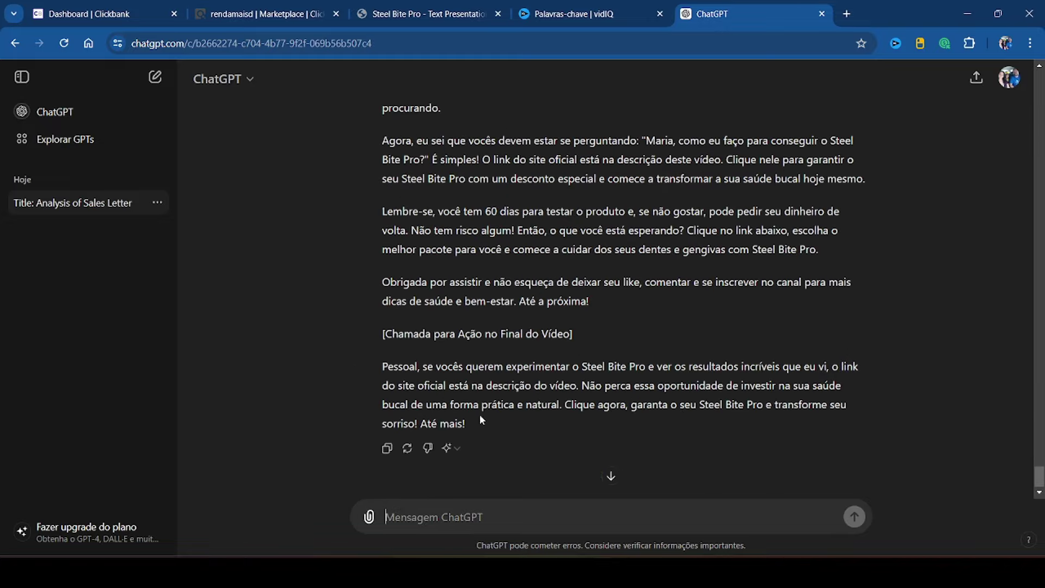
scroll(477, 355, "up", 4)
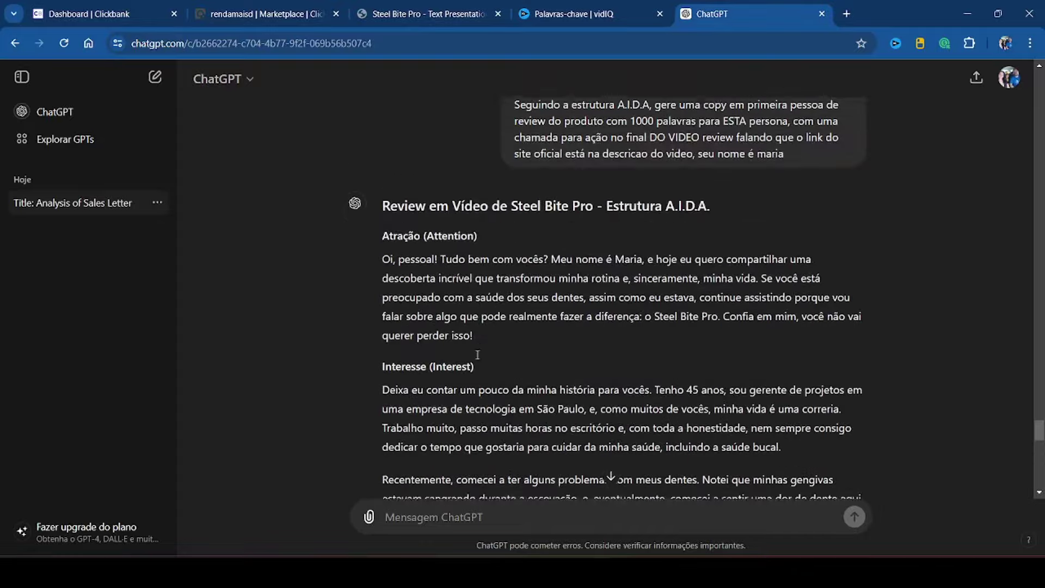
left_click_drag(383, 268, 566, 415)
right_click(523, 280)
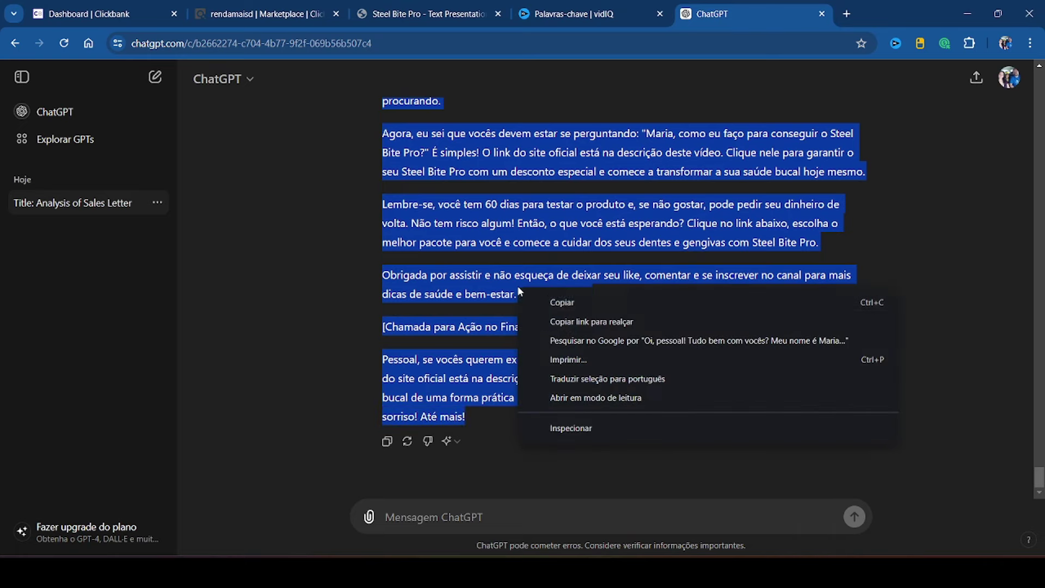
left_click(605, 304)
left_click(629, 571)
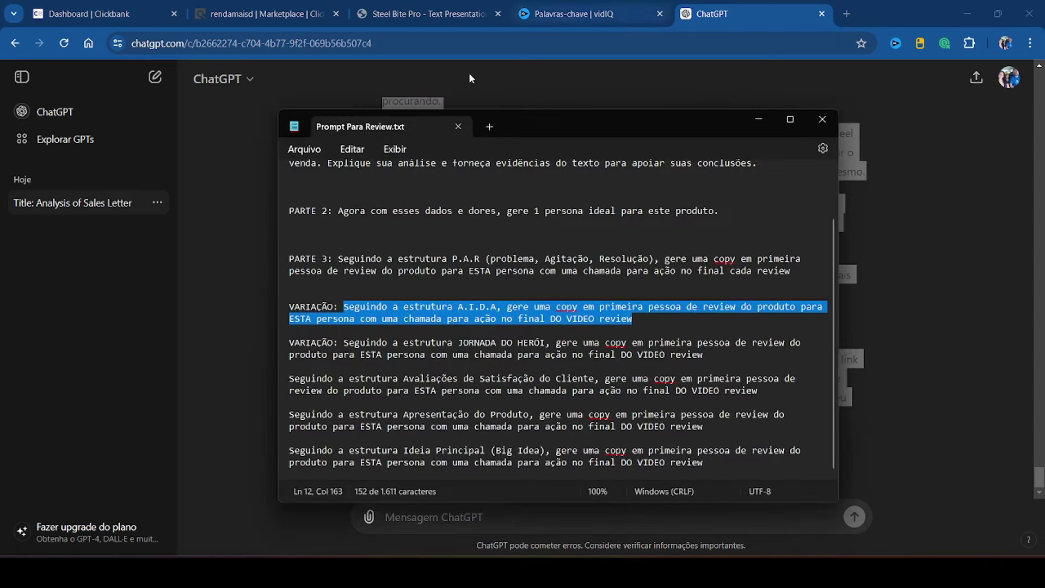
left_click(491, 131)
key("ctrl+v")
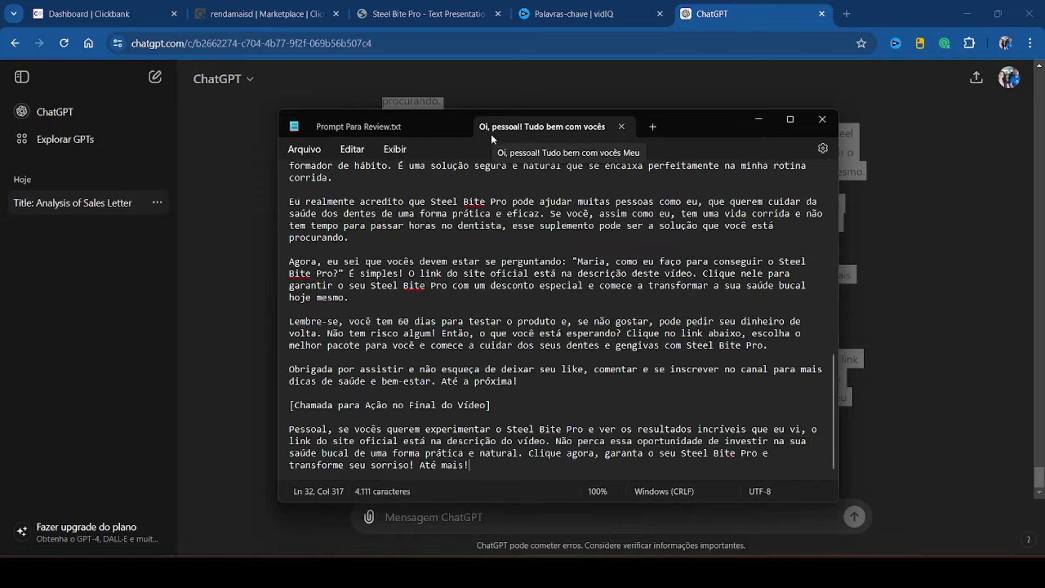
Step: Remove the comma after "Oi" in the script's greeting and highlight the first mention of "o Steel Bite Pro"
scroll(500, 203, "up", 10)
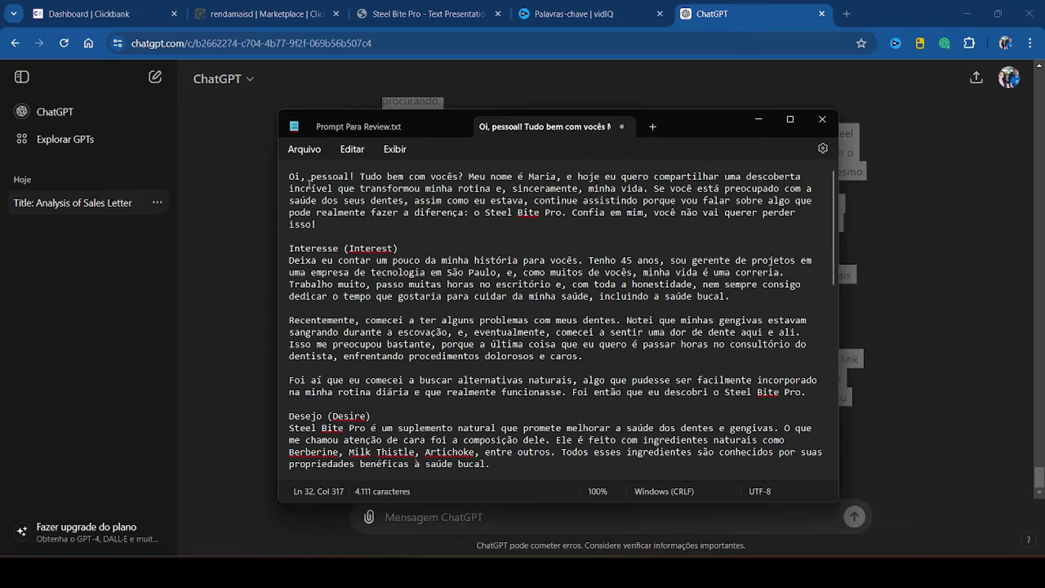
double_click(304, 179)
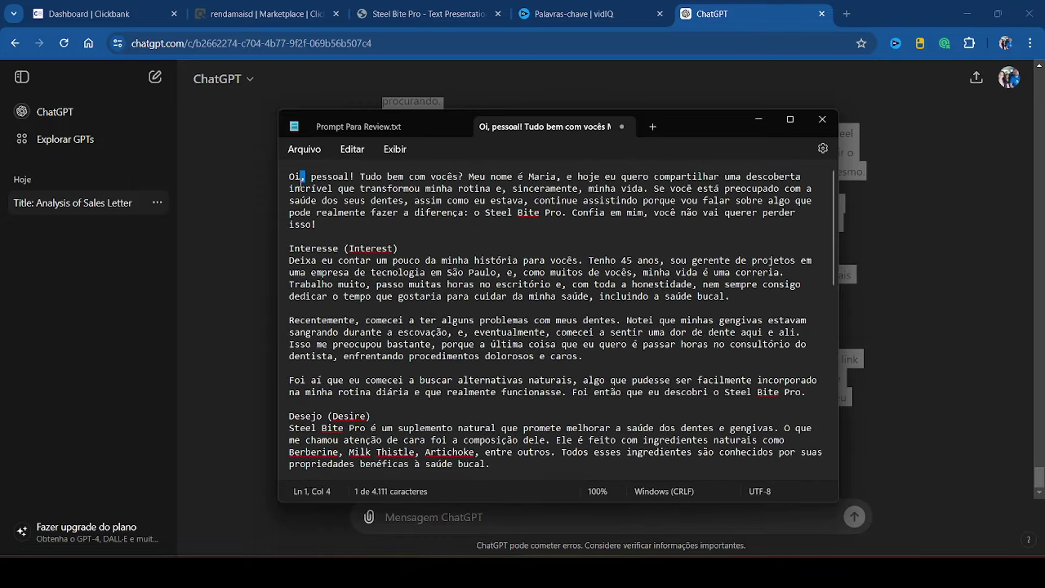
key("BackSpace")
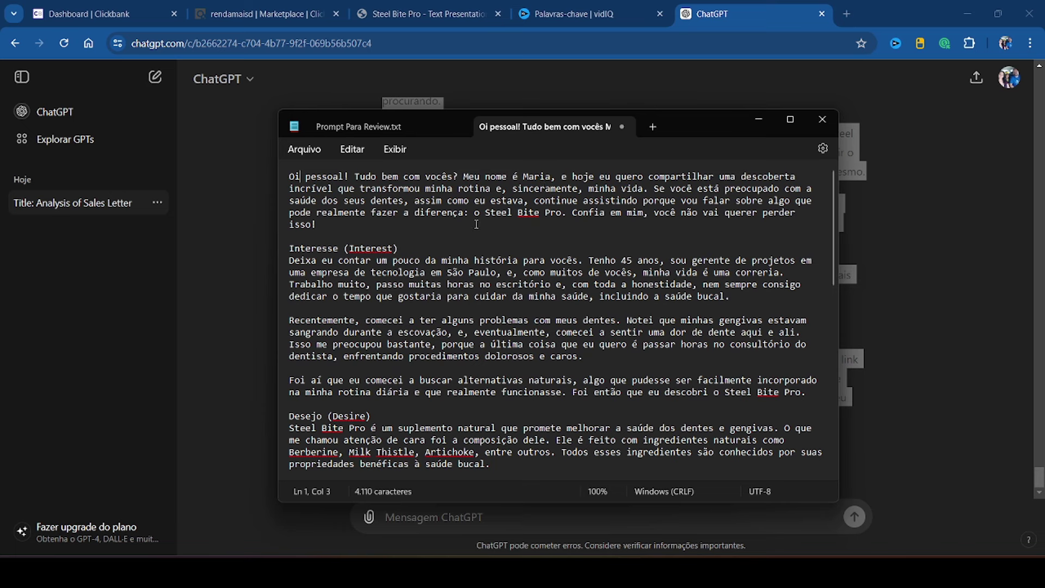
left_click_drag(473, 212, 581, 215)
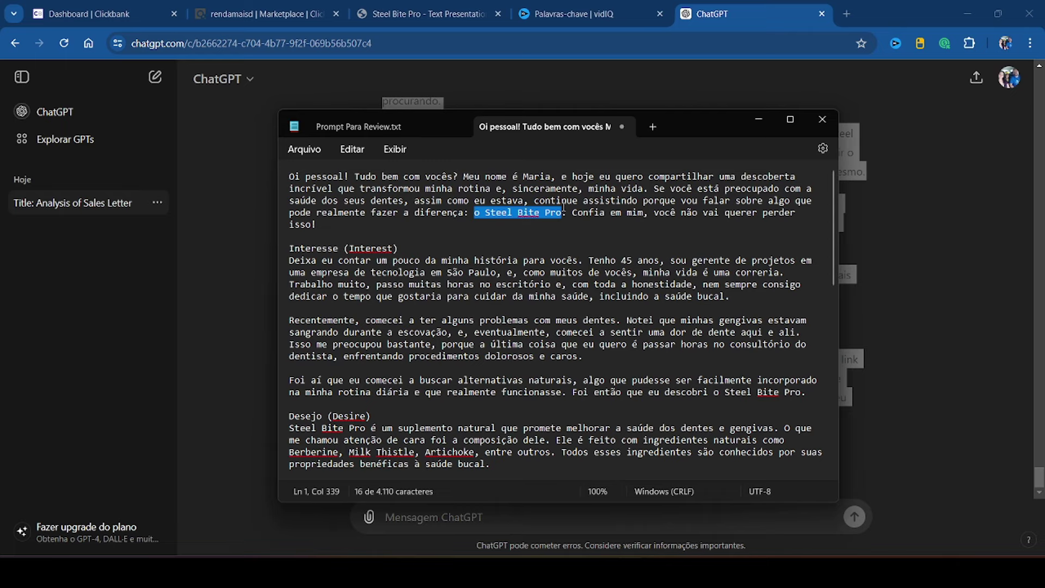
Step: Delete the "Interesse (Interest)" and "Desejo (Desire)" headings from the script, closing up the extra line breaks
left_click_drag(406, 249, 273, 248)
key("BackSpace")
key("BackSpace")
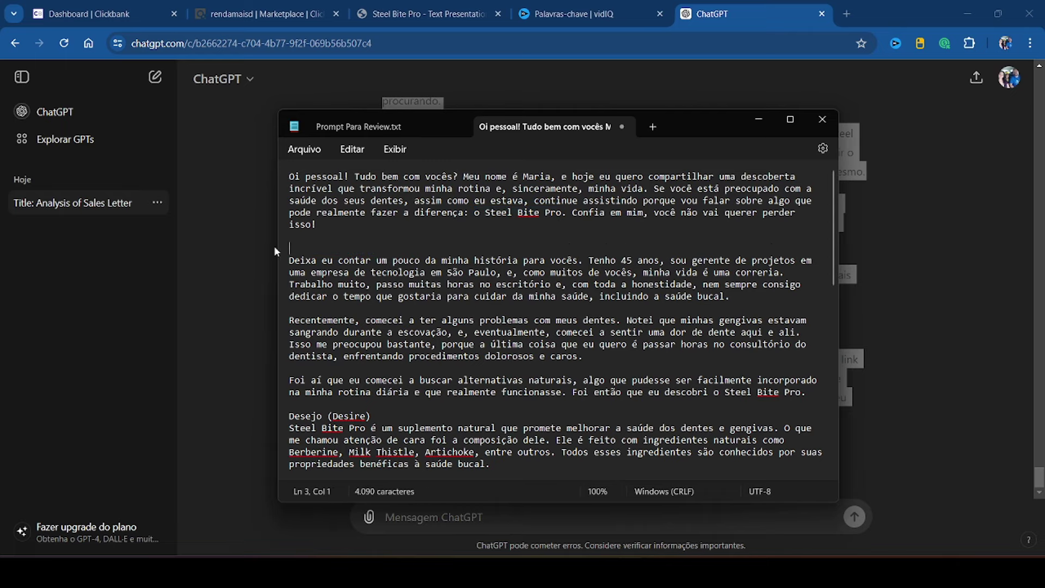
scroll(395, 294, "down", 2)
scroll(419, 297, "down", 1)
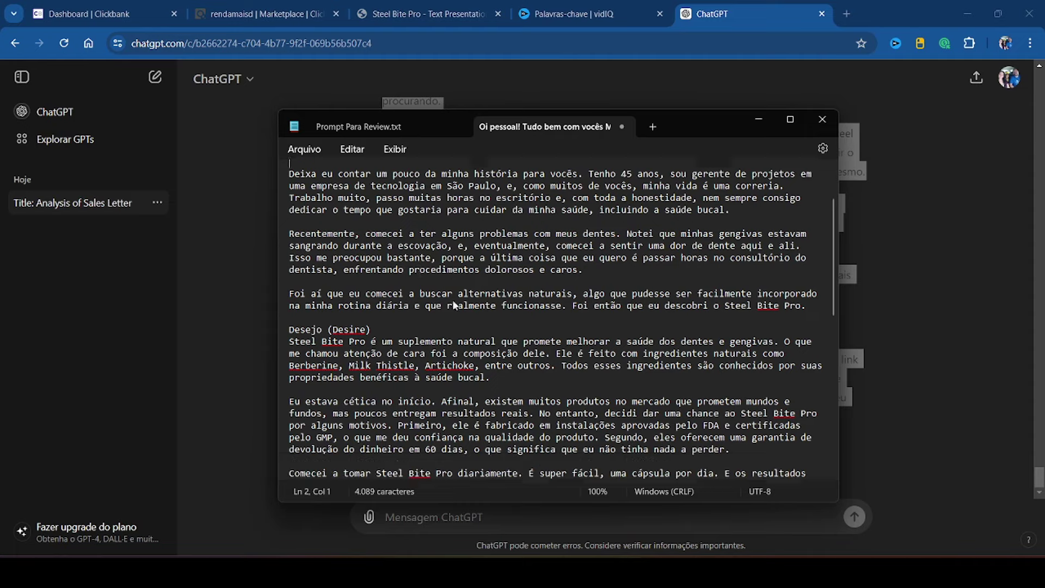
left_click_drag(373, 321, 289, 322)
key("BackSpace")
key("BackSpace")
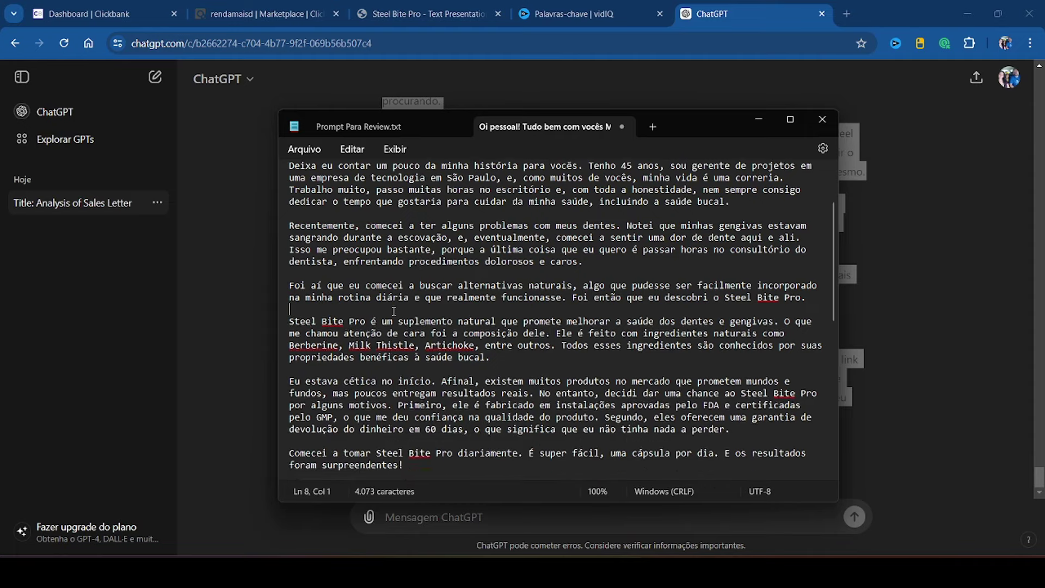
Step: Delete the "Ação (Action)" heading and the "[Chamada para Ação no Final do Vídeo]" line from the script
scroll(343, 349, "down", 3)
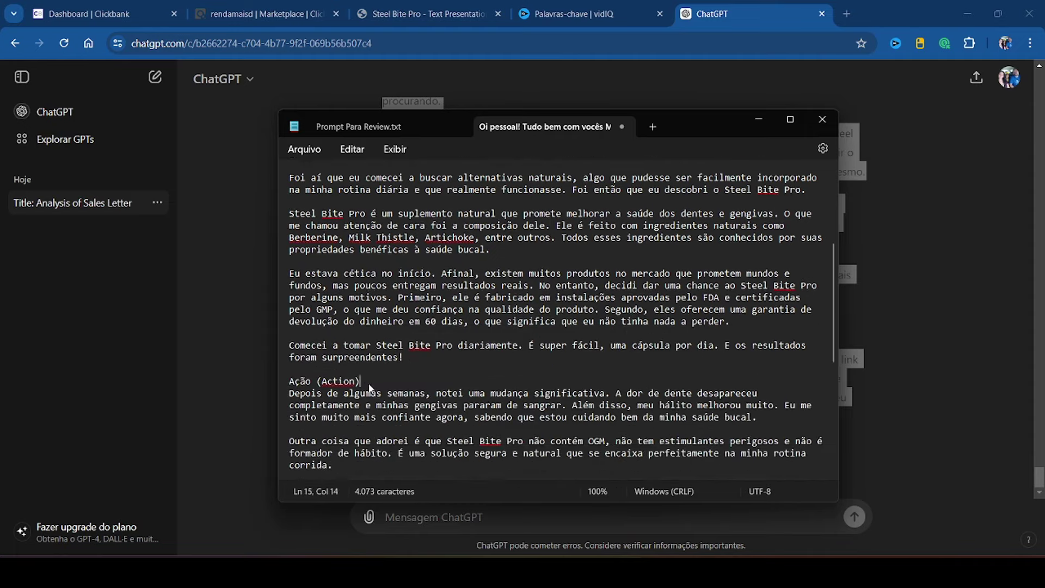
left_click_drag(365, 381, 288, 381)
key("BackSpace")
key("BackSpace")
scroll(561, 333, "down", 2)
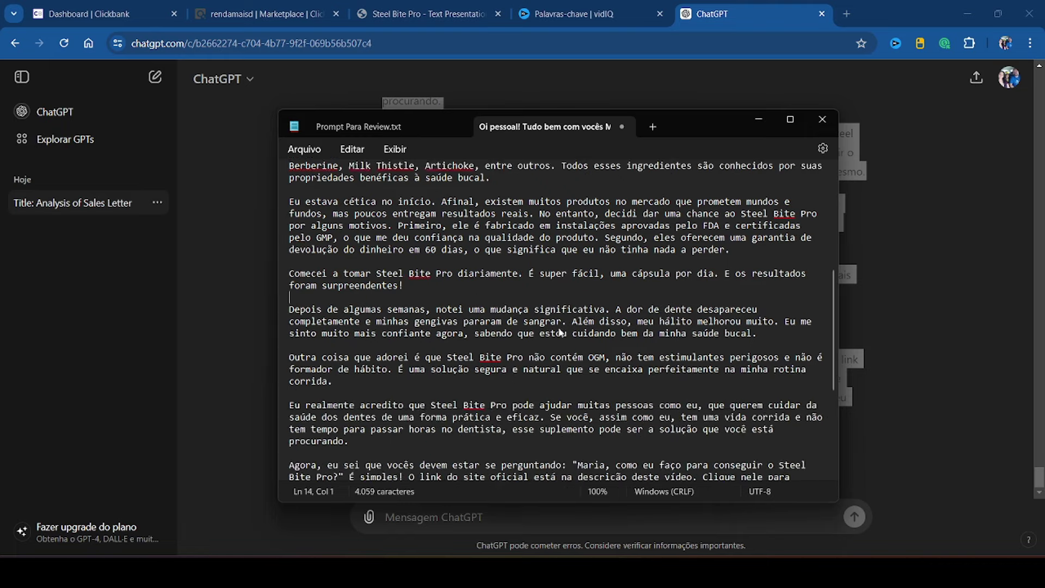
scroll(507, 342, "down", 4)
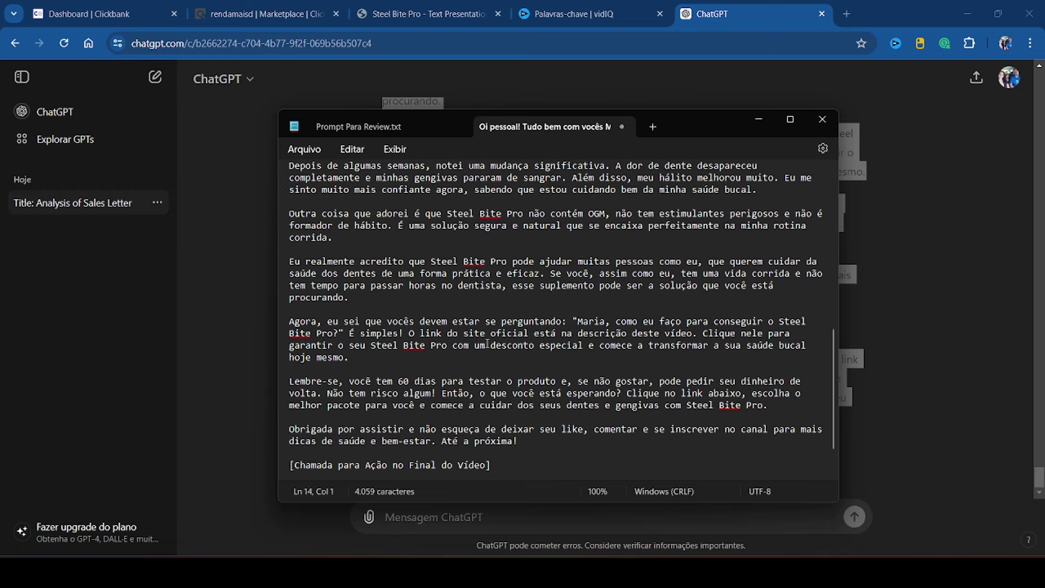
Step: Copy the entire cleaned script from Notepad and send it to ChatGPT with a Portuguese request to translate it into English
left_click_drag(641, 336, 288, 138)
right_click(341, 206)
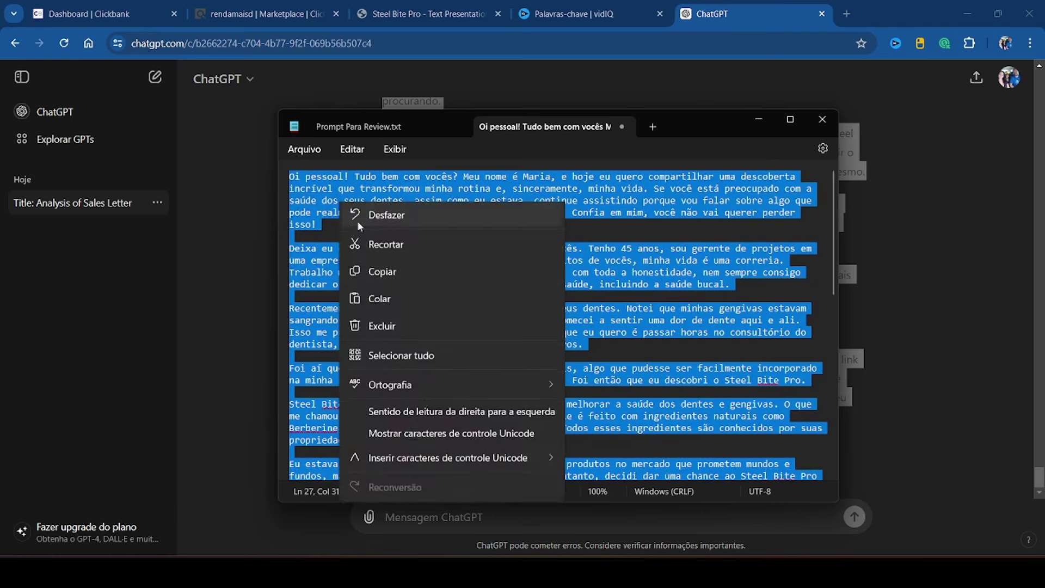
left_click(387, 280)
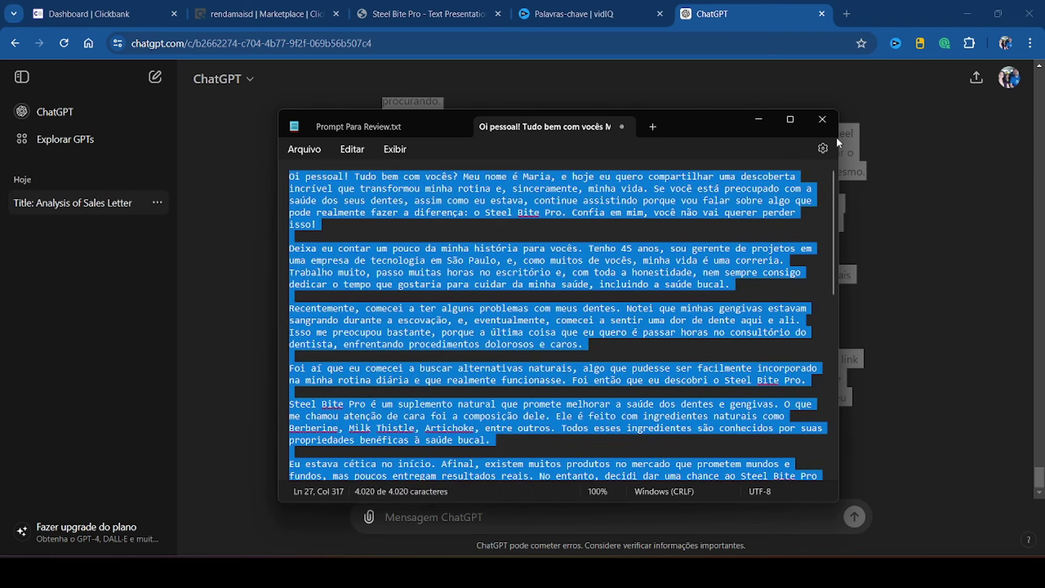
left_click(761, 116)
left_click(475, 511)
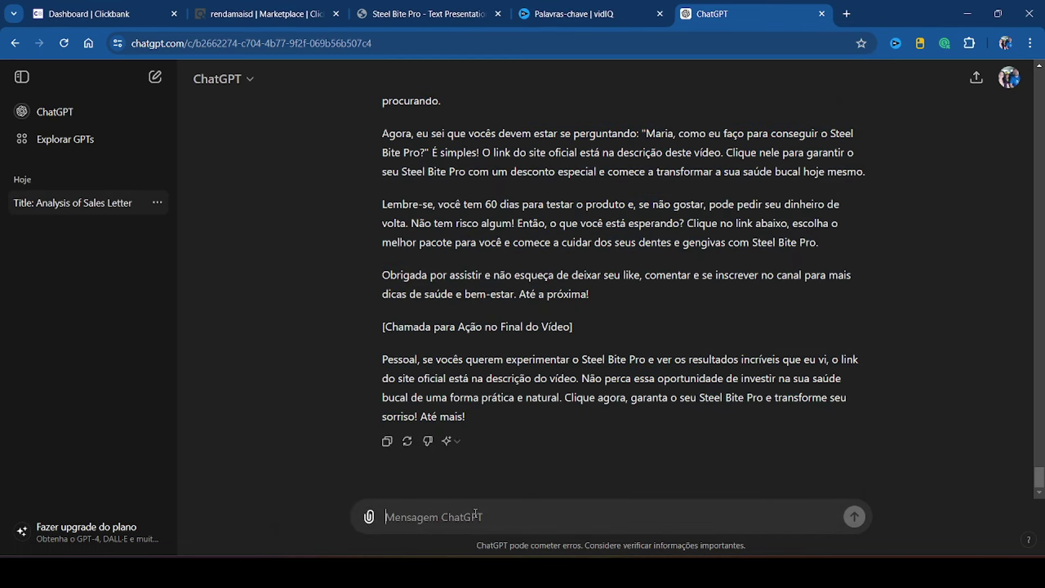
type("traduza")
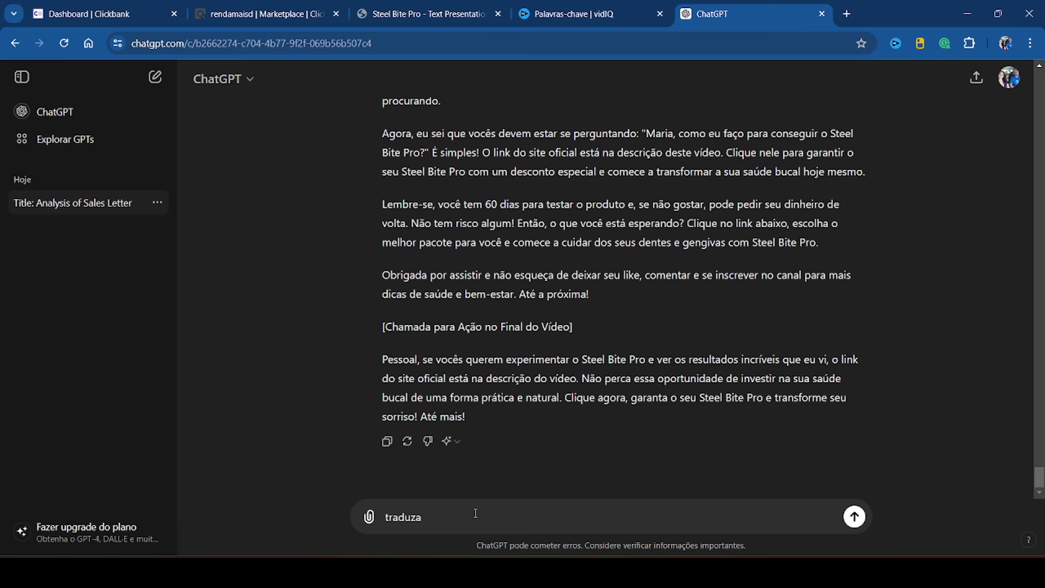
type(" para p ingles:")
key("ctrl+v")
key("Return")
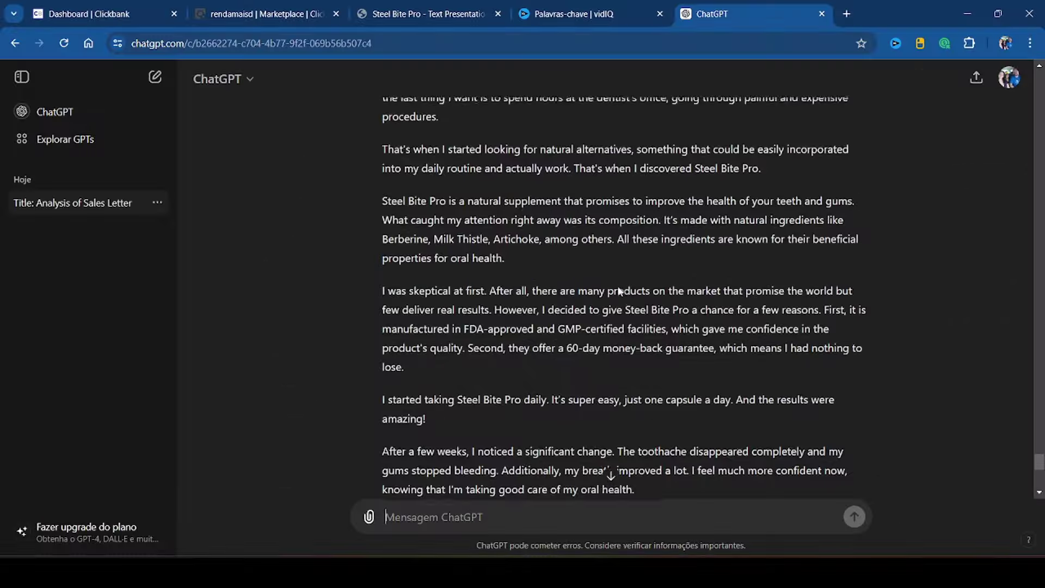
Step: Copy the full English translation from ChatGPT and paste it over the Portuguese script in Notepad
scroll(618, 286, "up", 10)
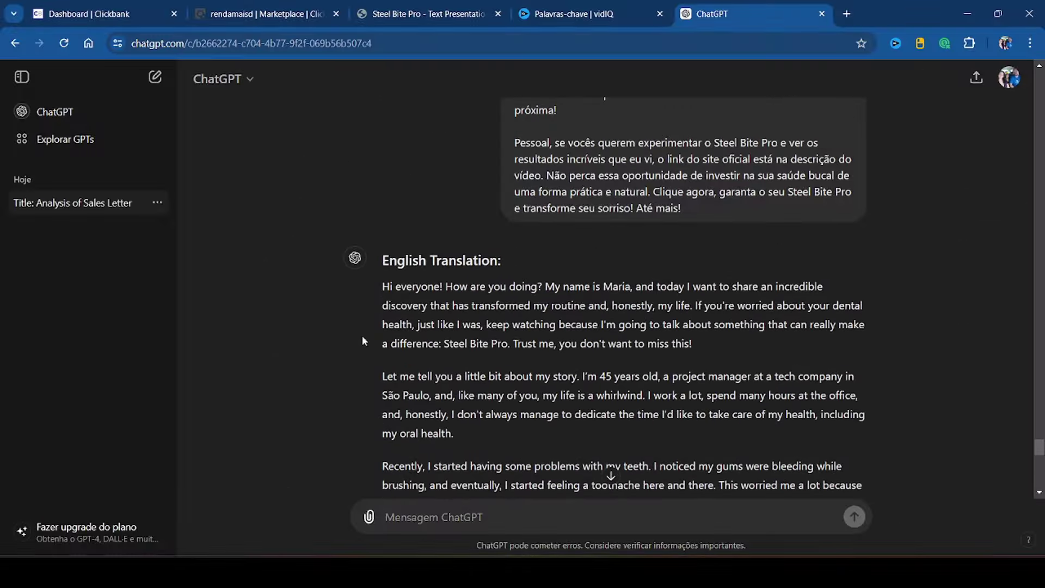
left_click_drag(382, 291, 659, 407)
right_click(608, 305)
left_click(642, 352)
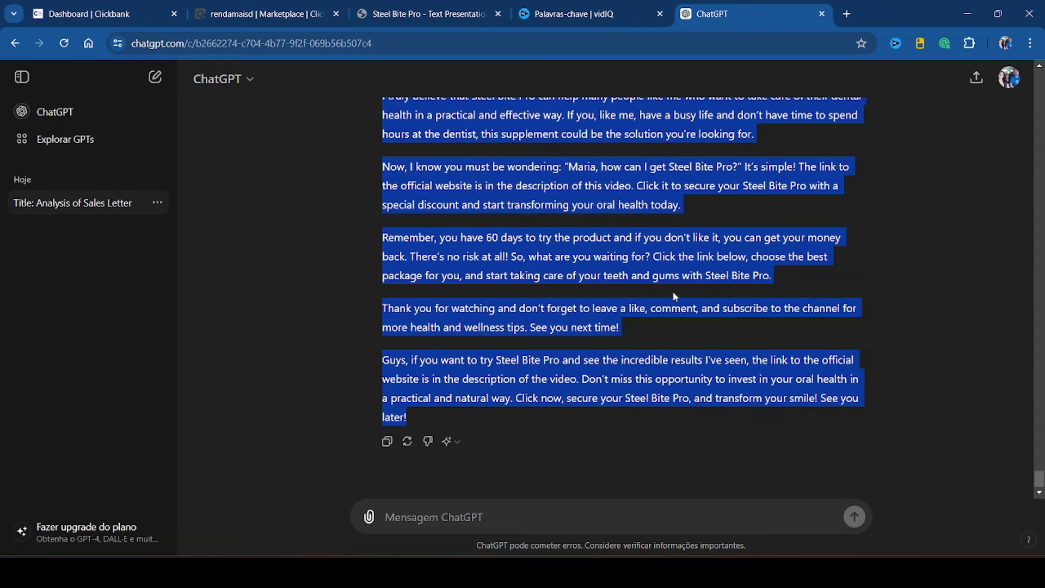
left_click(525, 572)
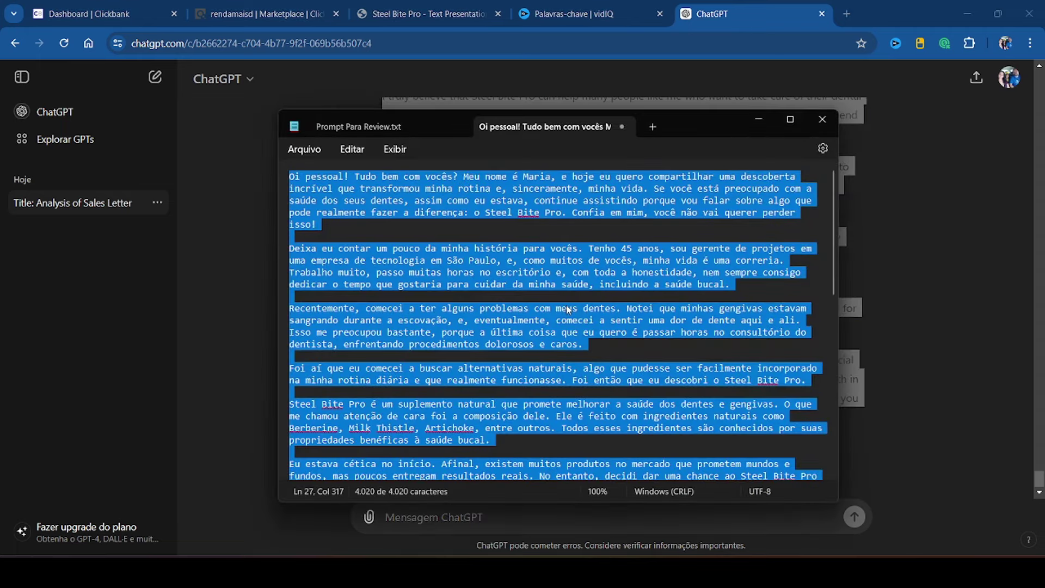
key("ctrl+v")
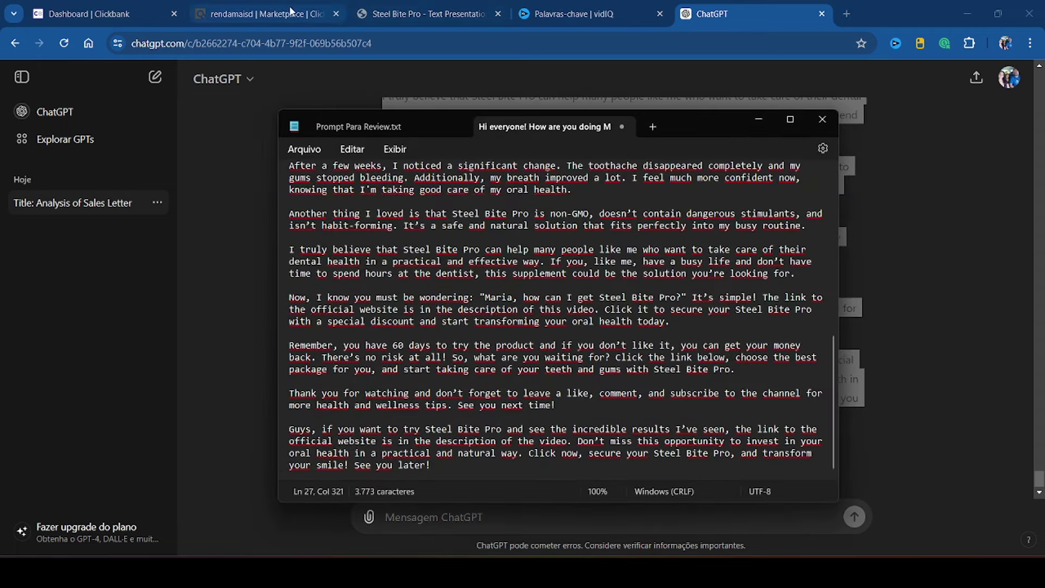
Step: Return to the Steel Bite Pro sales page and view its beginning
left_click(423, 13)
left_click(1017, 239)
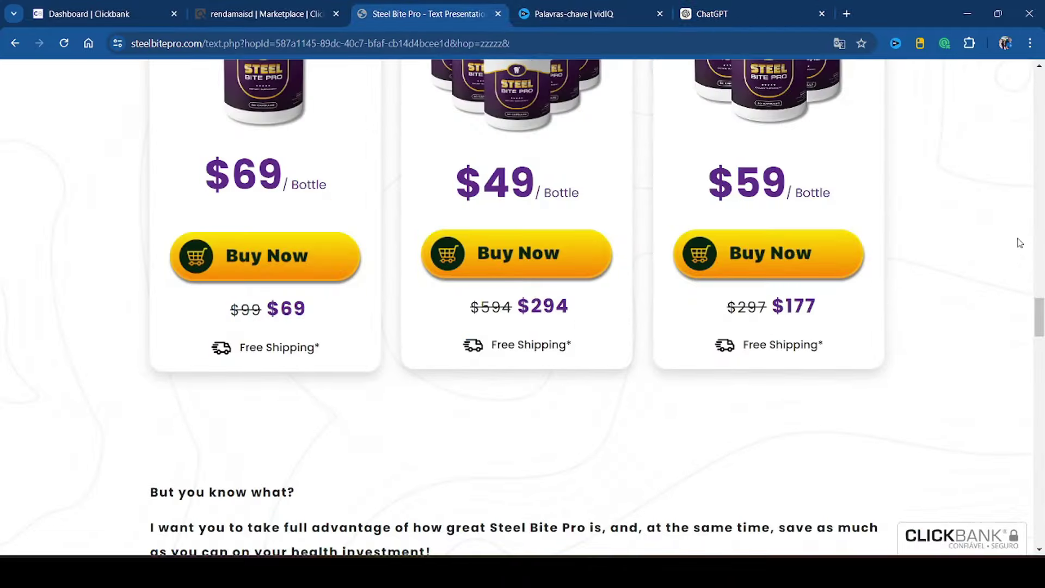
left_click_drag(1041, 334, 1040, 106)
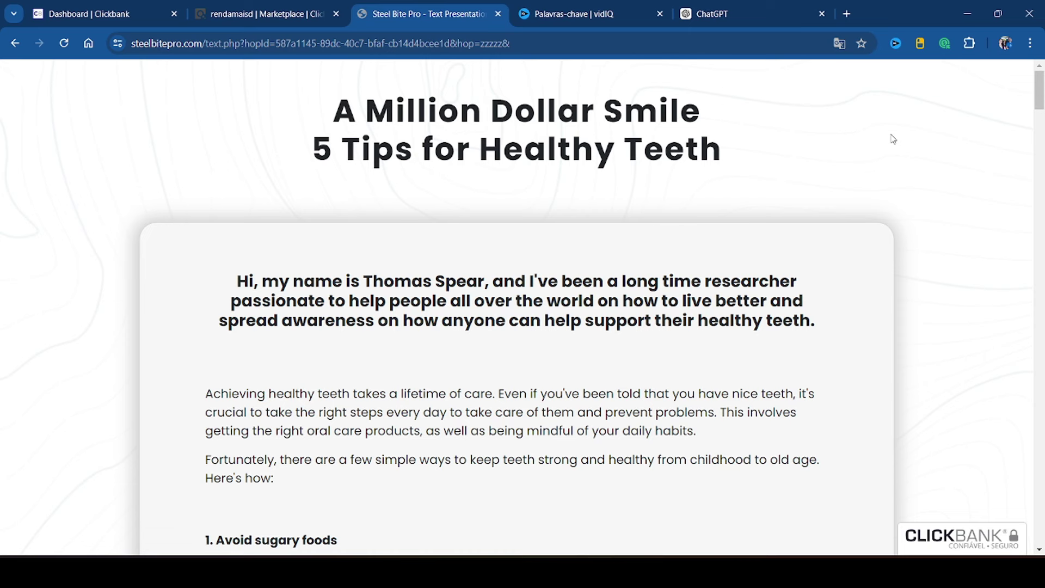
Step: Open the Clipchamp website at clipchamp.com/pt-br in a new browser tab
left_click(847, 14)
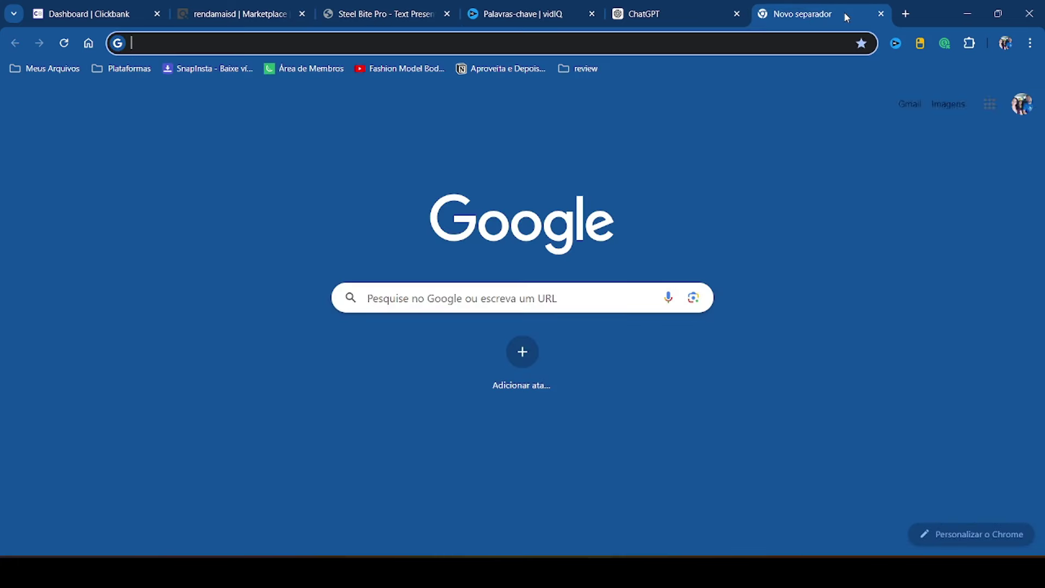
type("cli")
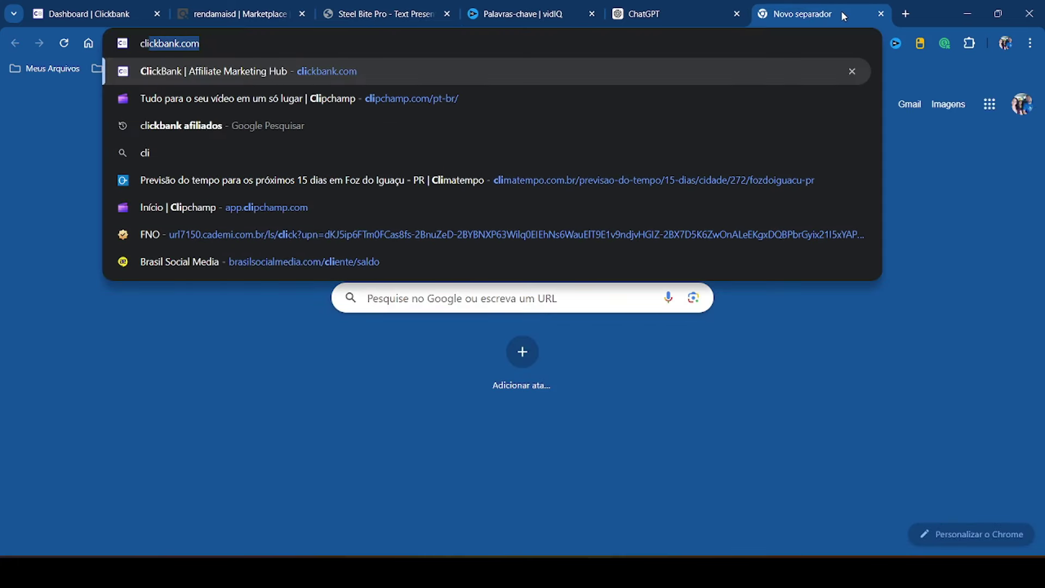
type("p")
key("Return")
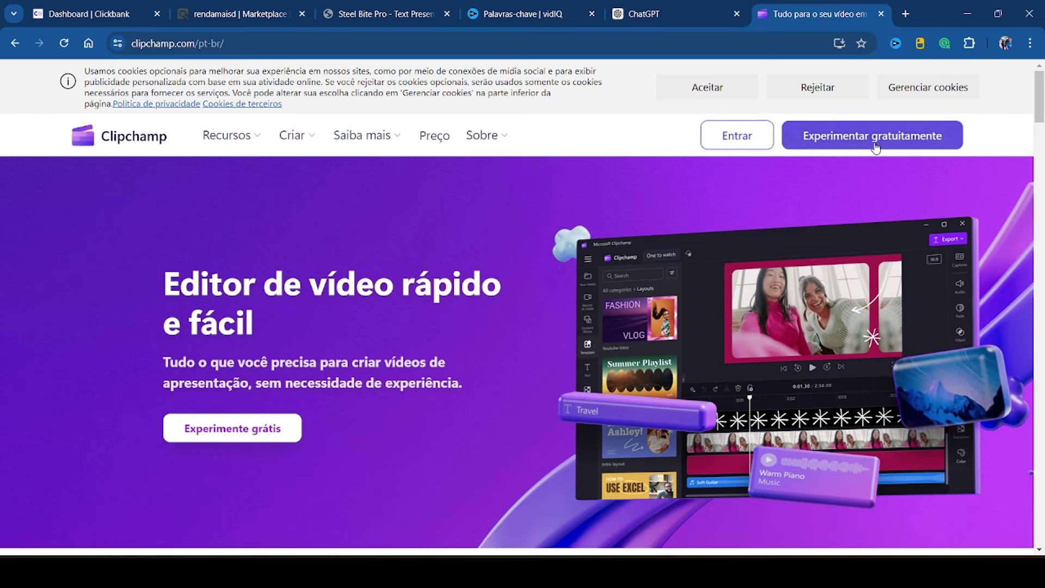
Step: Sign in to Clipchamp, dismiss the translation prompt and create a new video from scratch
left_click(738, 139)
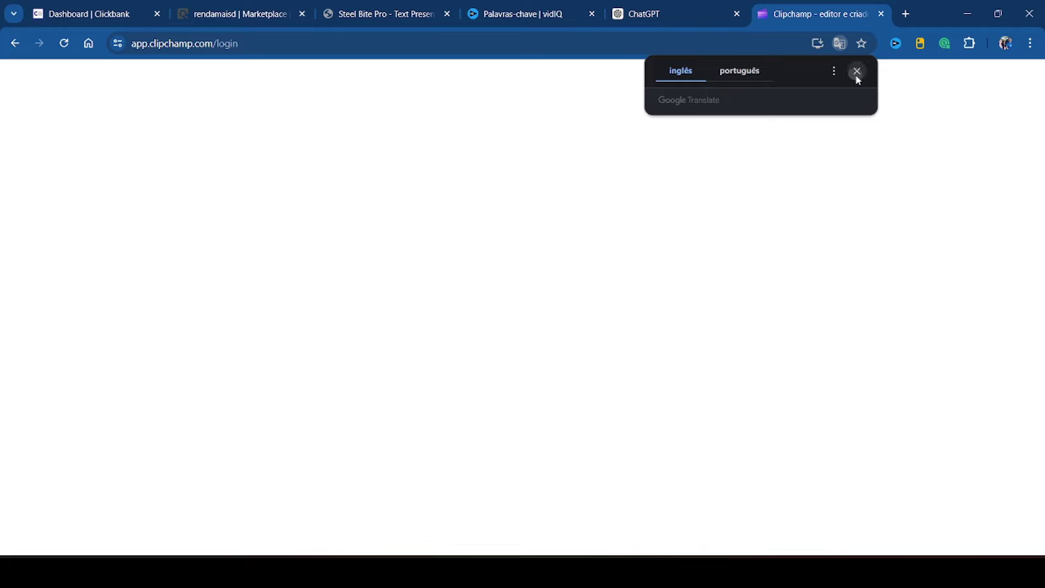
left_click(856, 77)
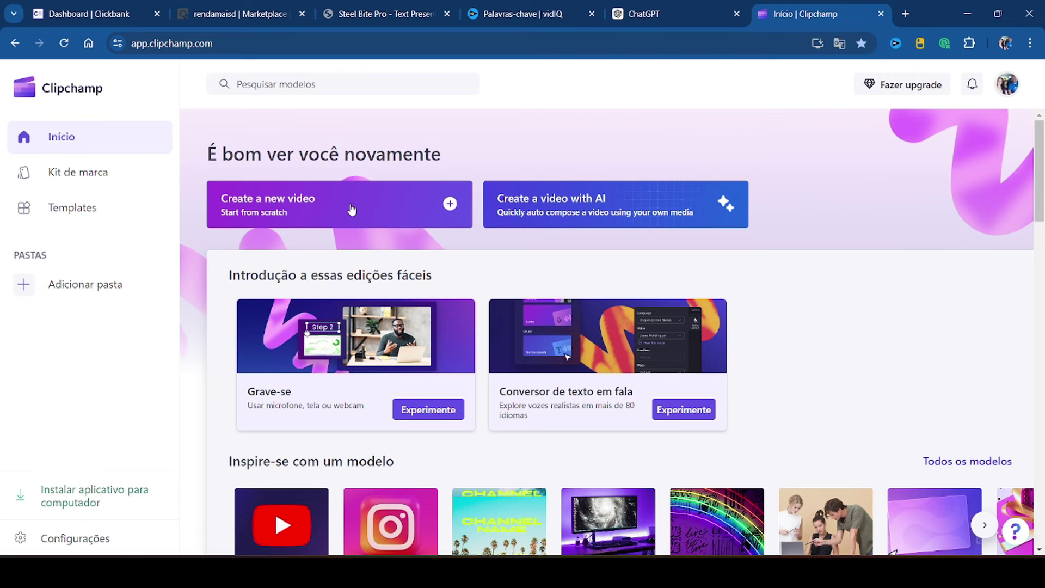
left_click(299, 218)
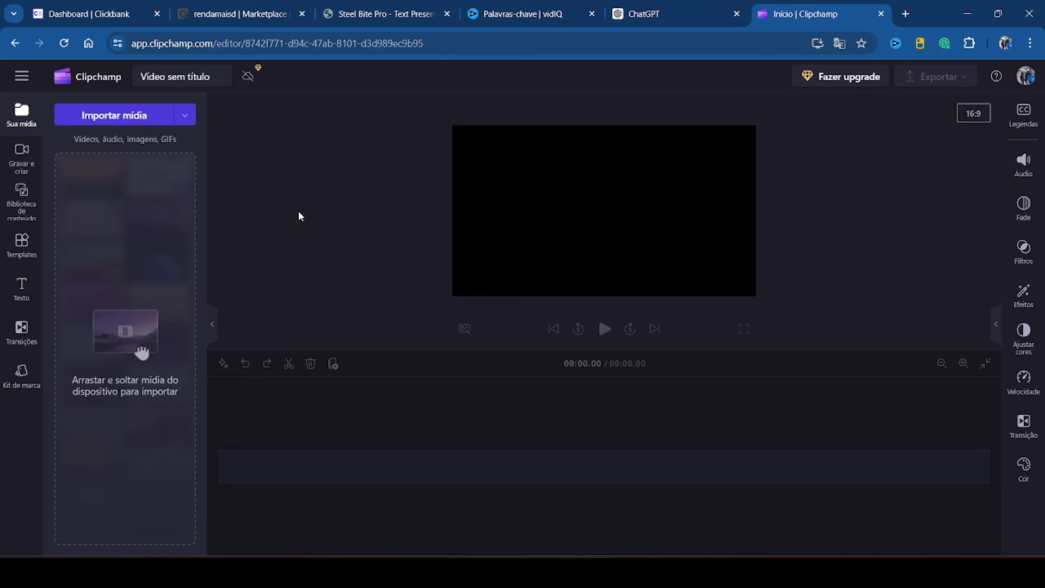
Step: Add a text-to-speech clip with the language Inglês (Estados Unidos) and keep the Ava Multilingual voice
left_click(21, 158)
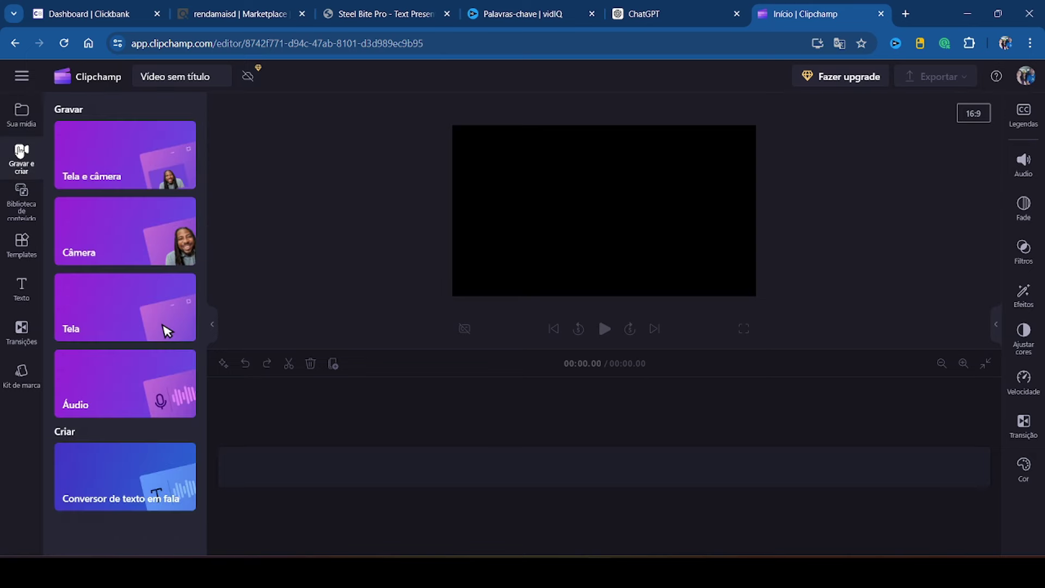
left_click(121, 490)
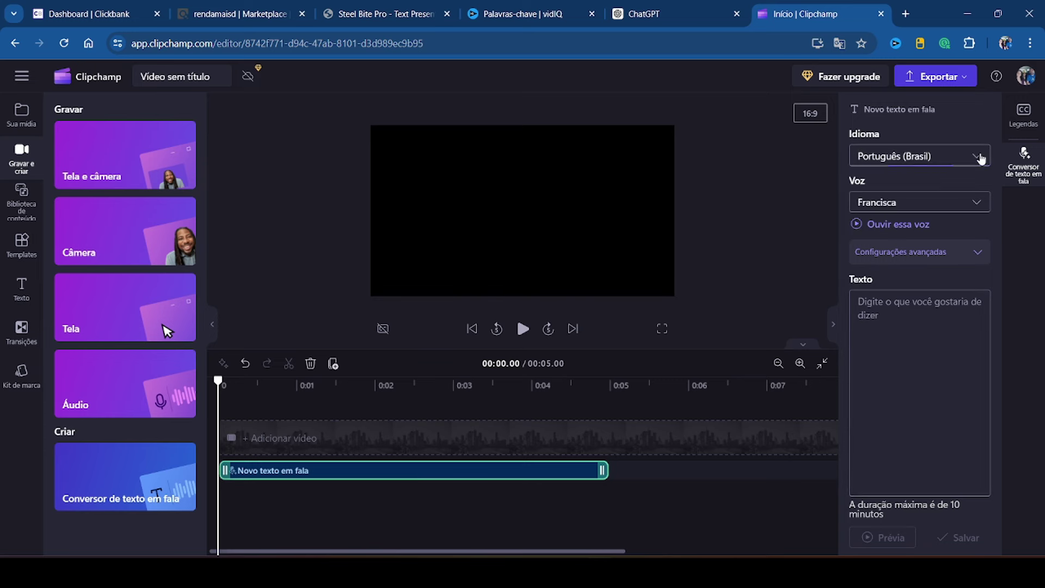
left_click(958, 157)
scroll(949, 215, "down", 3)
scroll(949, 216, "down", 2)
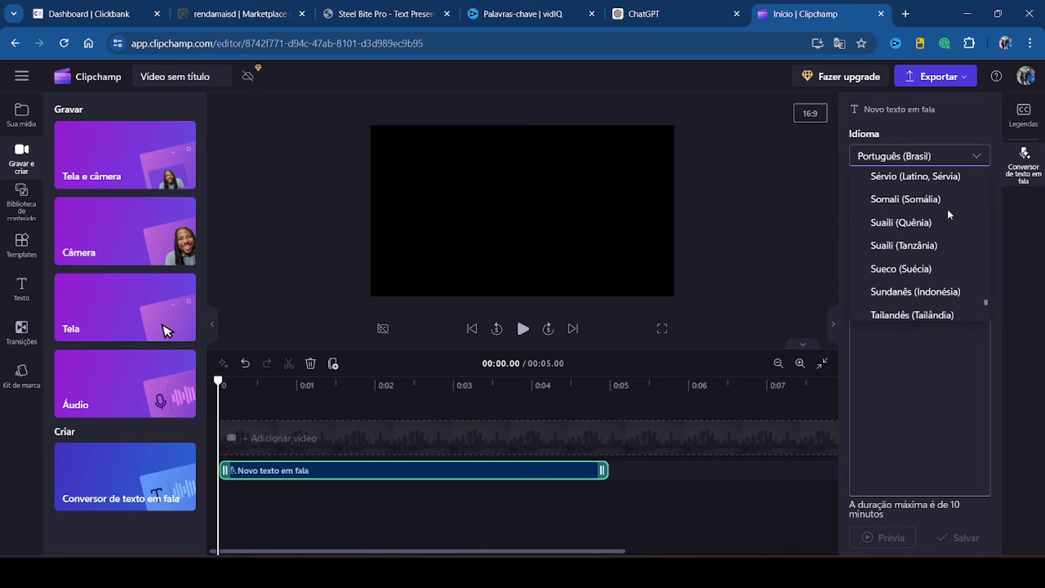
scroll(949, 215, "down", 1)
scroll(949, 215, "up", 5)
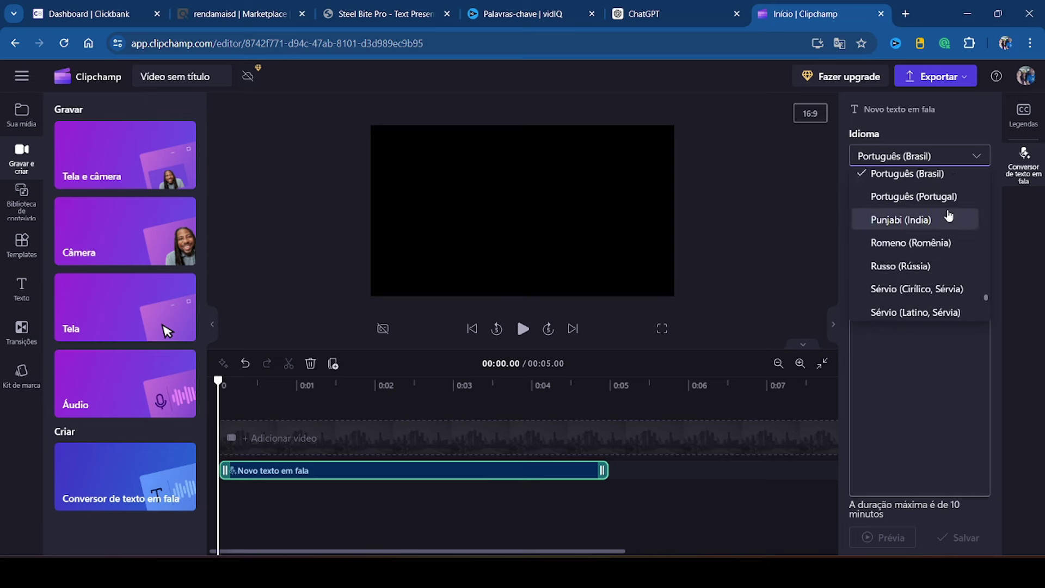
scroll(949, 215, "up", 5)
left_click(950, 224)
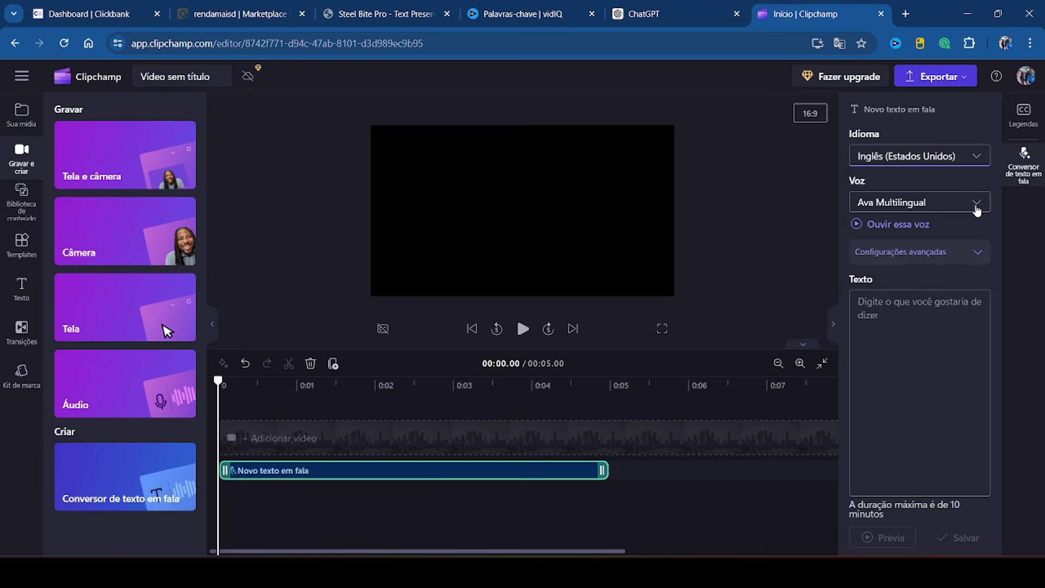
left_click(977, 206)
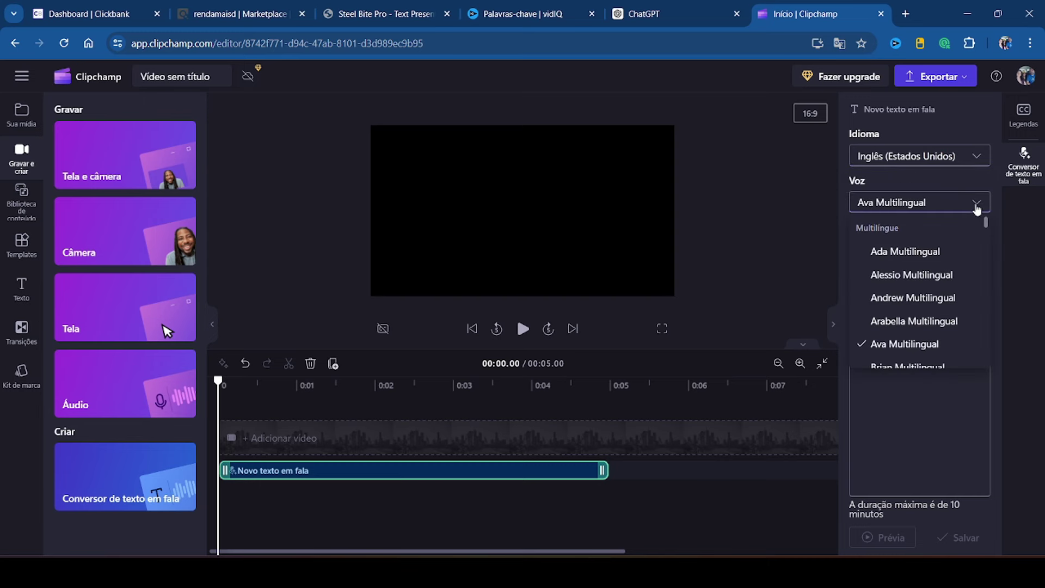
left_click(977, 206)
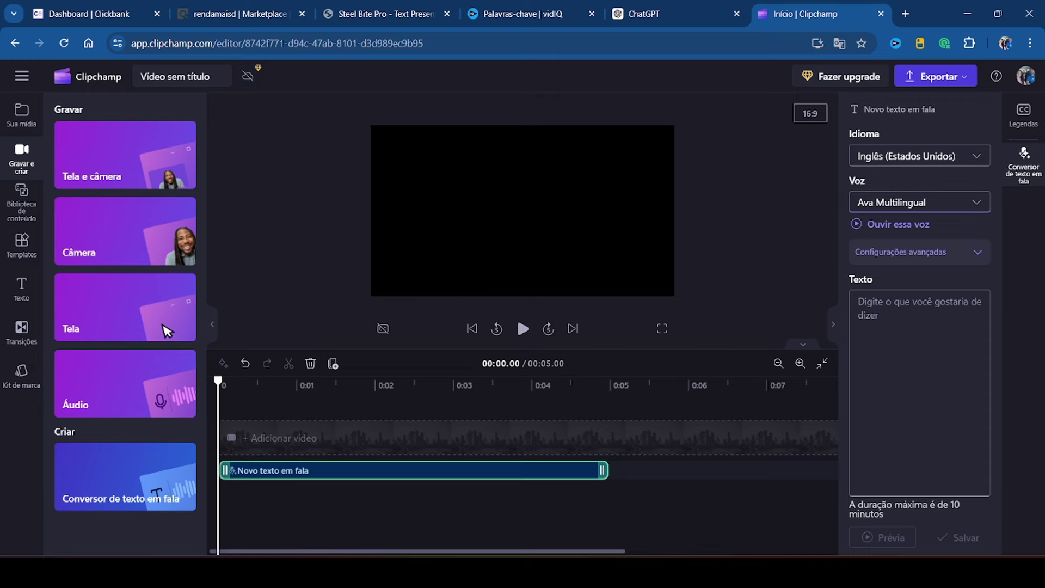
Step: Copy the entire English script from Notepad, paste it as the text-to-speech clip's text and save the clip
left_click(615, 503)
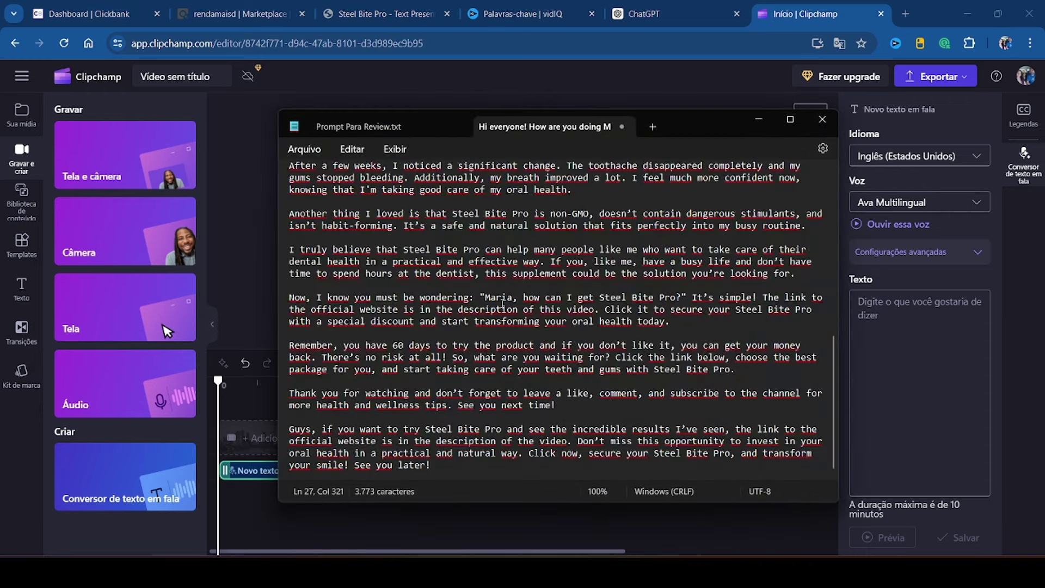
key("ctrl+a")
right_click(505, 230)
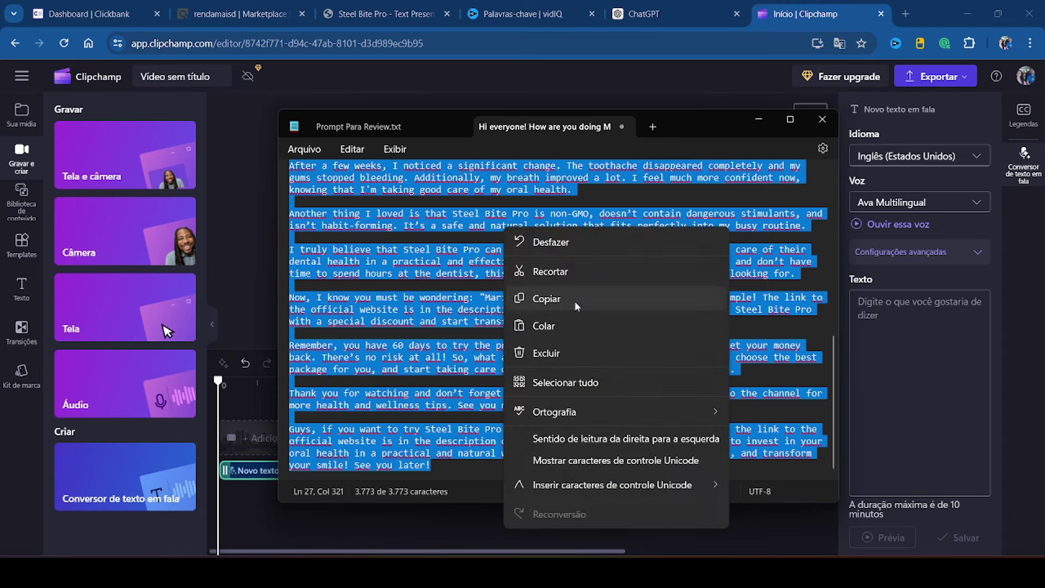
left_click(577, 304)
left_click(759, 119)
left_click(884, 352)
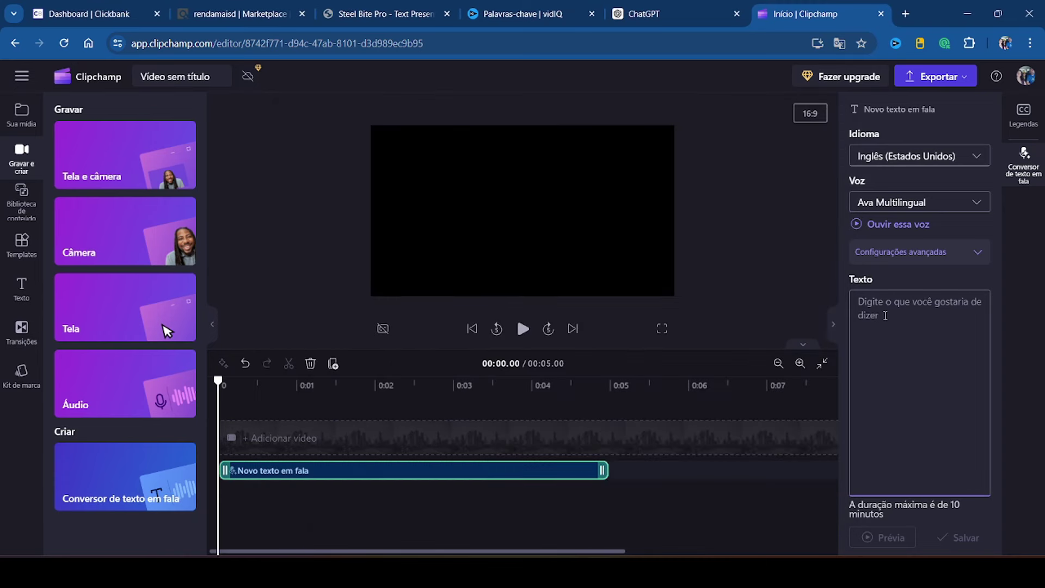
key("ctrl+v")
left_click(954, 545)
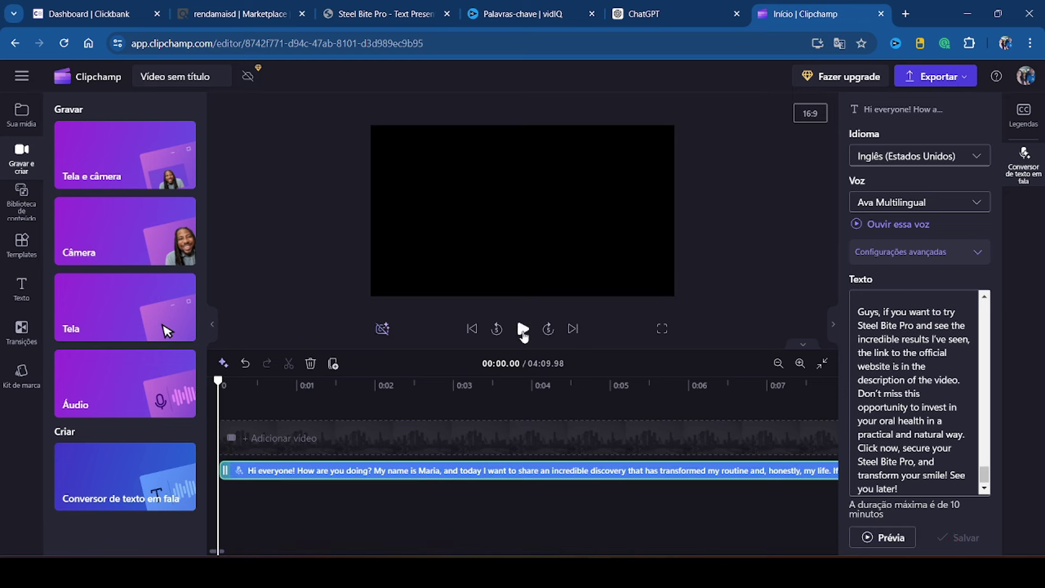
Step: Play the beginning of the generated narration and check the full length of its clip on the timeline
left_click(522, 329)
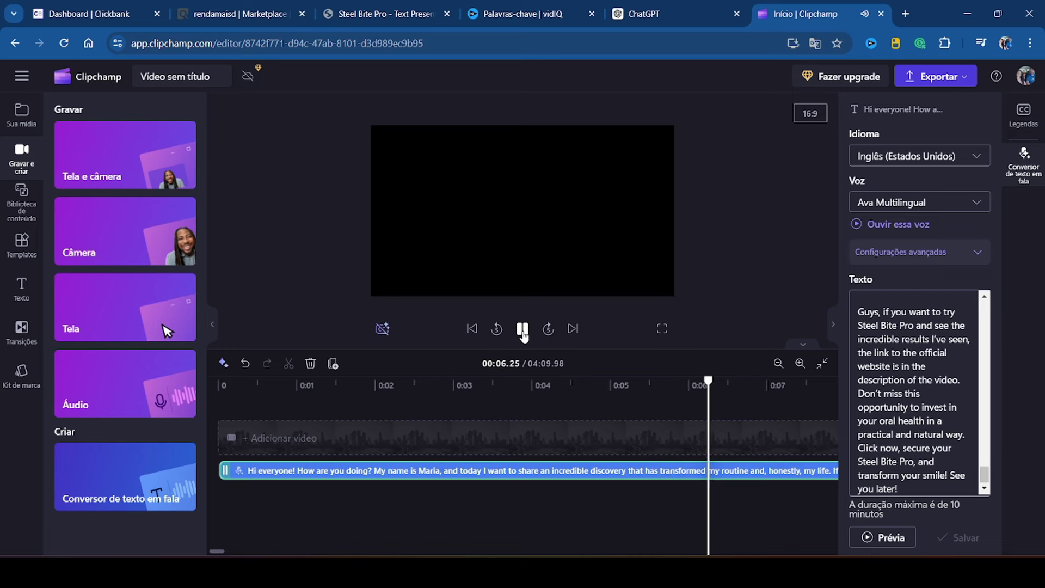
left_click(778, 364)
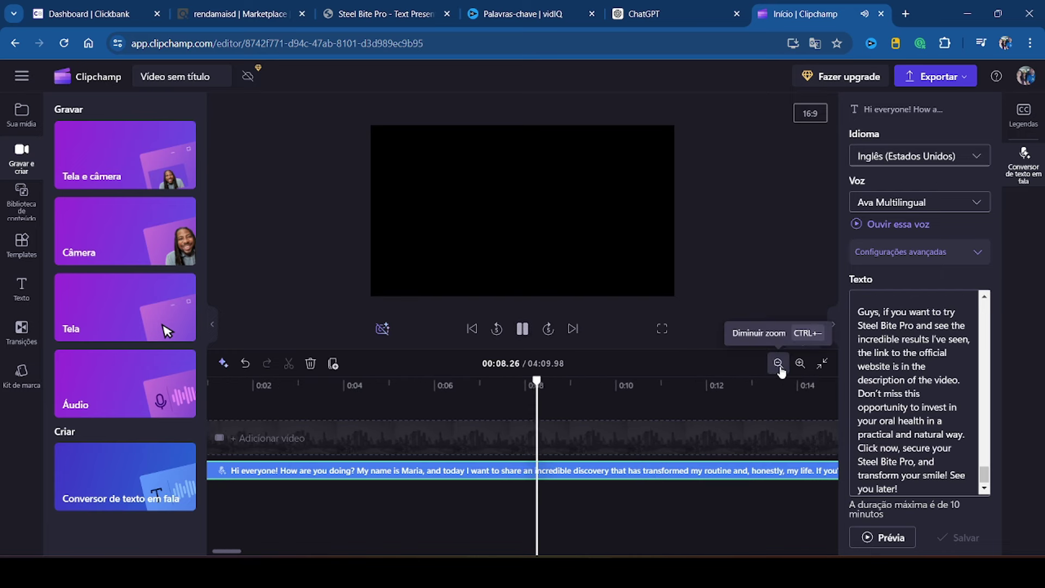
left_click(778, 364)
left_click(778, 364)
left_click(778, 364)
left_click(778, 364)
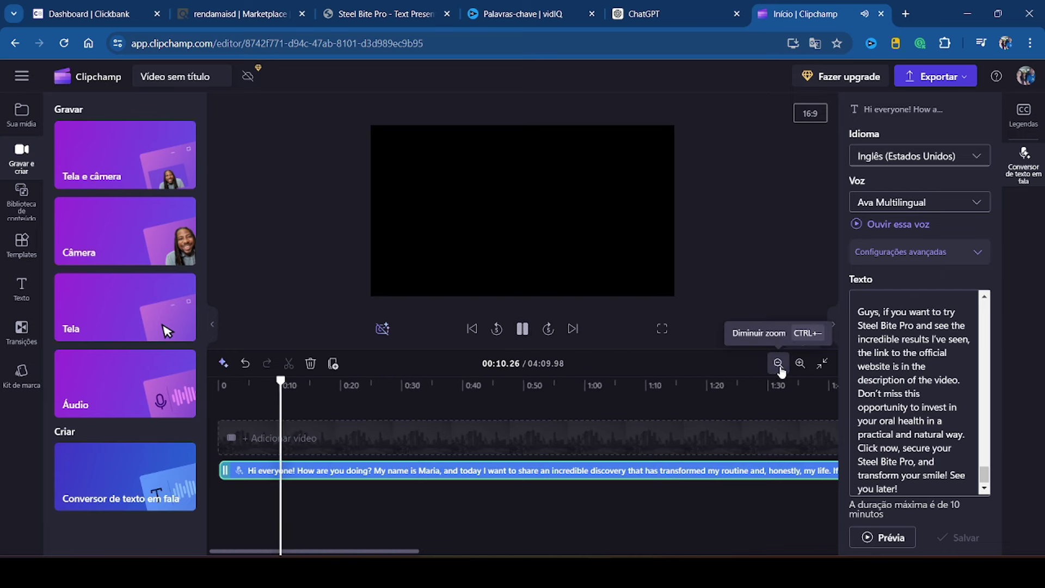
left_click(779, 364)
left_click(778, 363)
left_click(778, 363)
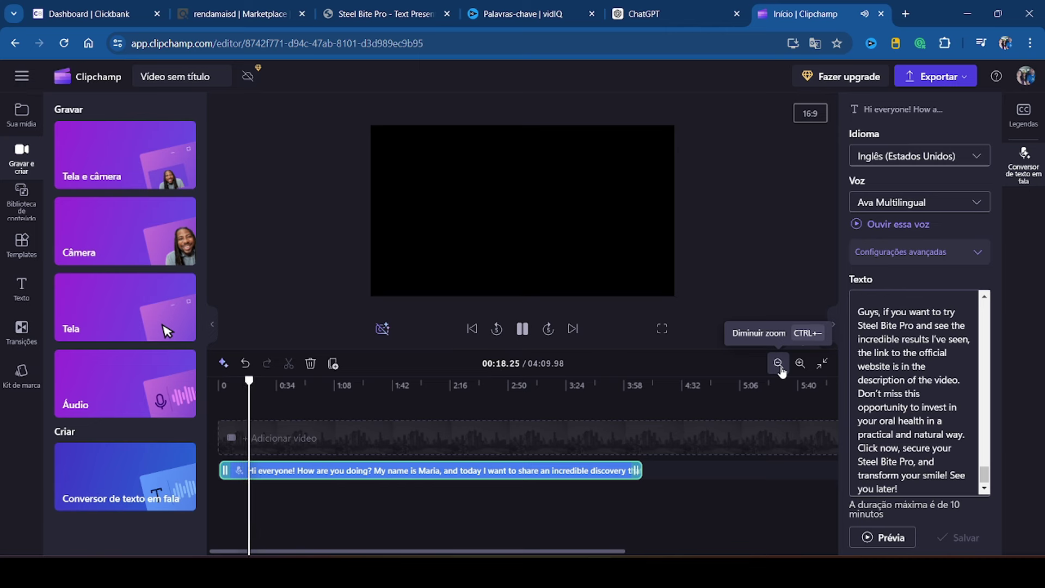
left_click(524, 330)
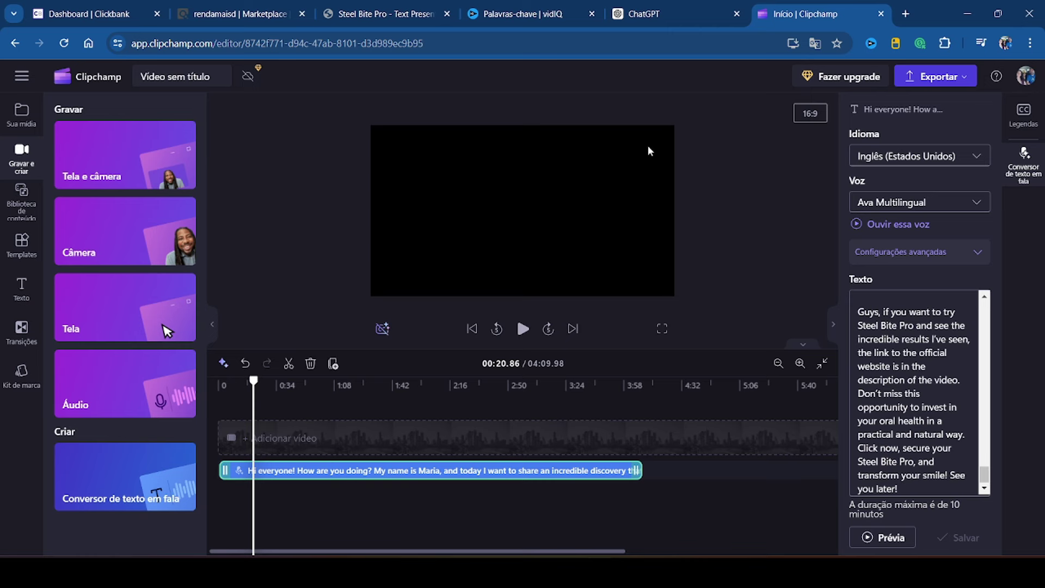
Step: Export the narration video at 480p quality
left_click(936, 76)
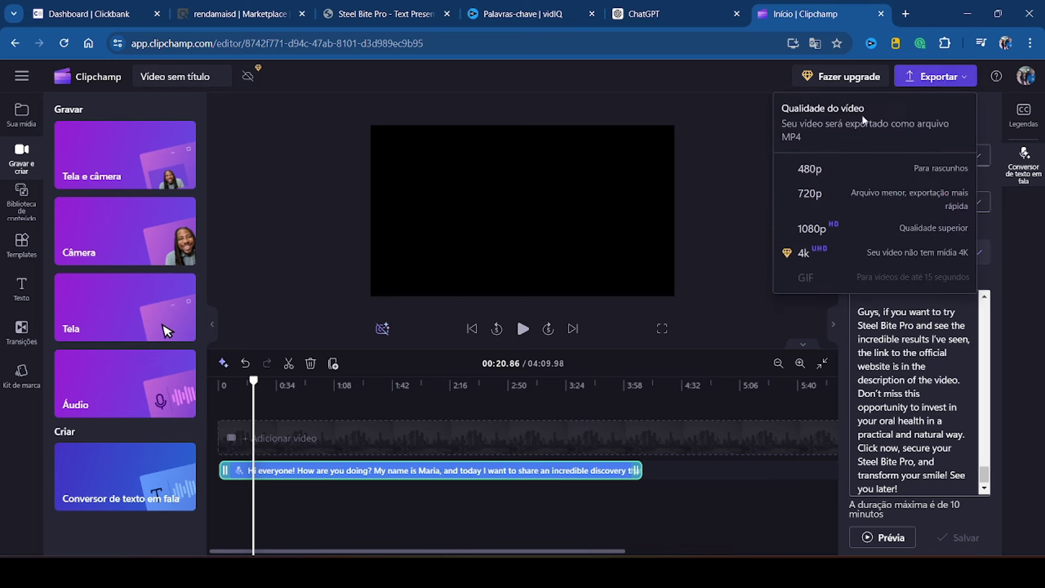
left_click(812, 171)
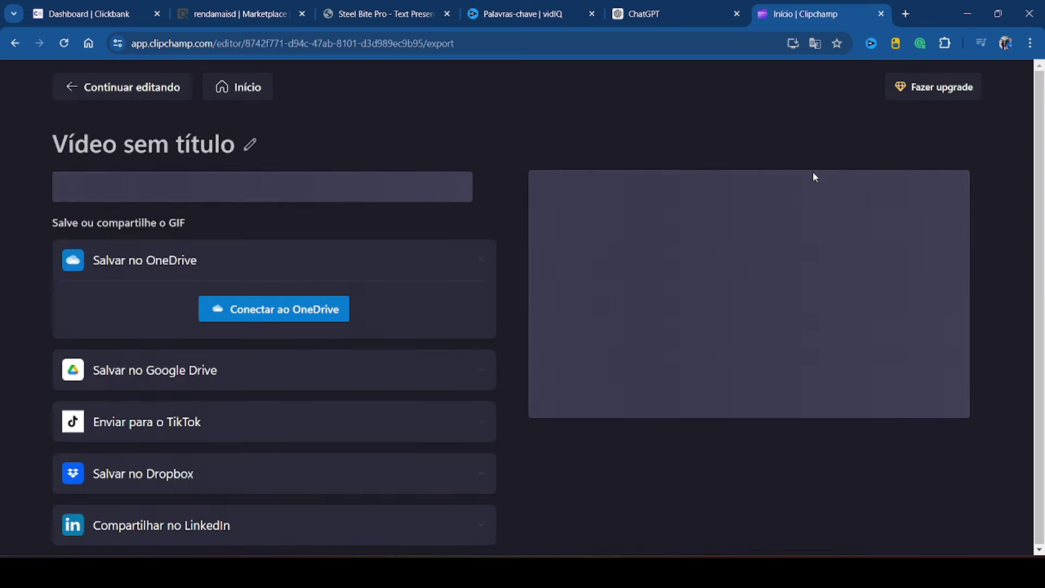
Step: Search Google for "capcut download pc" in a new browser tab
left_click(906, 14)
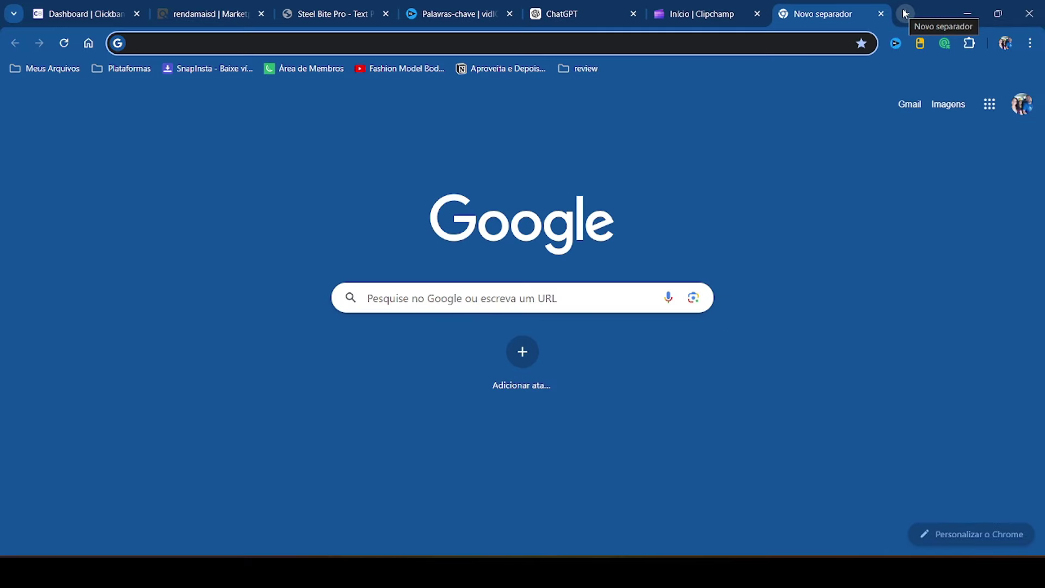
type("cap")
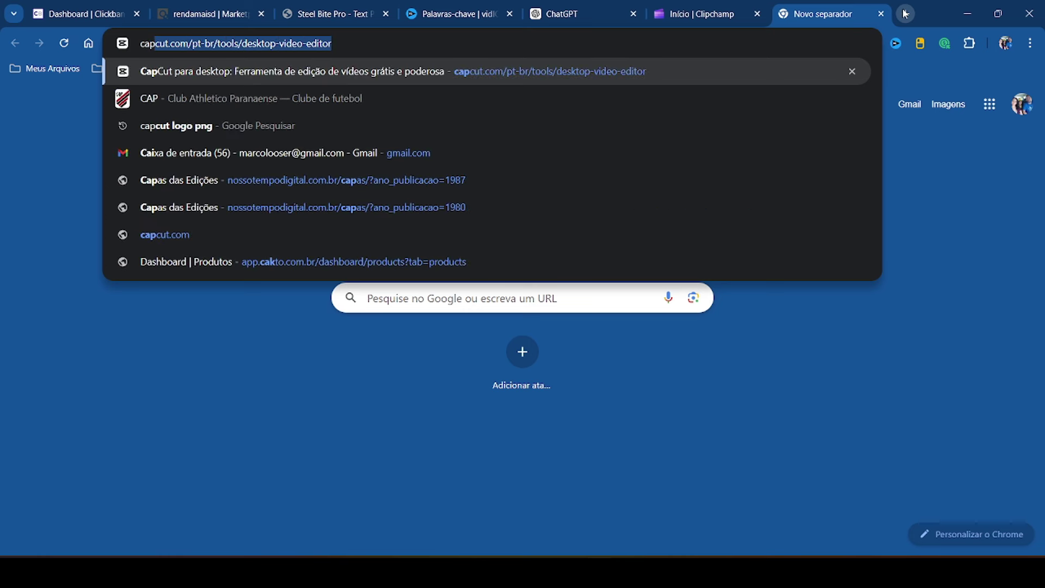
type("cut")
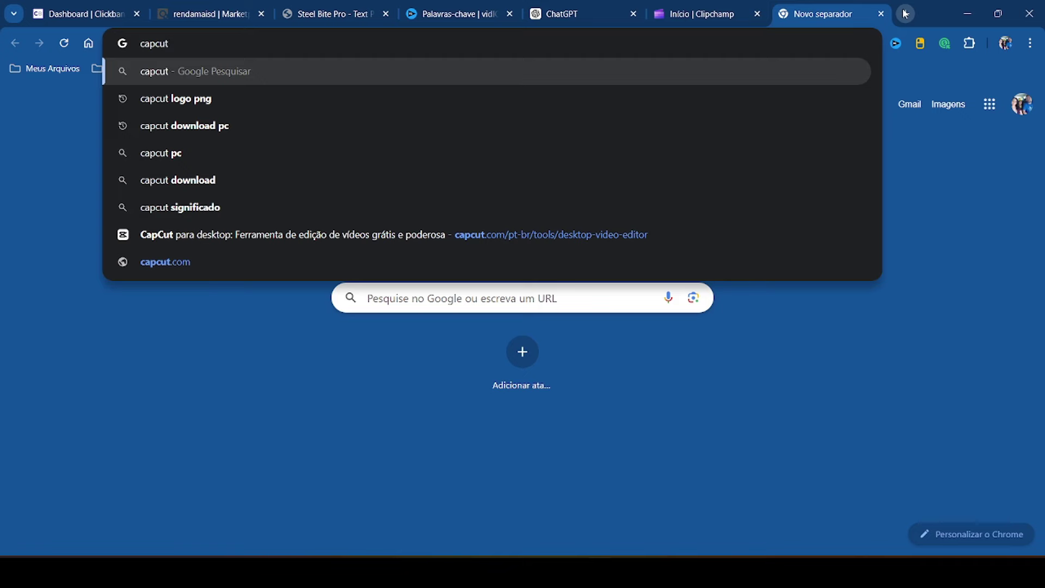
key("Down")
key("Down")
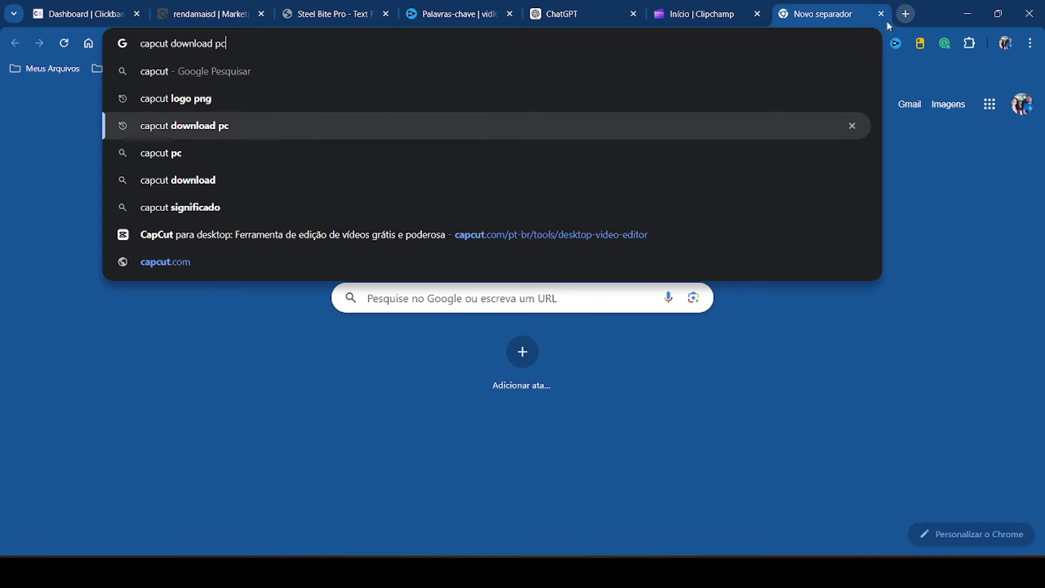
left_click(182, 130)
left_click(335, 449)
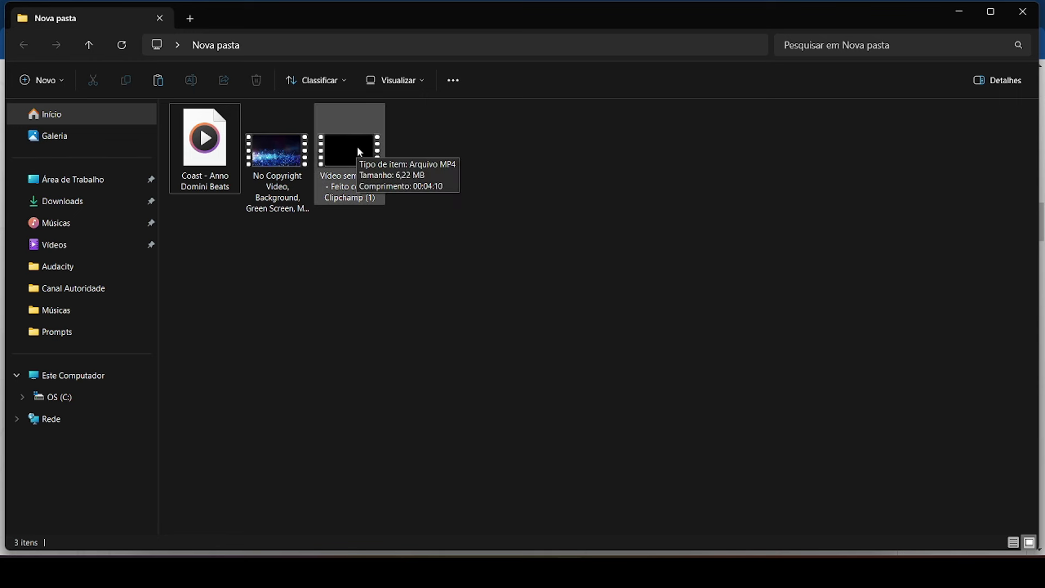
Step: Preview the No Copyright background video in Nova pasta and examine the Coast music file beside it
double_click(274, 156)
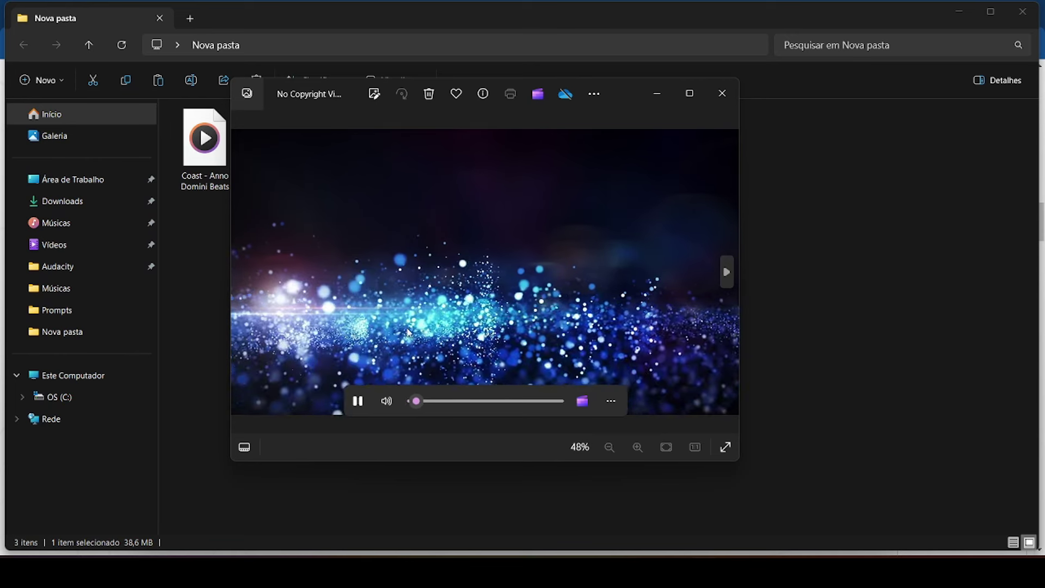
left_click(722, 97)
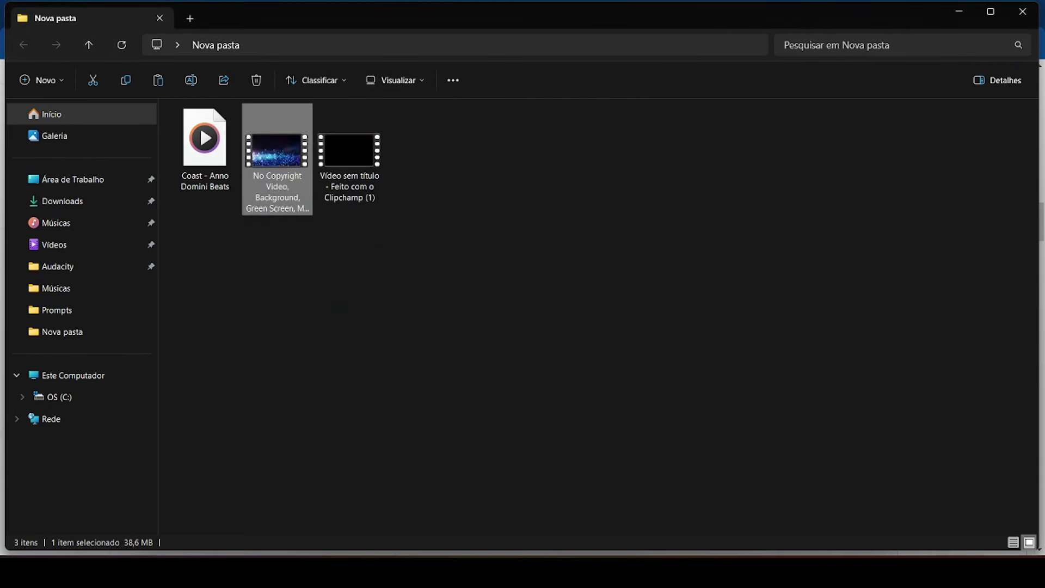
left_click(590, 225)
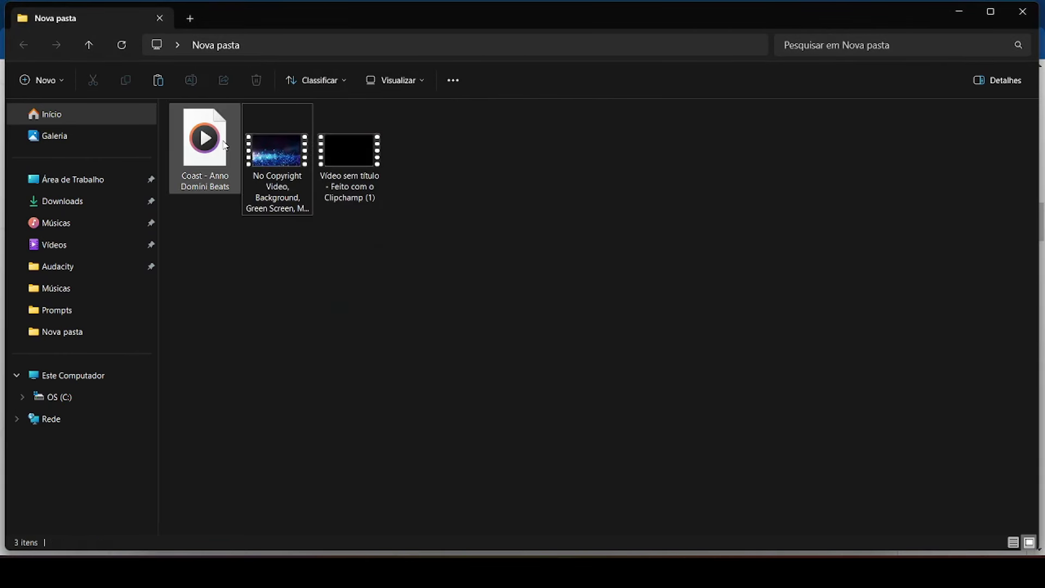
mouse_move(225, 145)
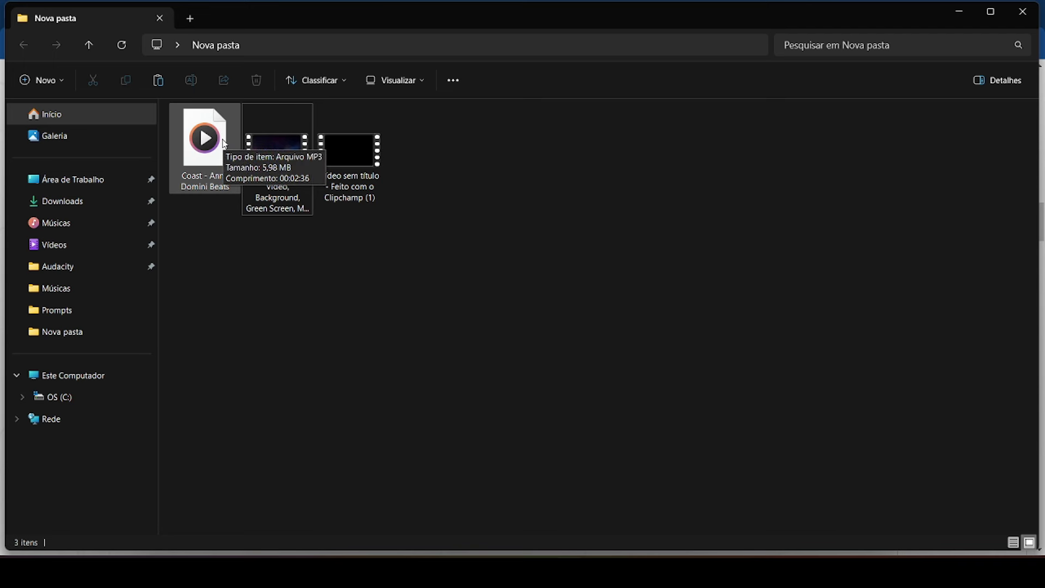
left_click(225, 145)
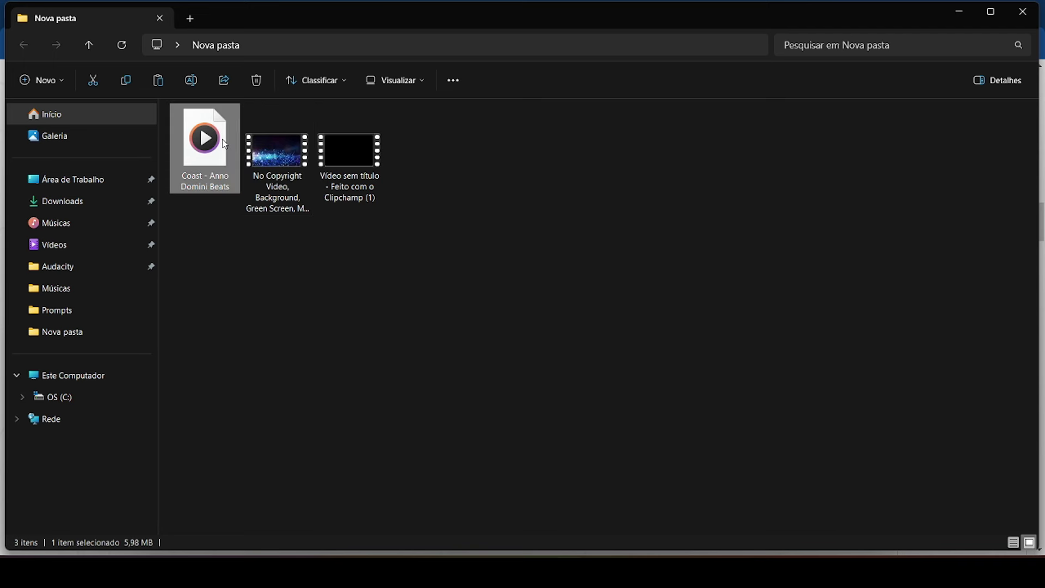
left_click(678, 235)
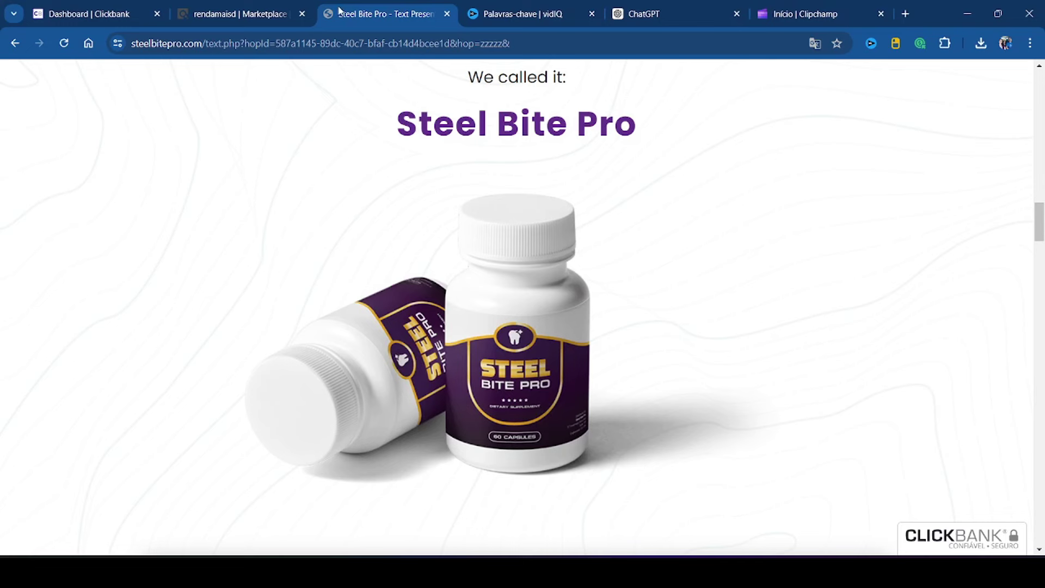
Step: Save the bottle image from the Steel Bite Pro sales page as the PNG file sbp-concept-min in Downloads
right_click(505, 342)
right_click(513, 295)
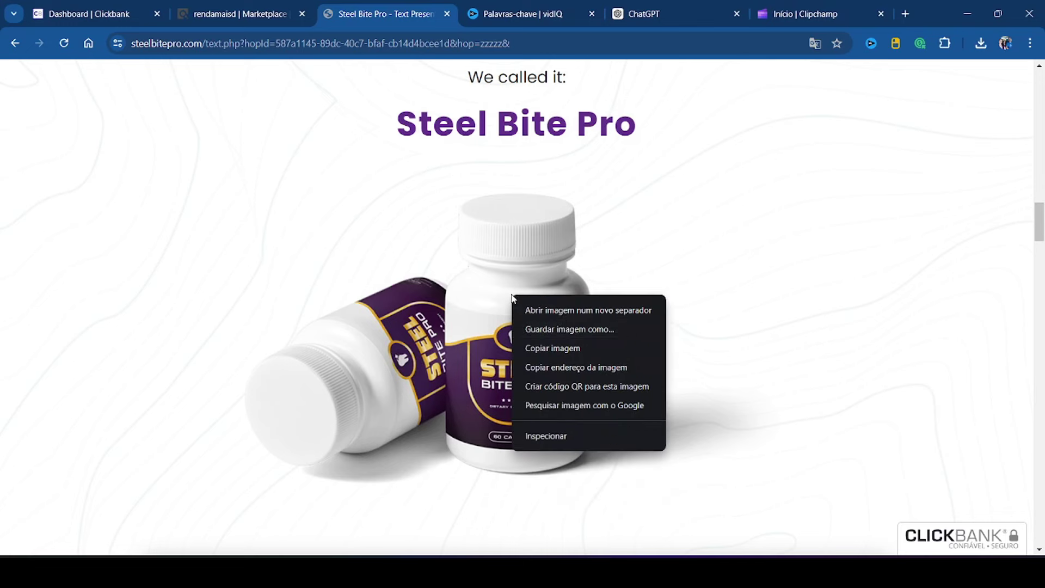
left_click(575, 333)
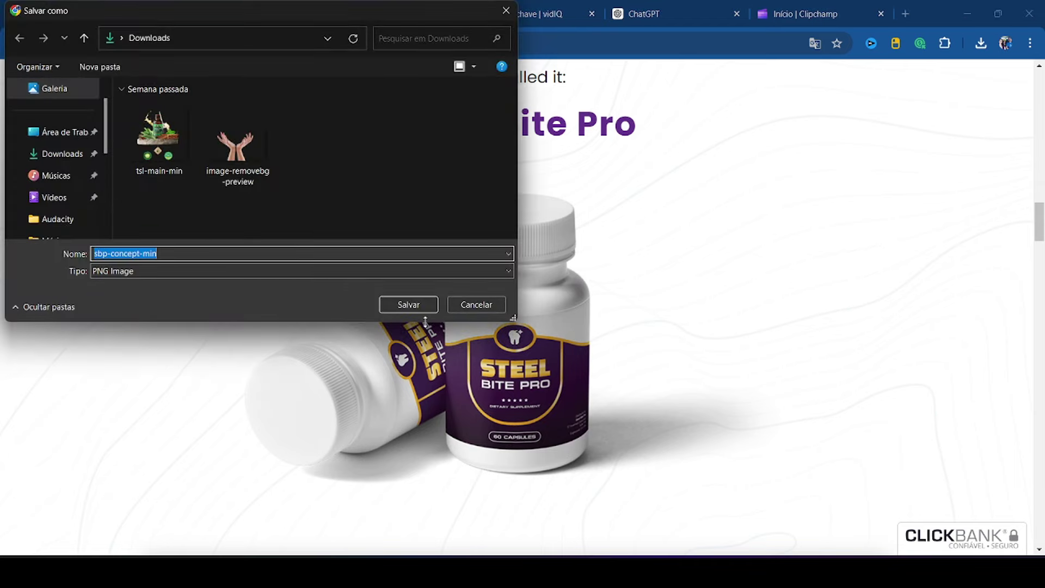
left_click(424, 308)
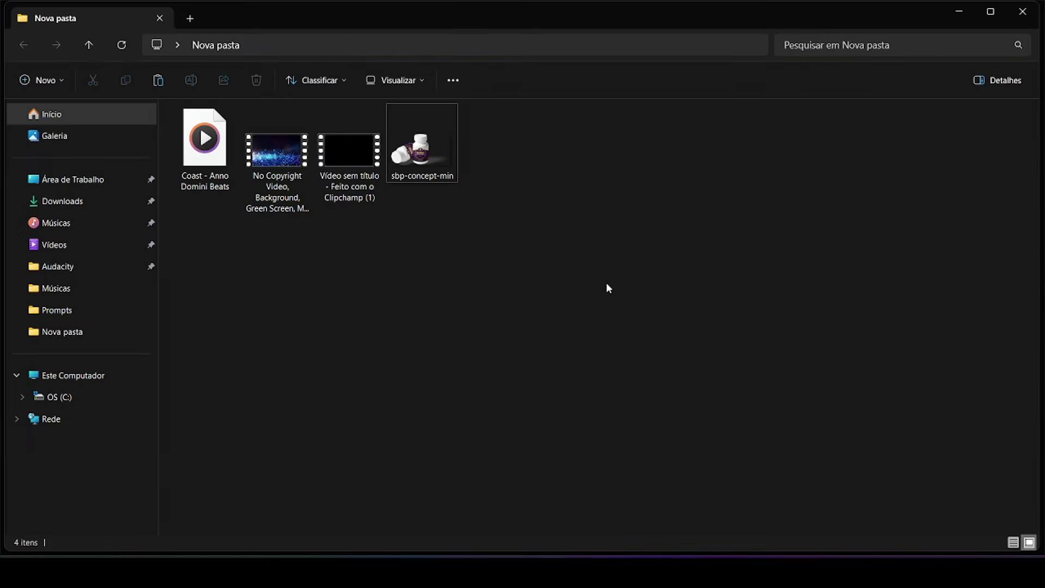
Step: Import the four Nova pasta files into CapCut project 0624 and add the Clipchamp narration video to the start of the timeline
left_click_drag(606, 284, 751, 404)
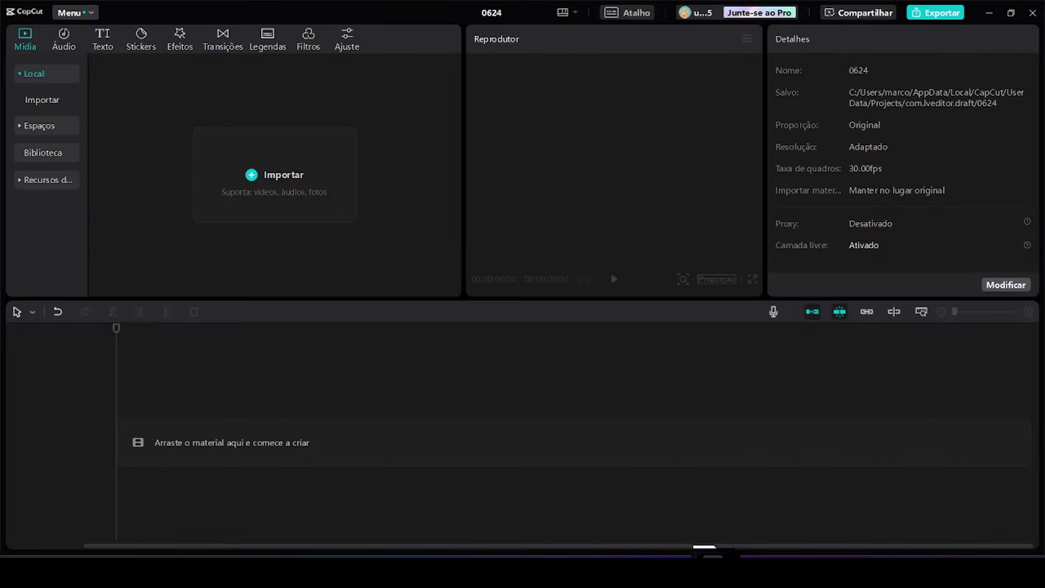
left_click_drag(751, 404, 117, 442)
left_click(327, 244)
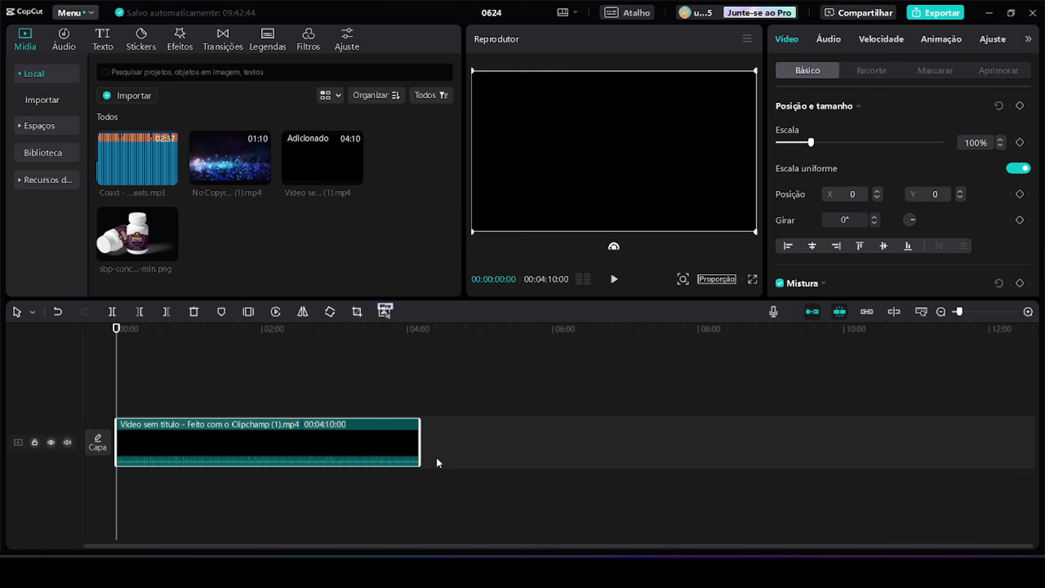
Step: Extract the audio from the Clipchamp narration clip and delete its black video clip
right_click(286, 445)
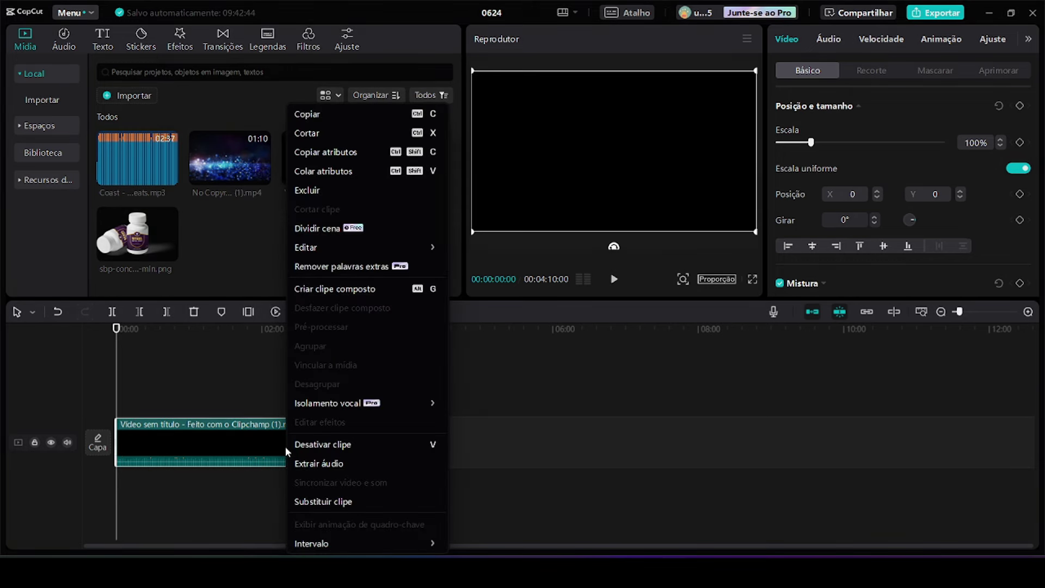
left_click(344, 465)
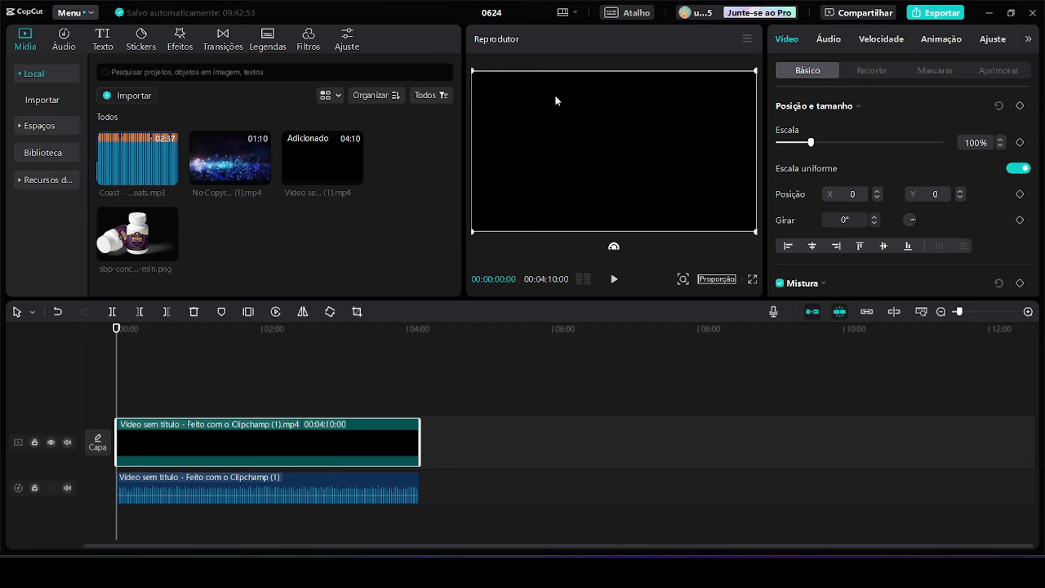
left_click(193, 312)
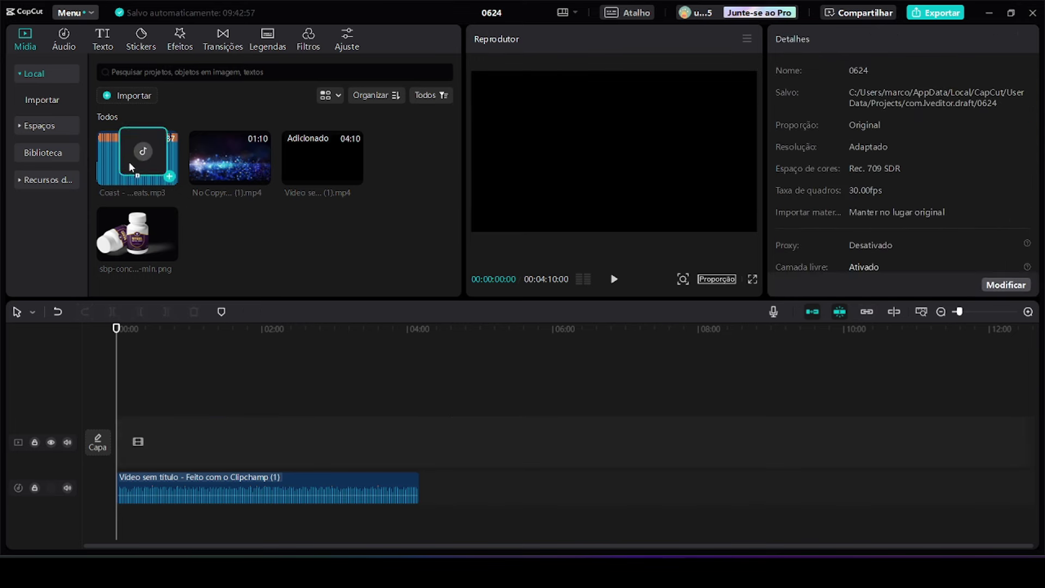
Step: Add the Coast music beneath the narration, lower its volume to -30.3 dB and play the mix
left_click_drag(129, 161, 113, 521)
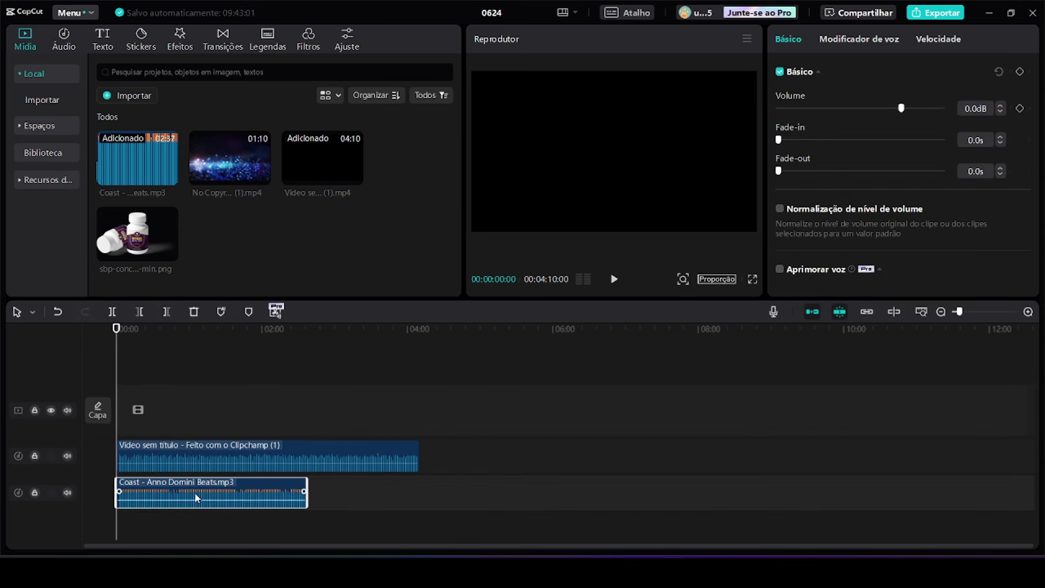
left_click(848, 109)
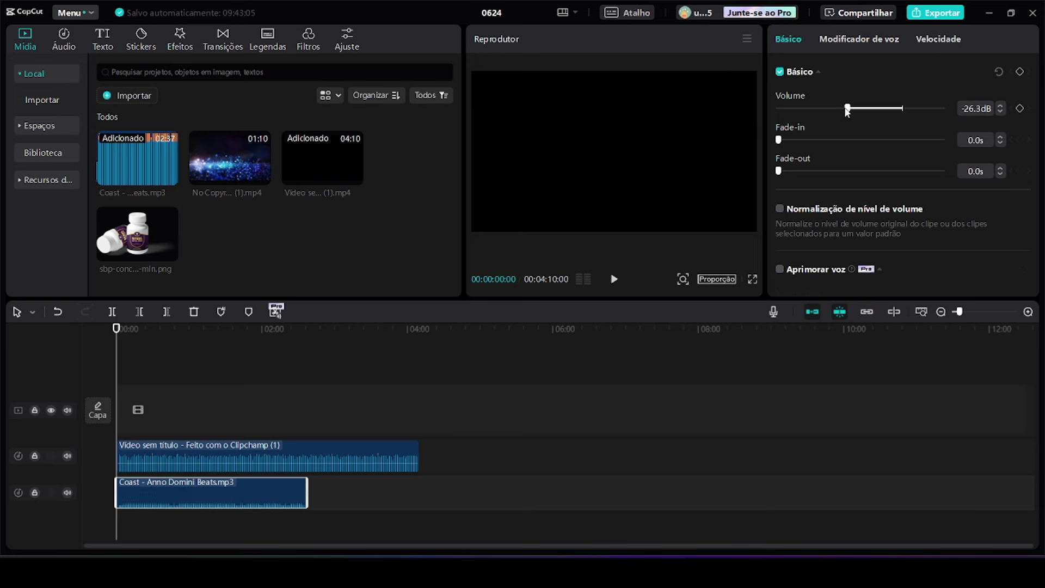
left_click_drag(847, 110, 839, 112)
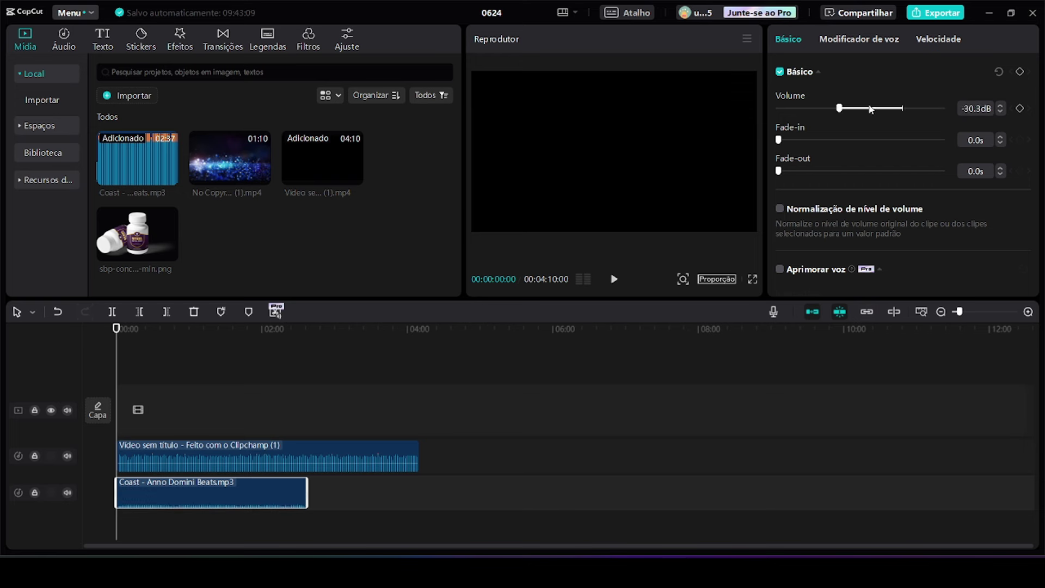
left_click(613, 280)
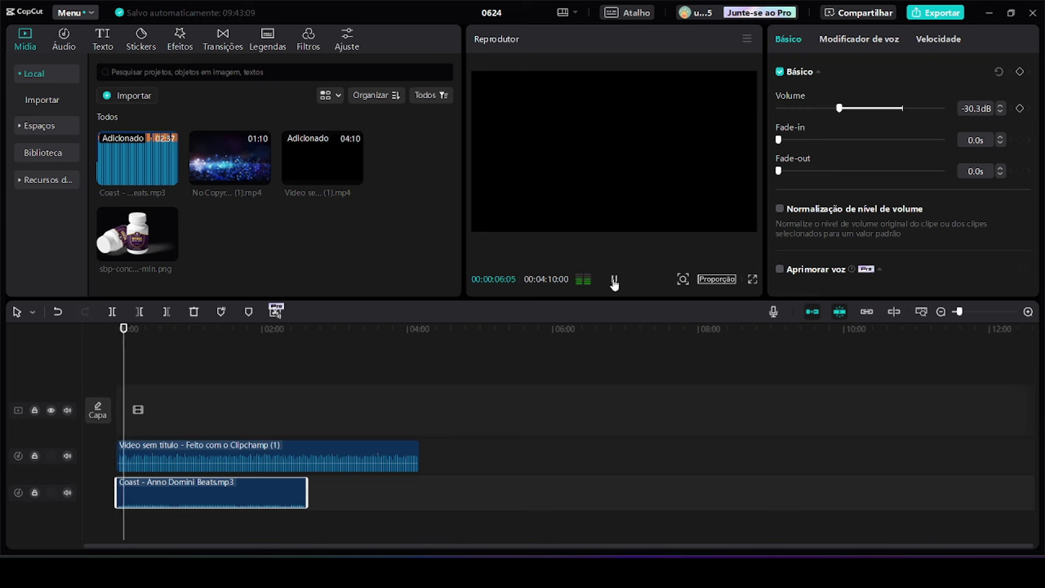
left_click(615, 283)
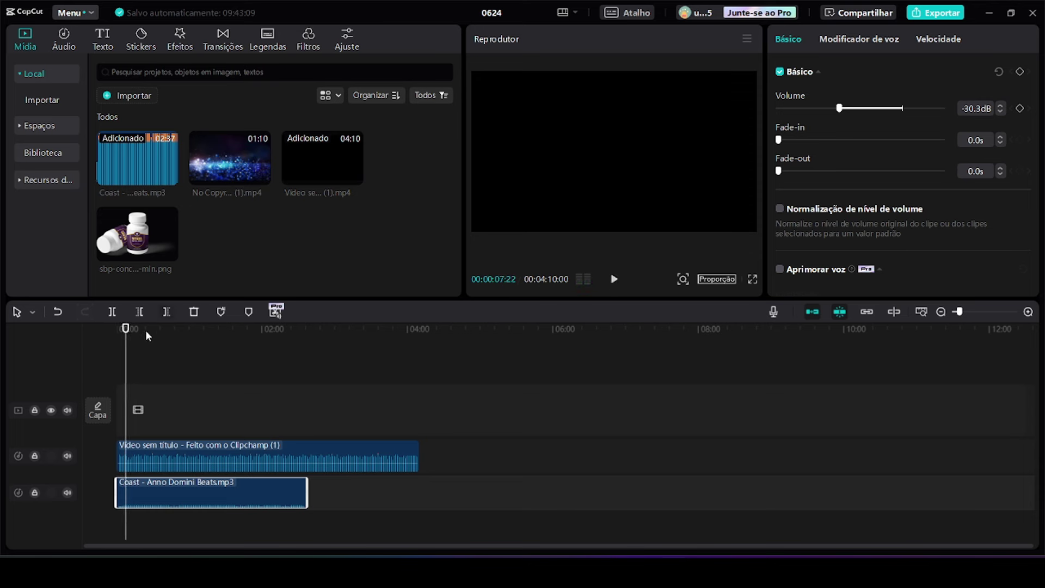
Step: Trim off the end of the Coast music clip after 00:02:31:13
left_click_drag(144, 337, 305, 374)
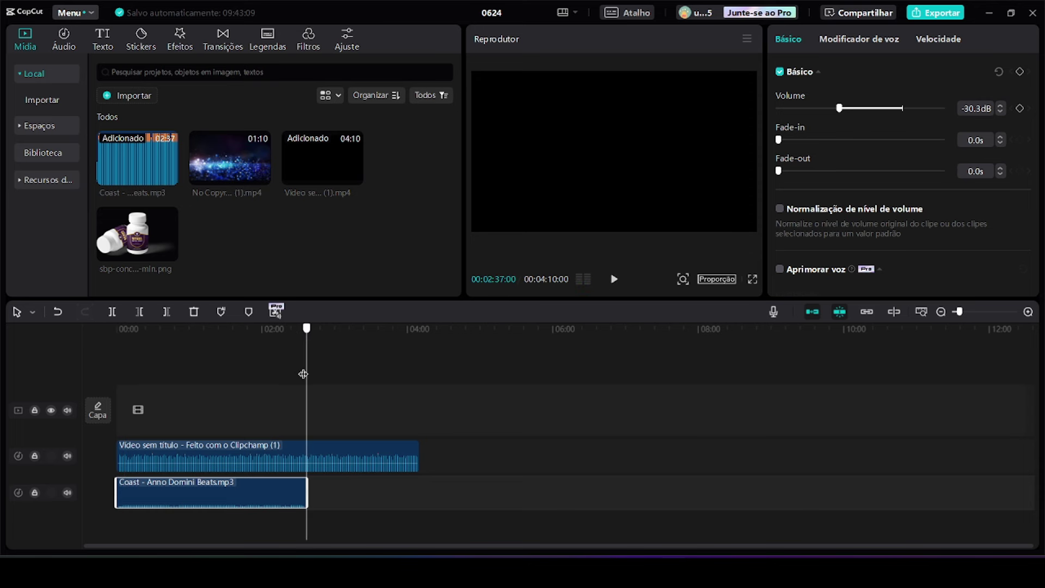
left_click(986, 312)
scroll(476, 427, "up", 5)
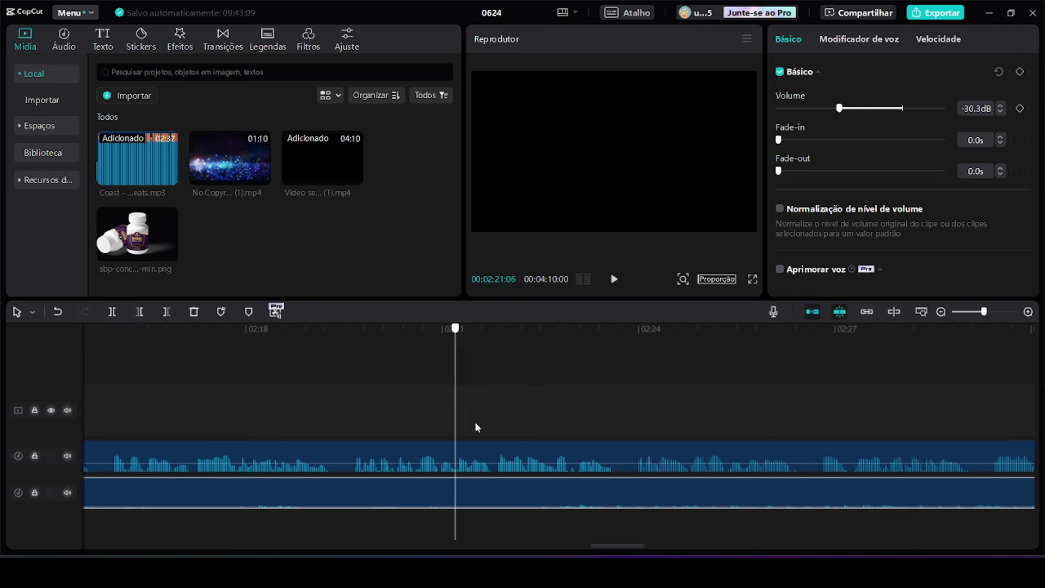
left_click(707, 457)
left_click_drag(707, 458, 657, 507)
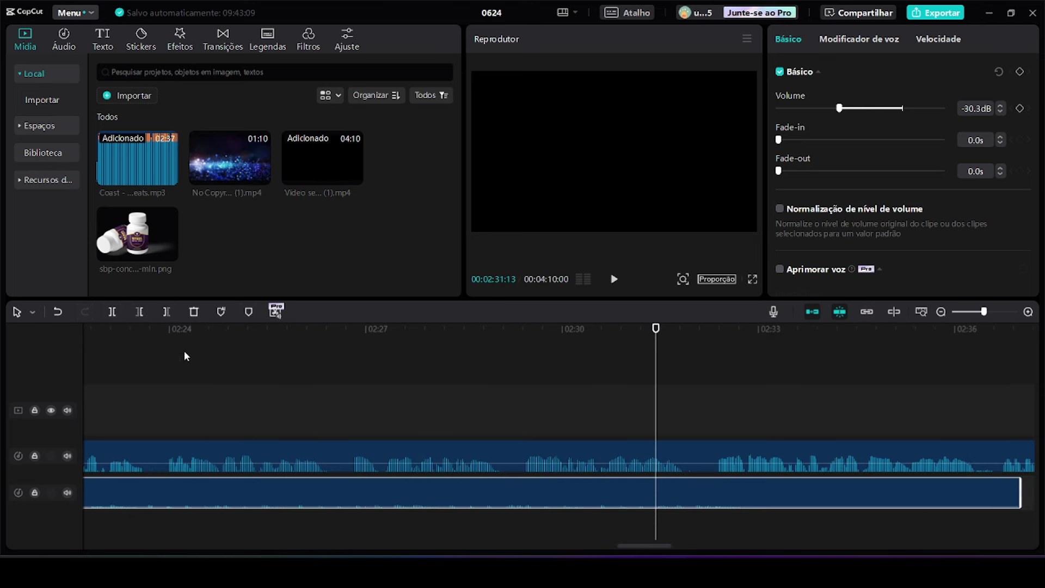
left_click(167, 312)
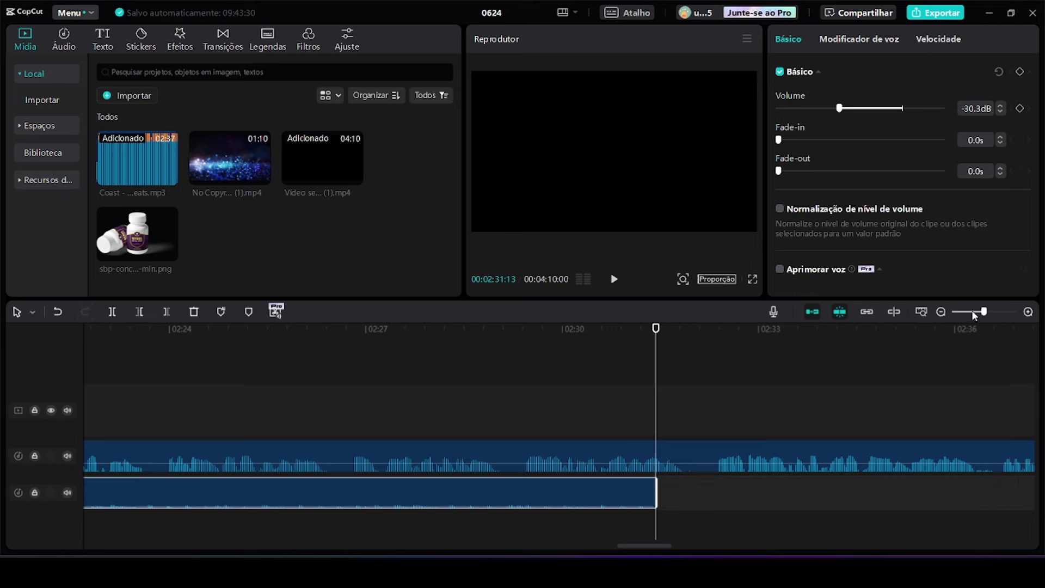
left_click_drag(974, 315, 964, 315)
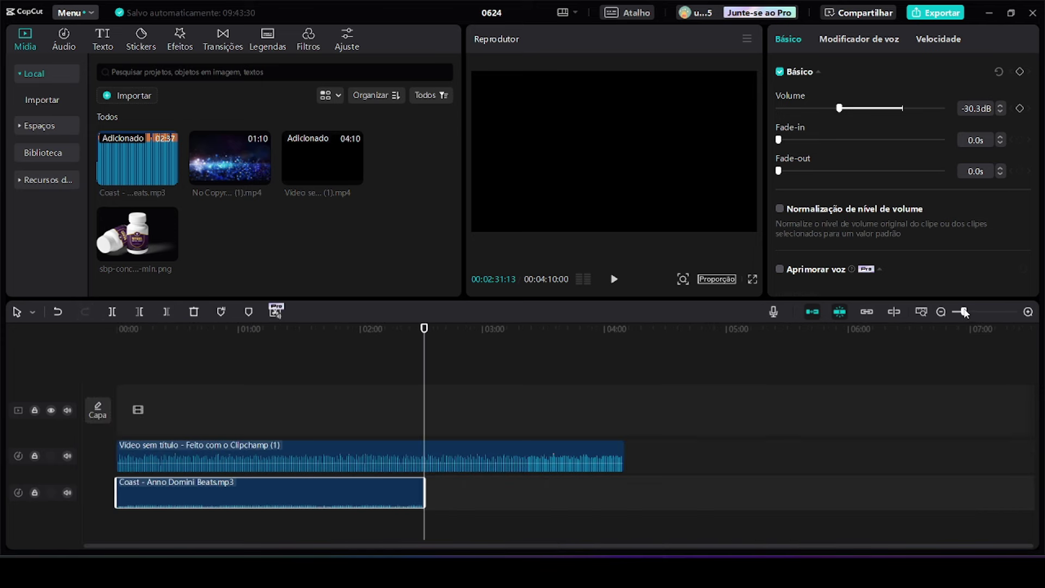
Step: Paste a copy of the Coast clip directly after the first, trim it to the narration's end and play the transition
right_click(337, 490)
left_click(368, 294)
key("ctrl+v")
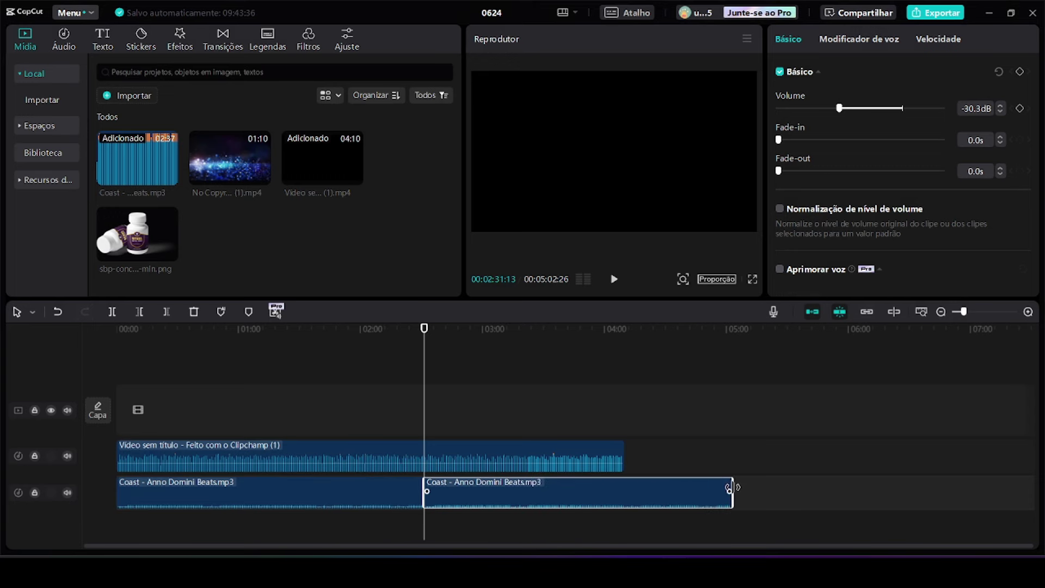
left_click_drag(729, 488, 625, 488)
key("space")
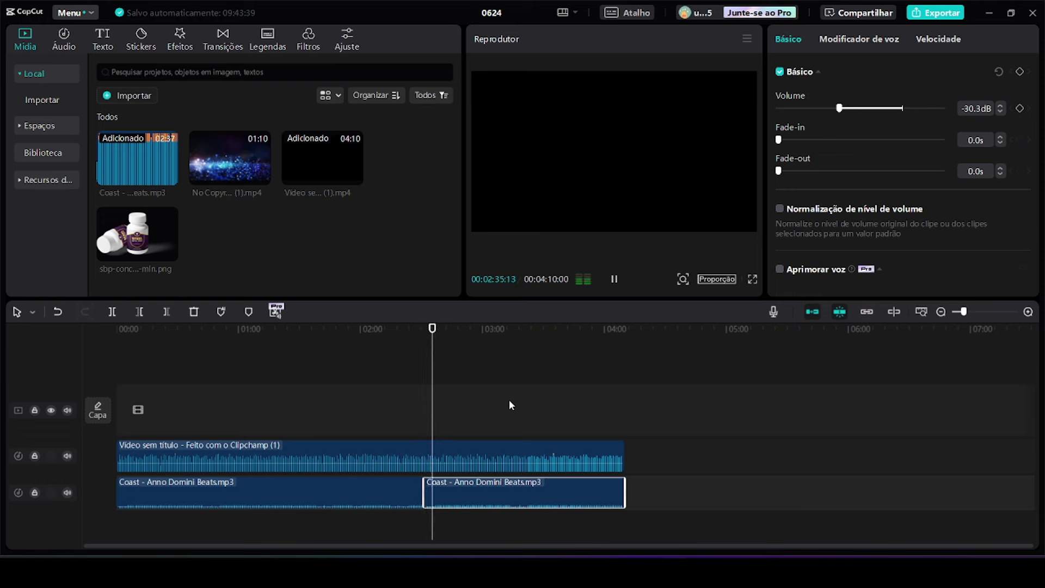
key("space")
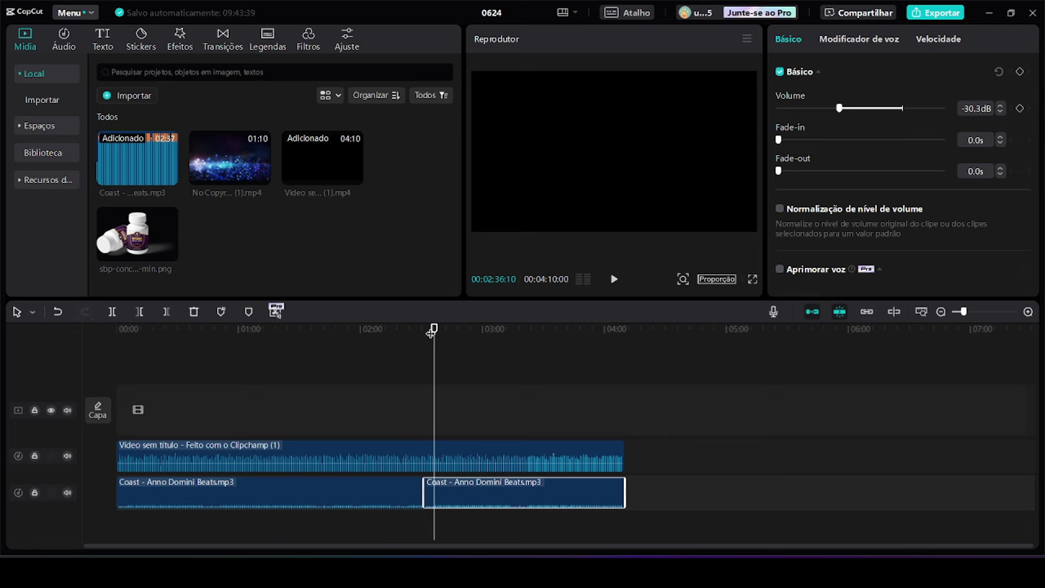
Step: Place the No Copyright background video at the start of the main track and paste a copy directly after it
left_click_drag(433, 329, 3, 353)
left_click_drag(214, 178, 113, 411)
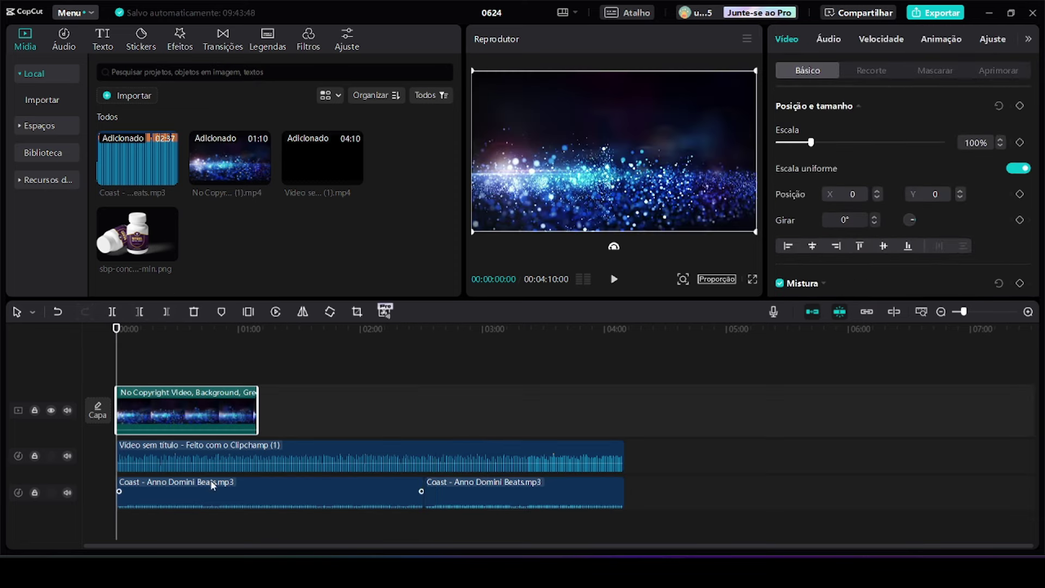
right_click(186, 412)
left_click(228, 110)
left_click_drag(116, 338, 259, 363)
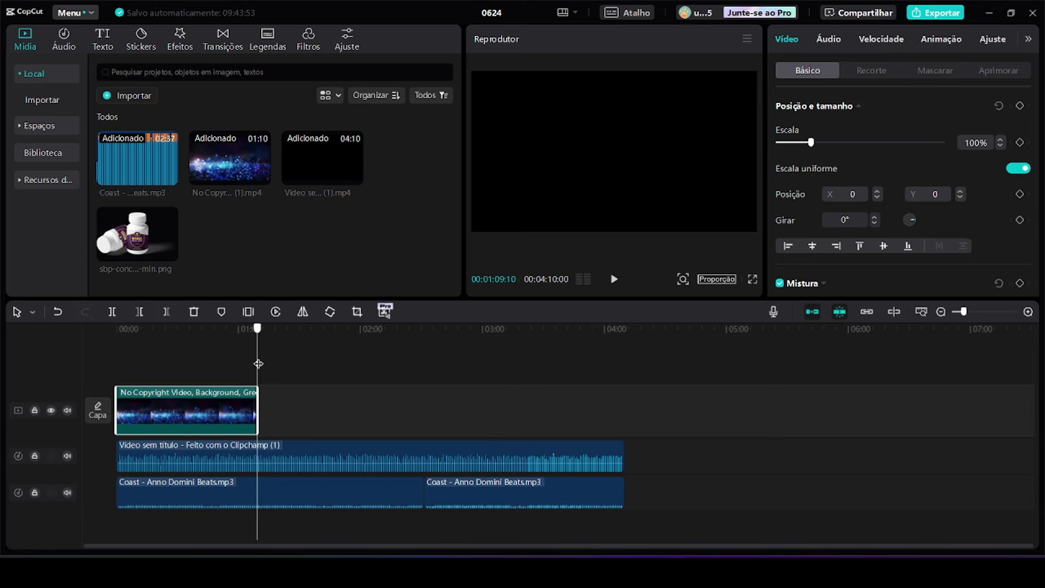
key("ctrl+v")
mouse_move(322, 404)
left_mouse_down()
mouse_move(339, 446)
mouse_move(322, 411)
left_mouse_up()
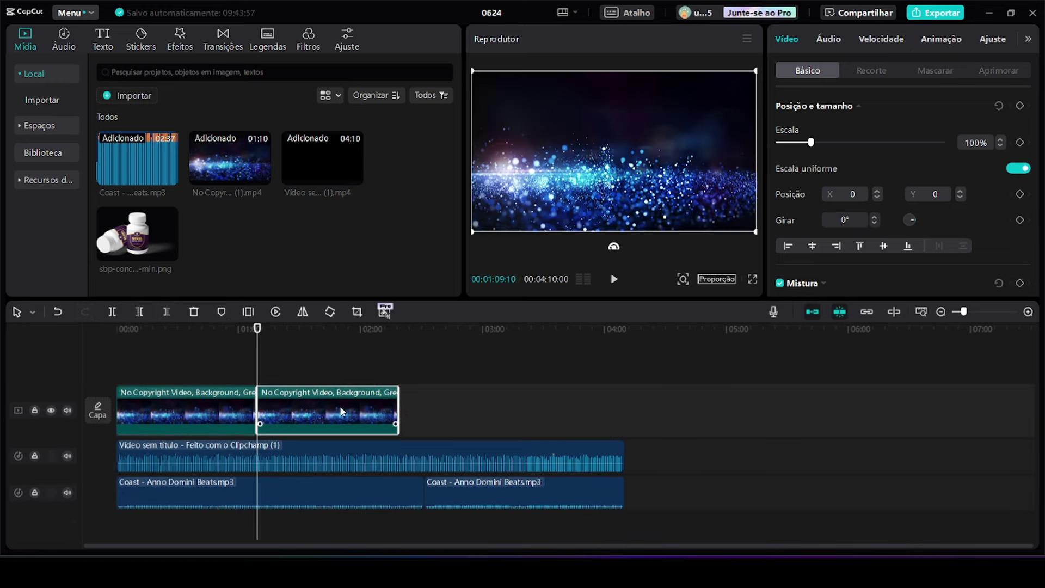
Step: Duplicate both background clips behind the existing pair on the main track and trim the last one to the narration's end at 04:10
left_click_drag(403, 396, 196, 415)
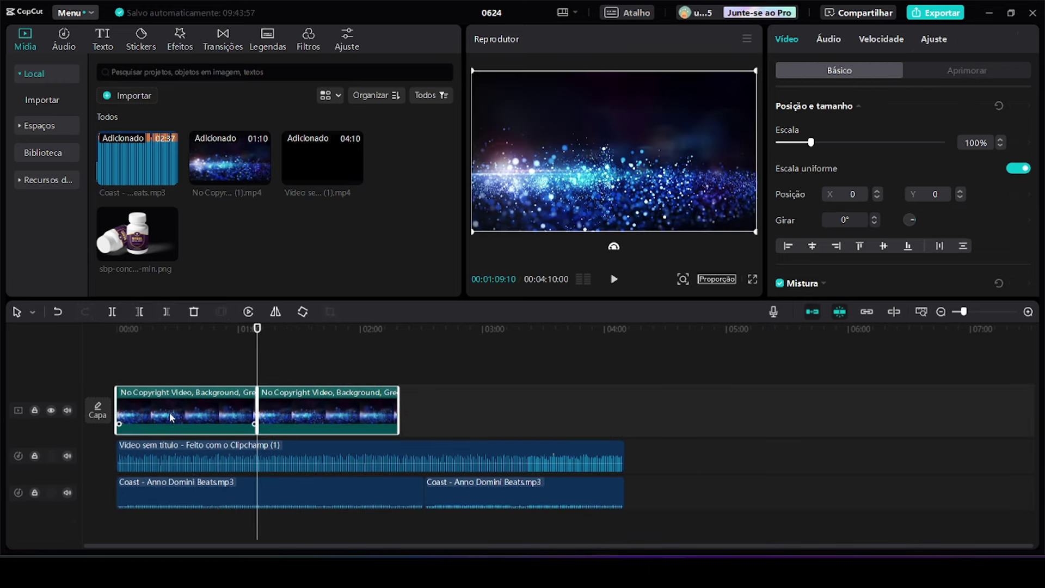
right_click(196, 415)
left_click(214, 121)
left_click_drag(256, 339, 398, 339)
key("ctrl+v")
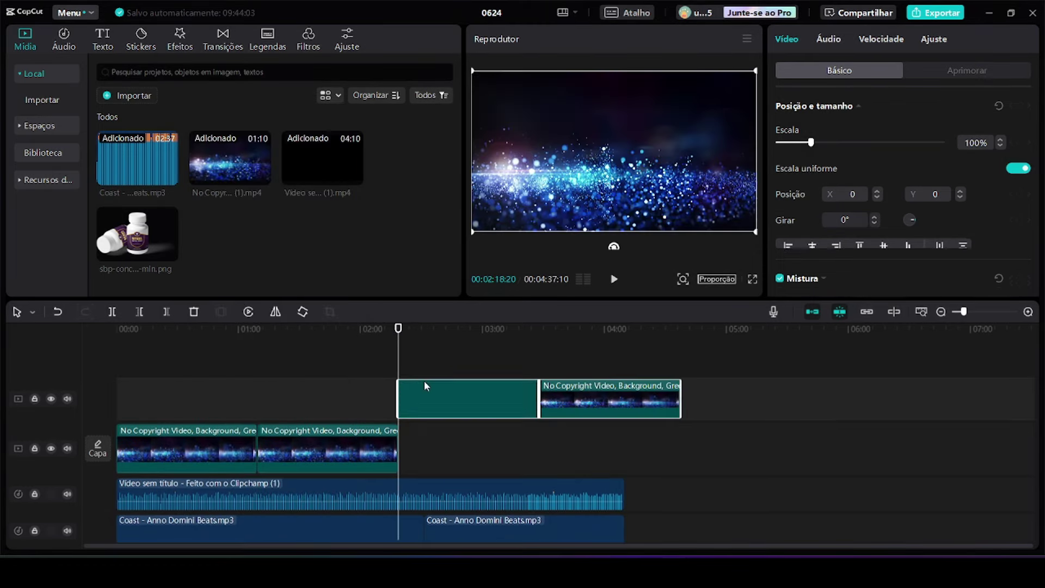
left_click_drag(482, 413, 504, 445)
left_click(612, 406)
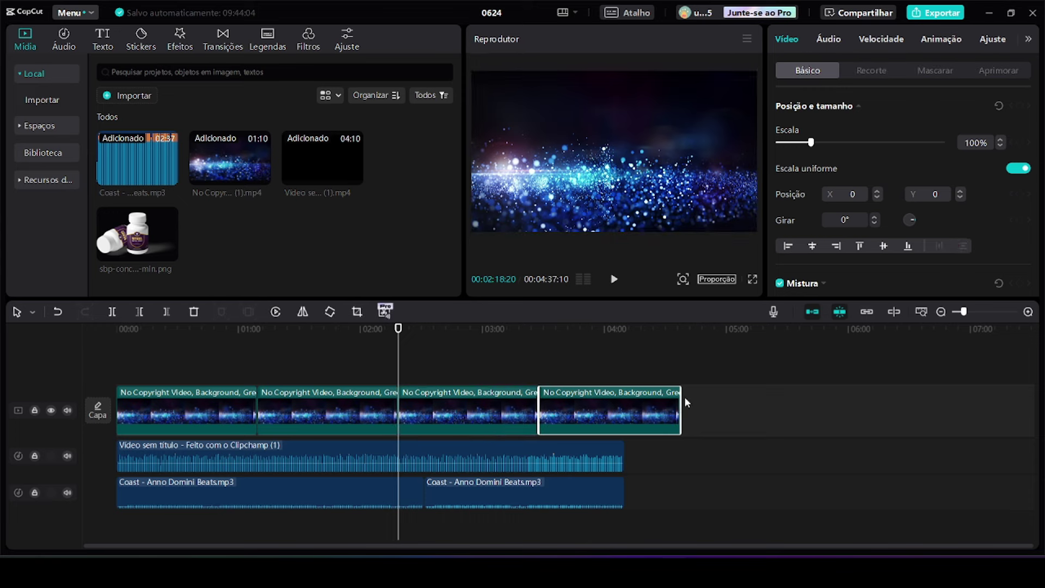
left_click_drag(680, 399, 626, 403)
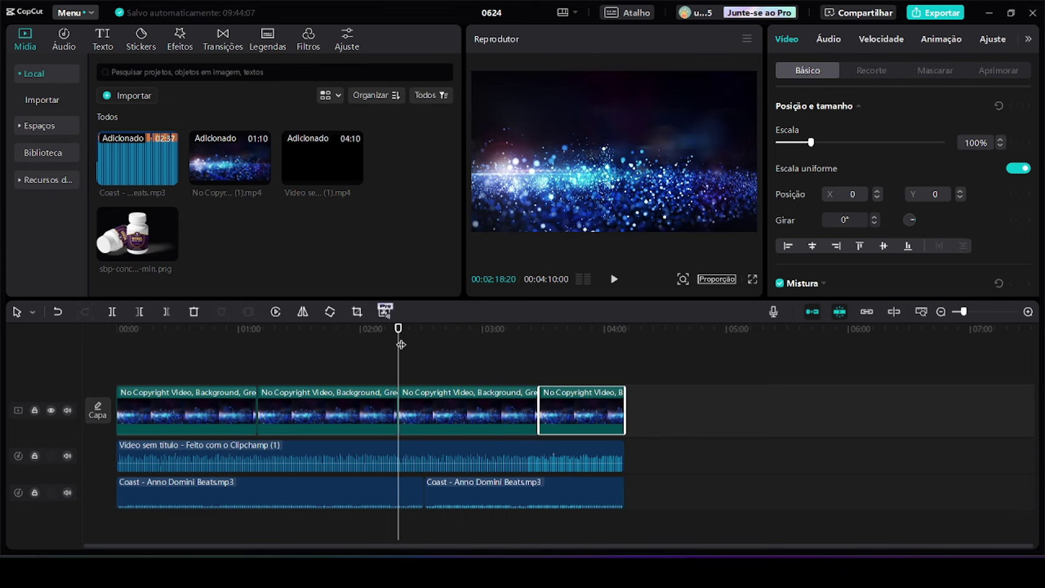
Step: Overlay sbp-concept-min.png on the background for the full 04:10, scaled to 69% and positioned at X 283, Y -320
left_click_drag(399, 328, 71, 351)
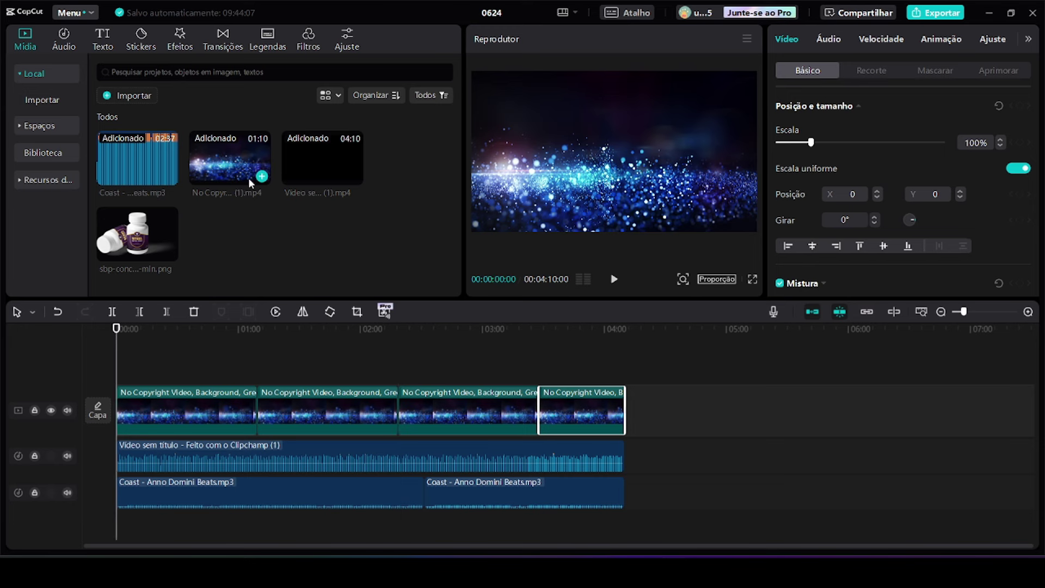
left_click_drag(132, 240, 125, 360)
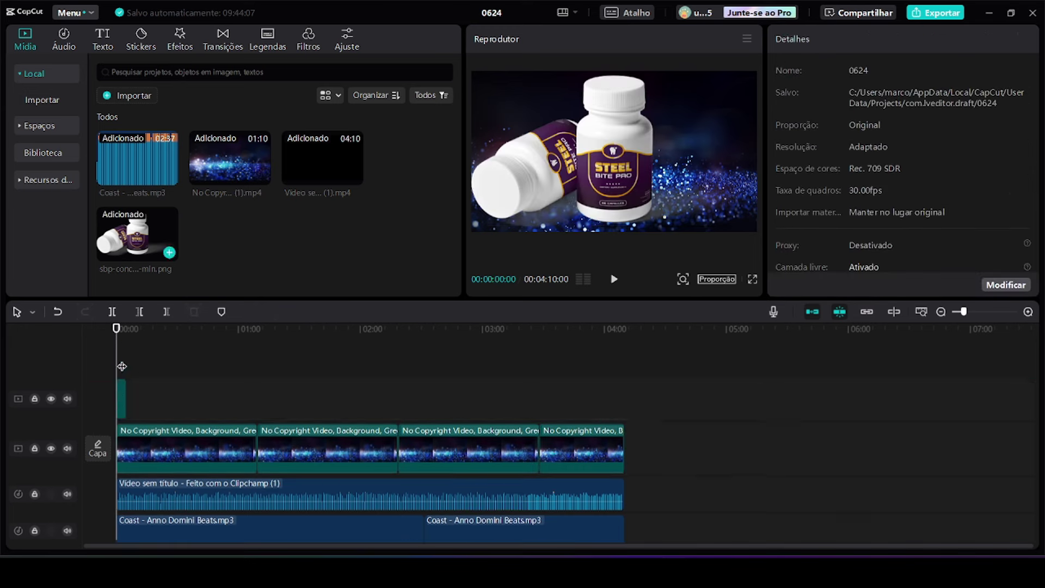
left_click_drag(127, 396, 625, 399)
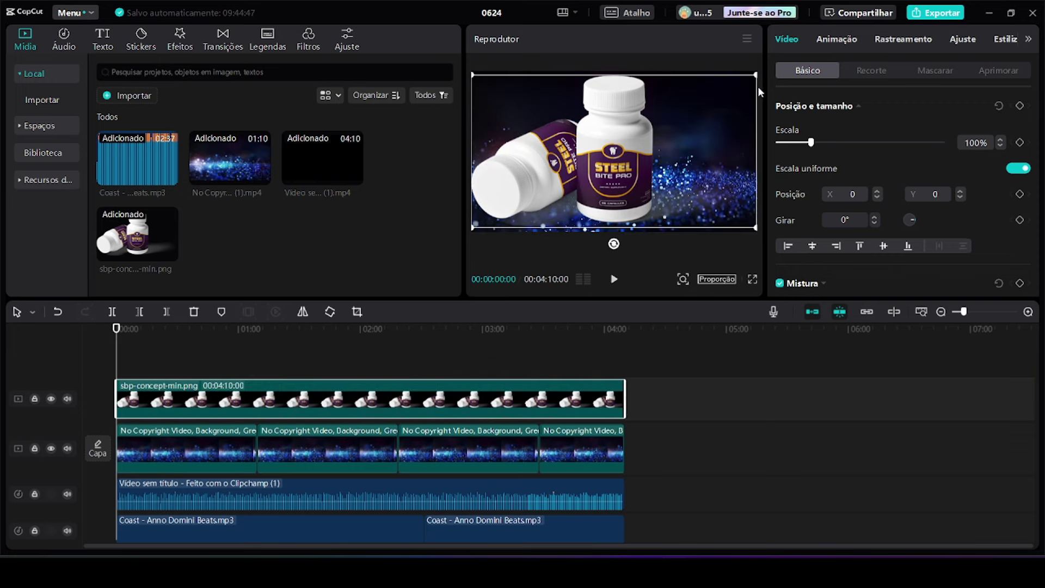
left_click_drag(755, 75, 729, 118)
left_click_drag(641, 182, 647, 186)
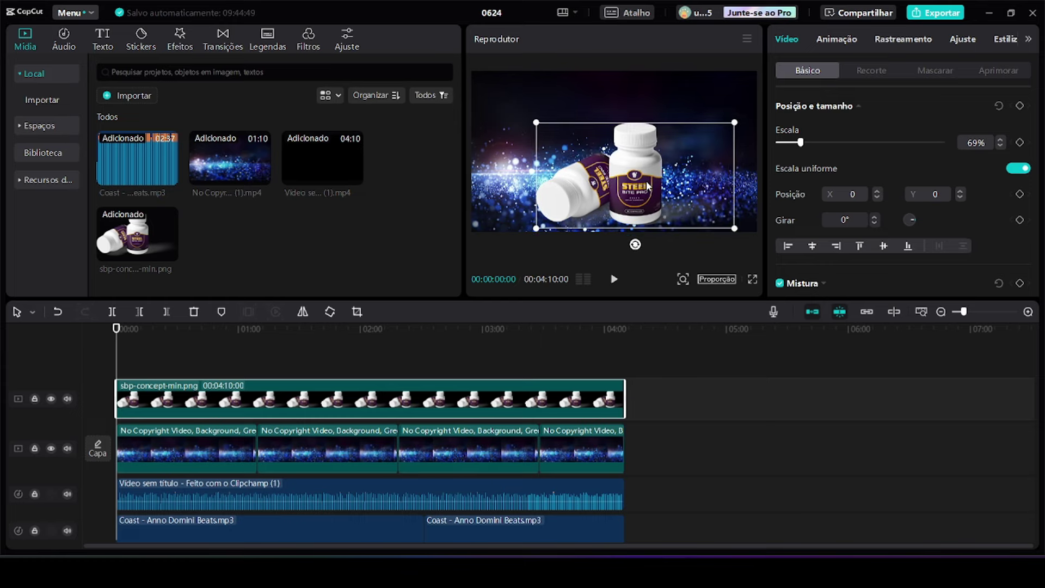
Step: Preview about the first ten seconds of the assembled video, starting in full screen
left_click(752, 279)
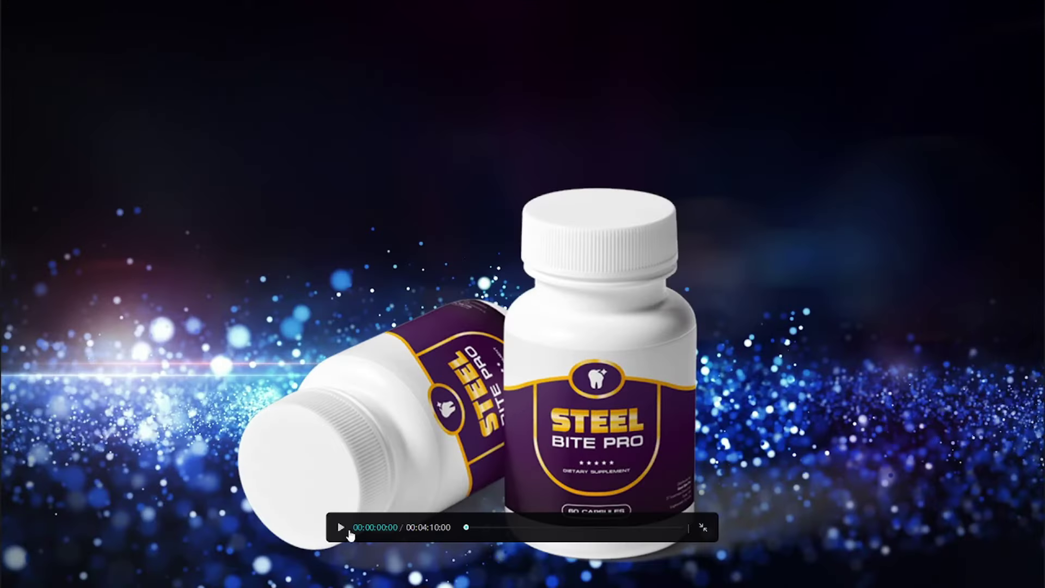
left_click(342, 528)
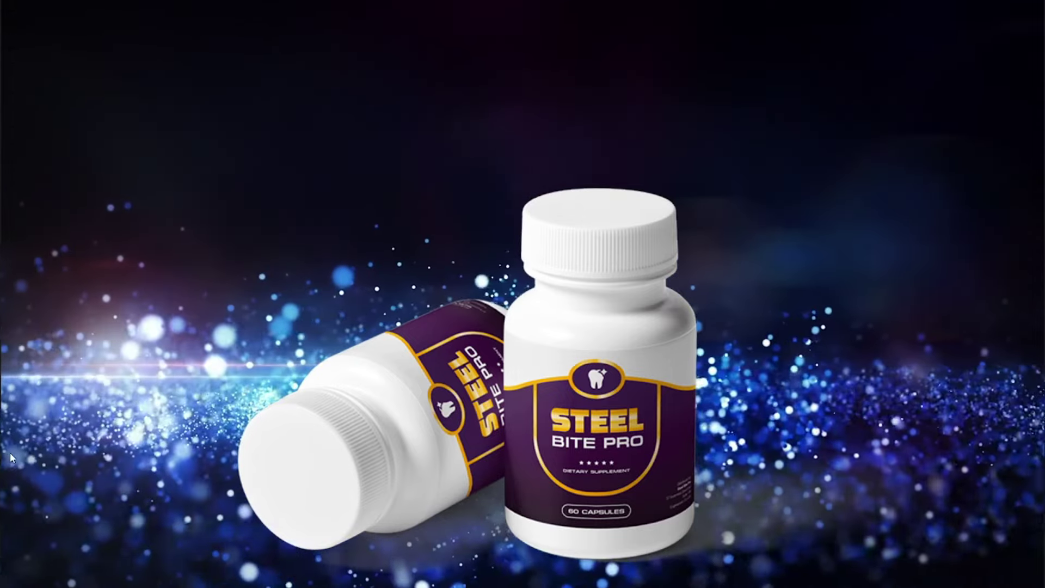
key("Escape")
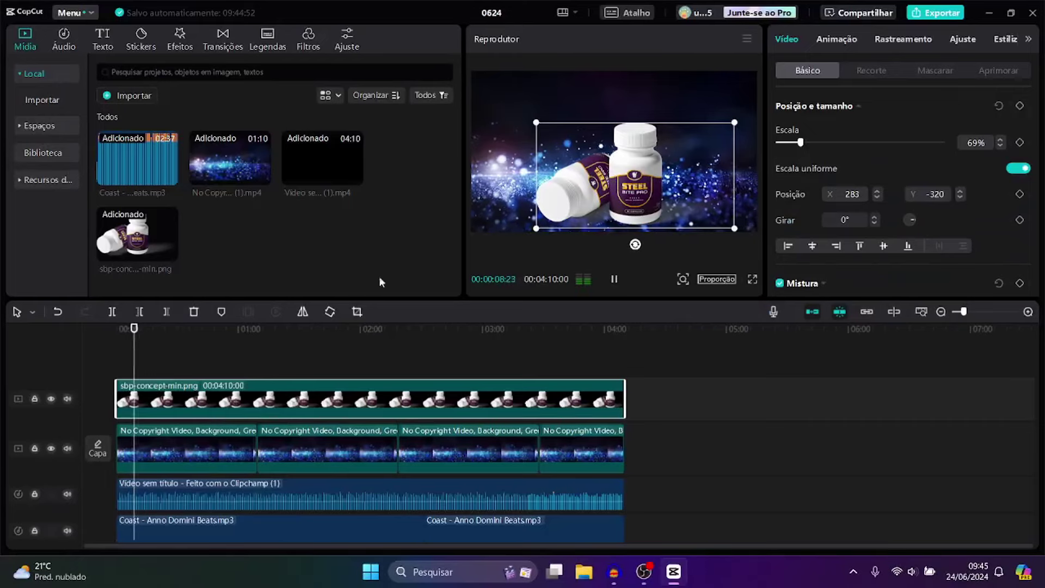
left_click(615, 278)
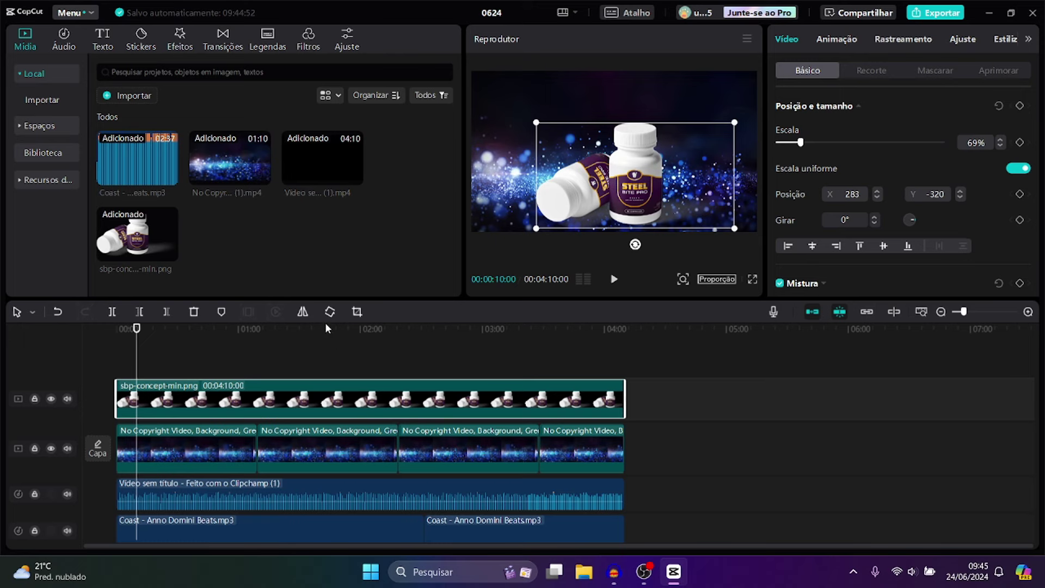
Step: Generate automatic captions for the narration with English as the source language
left_click(101, 44)
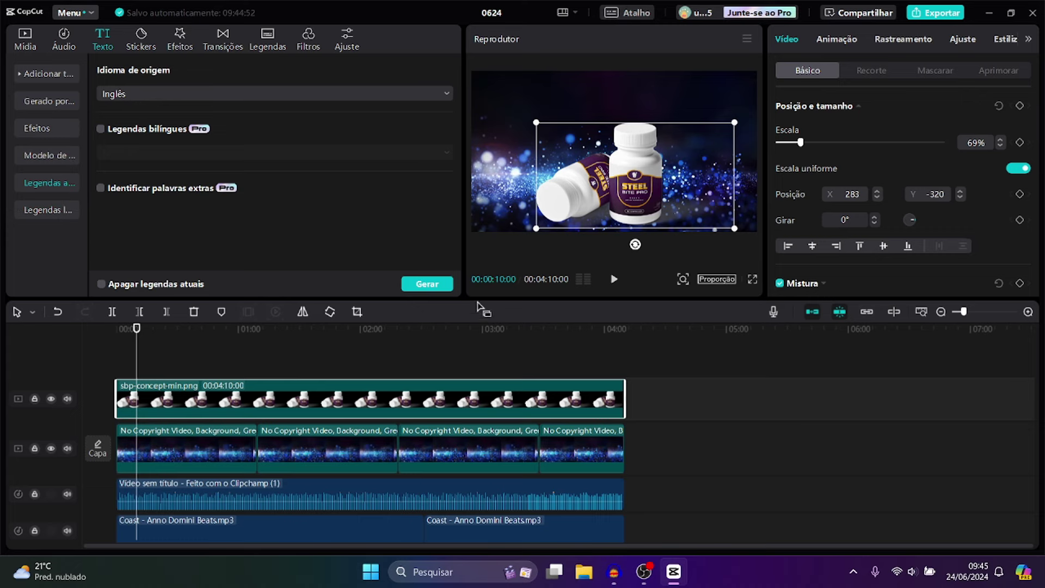
left_click(434, 283)
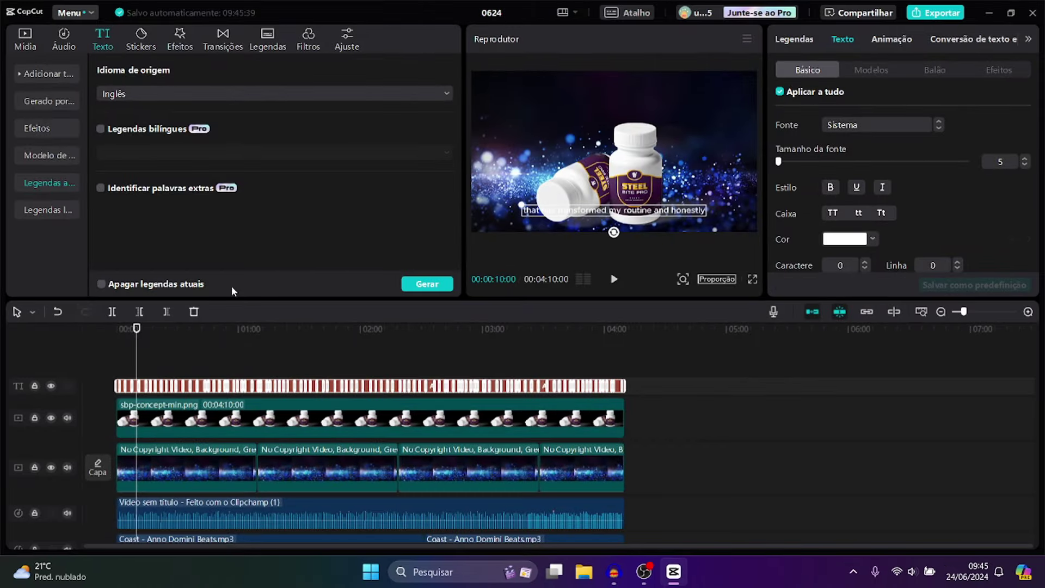
Step: Move all generated captions up to the dark area above the bottles, using the "hi everyone" caption near the start
left_click(93, 339)
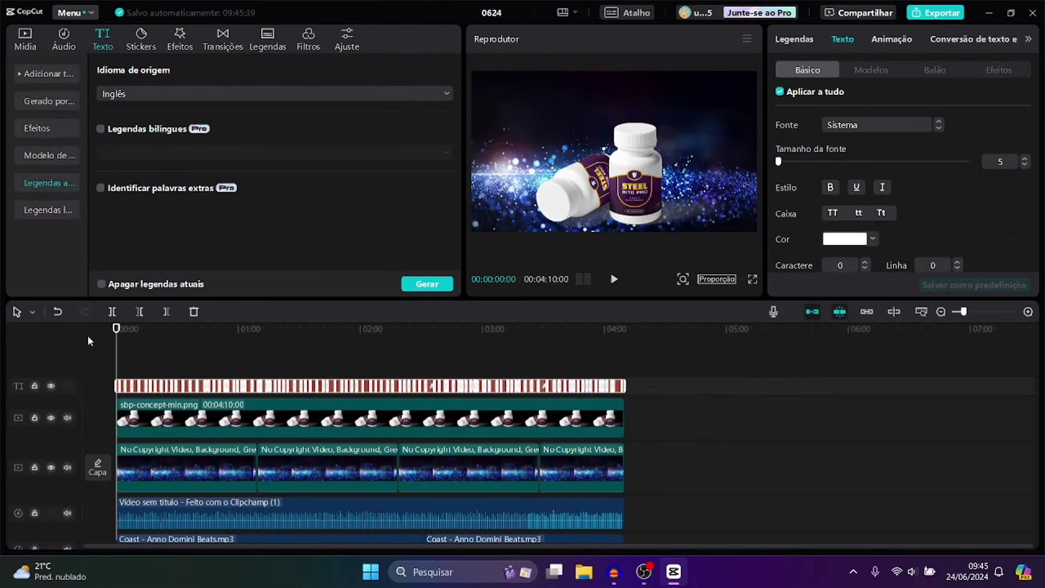
left_click(996, 312)
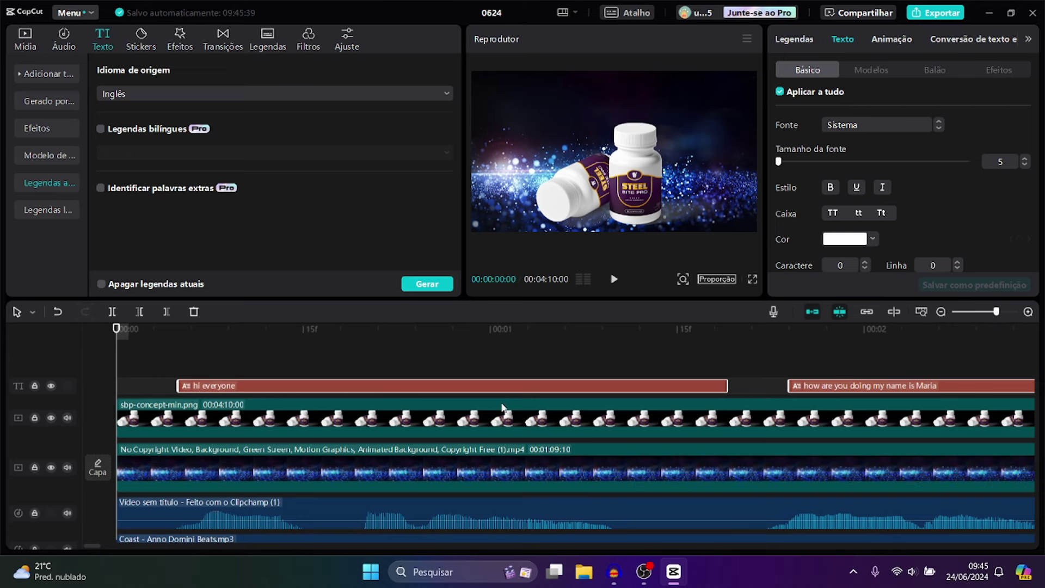
left_click_drag(117, 328, 381, 379)
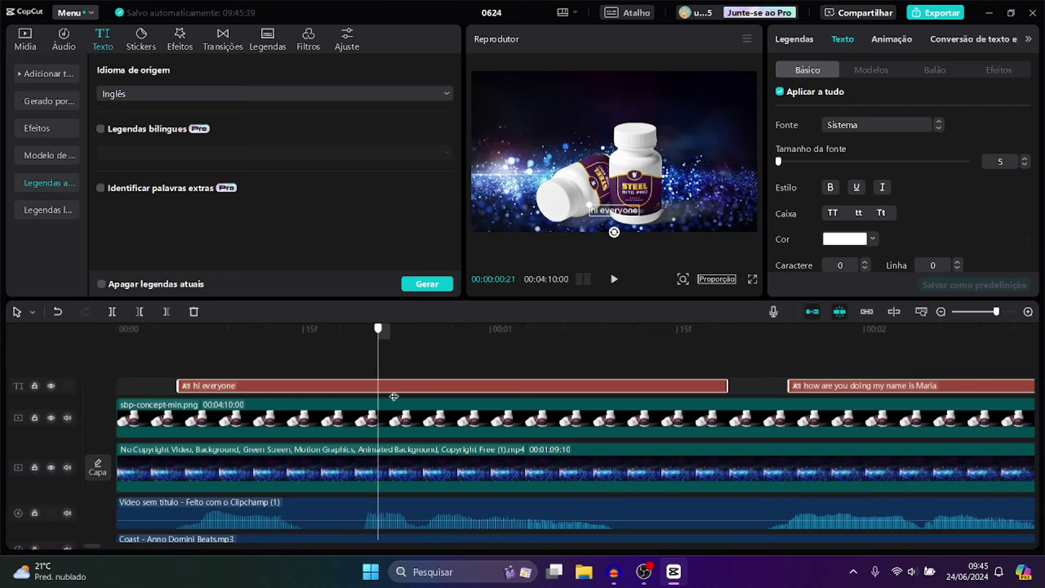
left_click(434, 384)
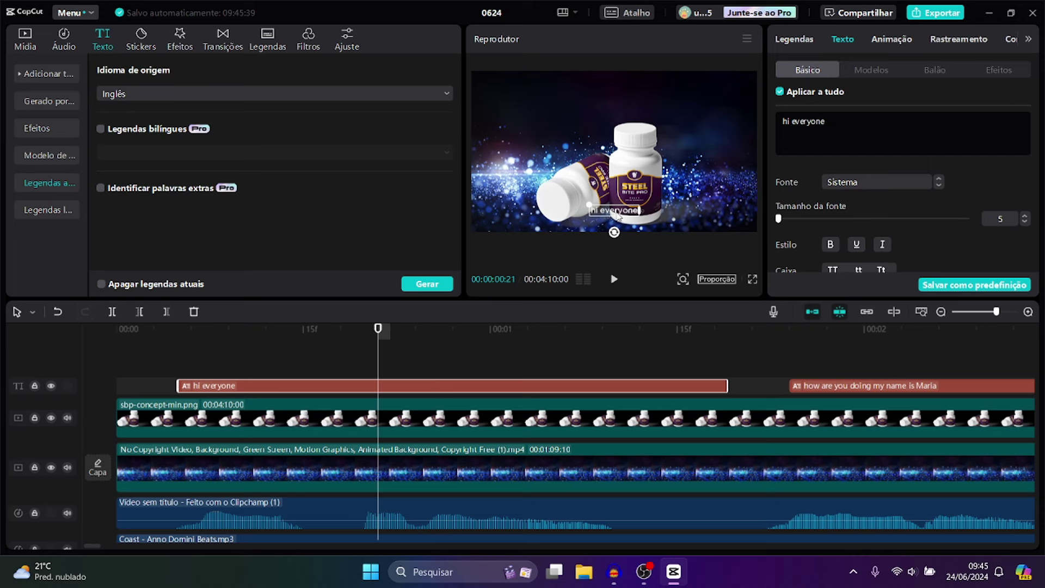
left_click_drag(618, 214, 619, 95)
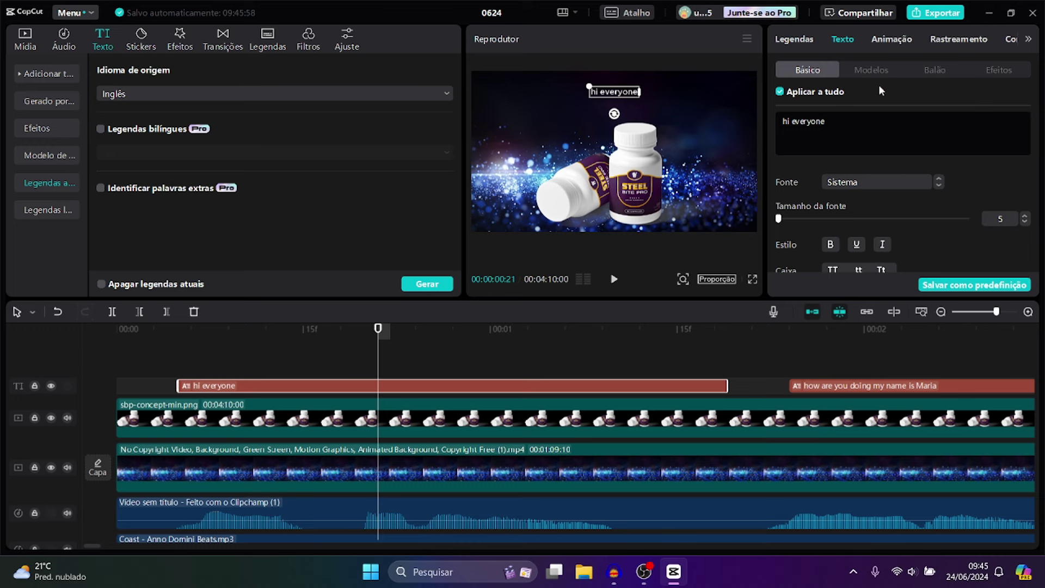
Step: Apply the pink-outlined "The quick" text template to all captions
left_click(870, 71)
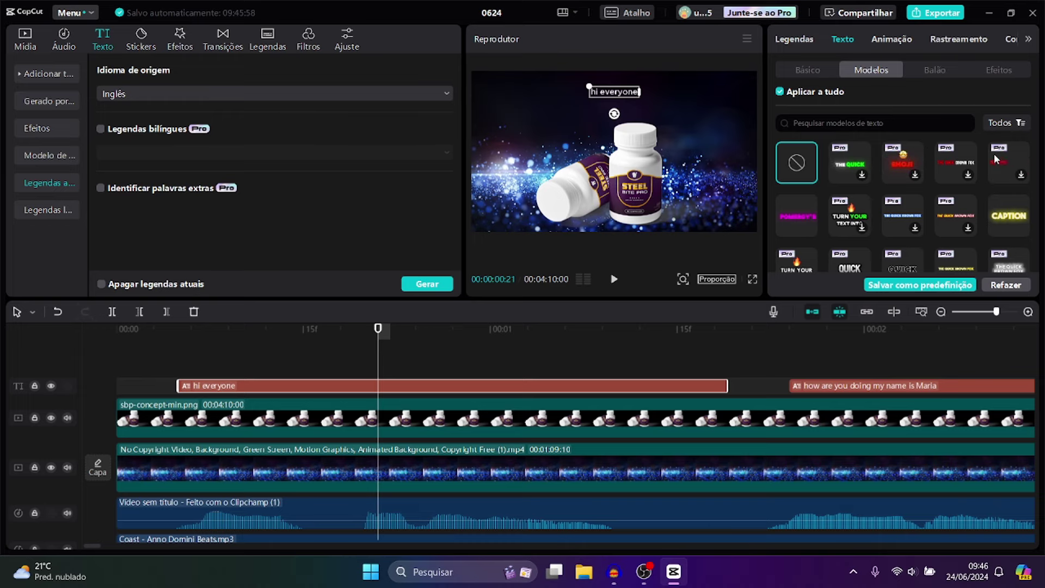
scroll(981, 174, "down", 3)
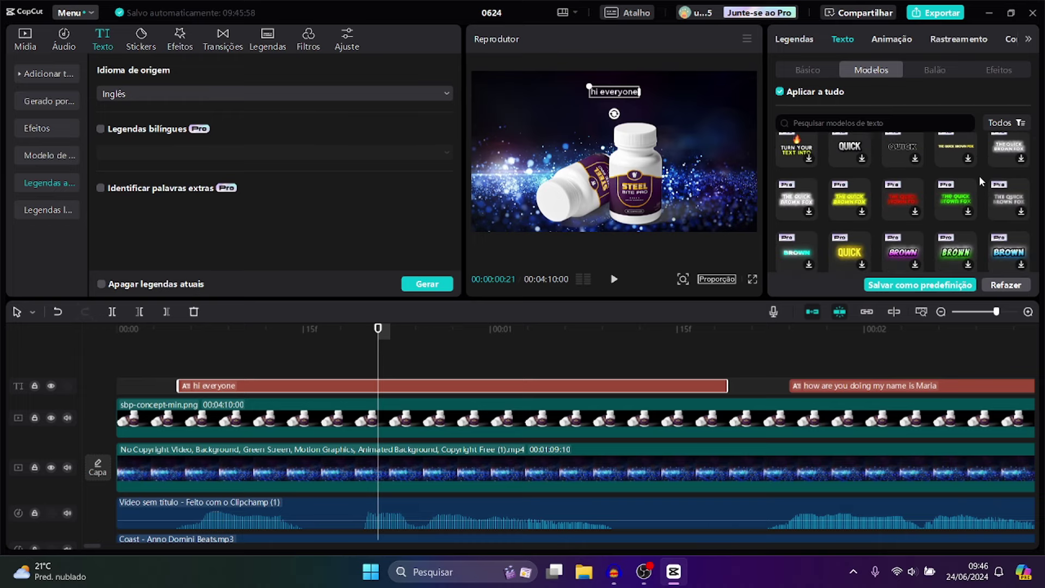
scroll(978, 180, "down", 3)
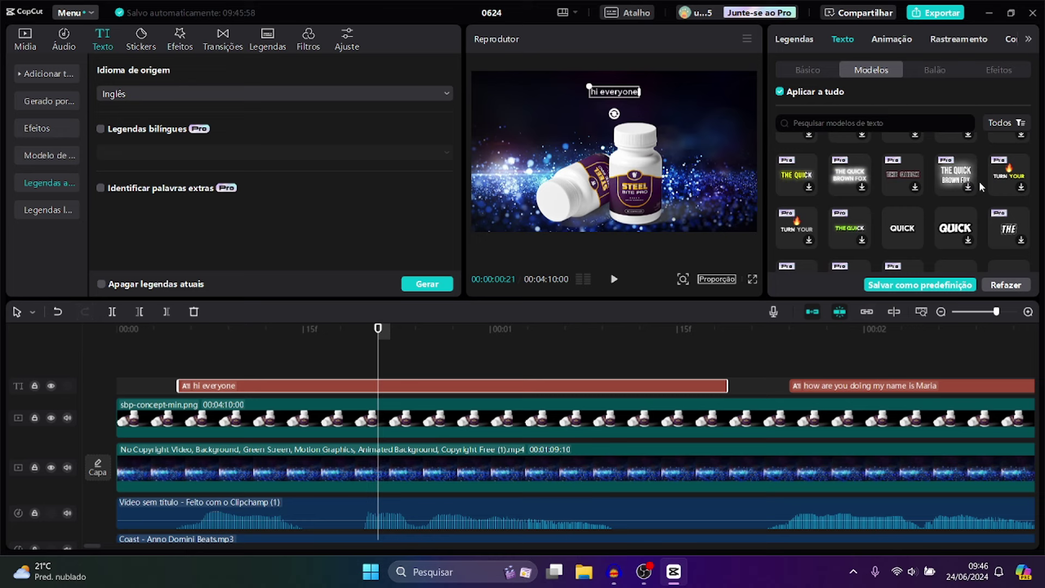
scroll(979, 181, "down", 3)
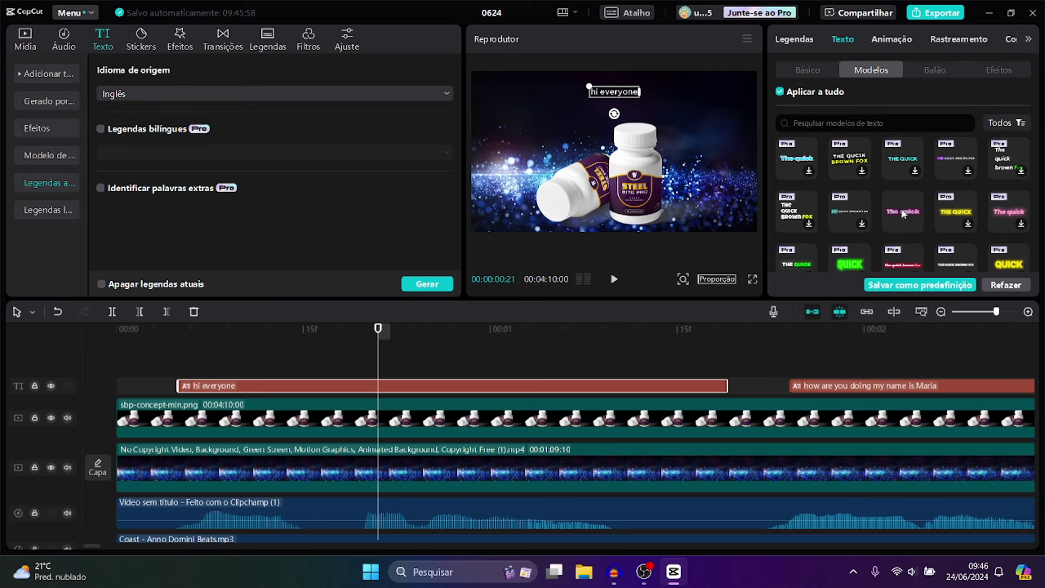
left_click(902, 212)
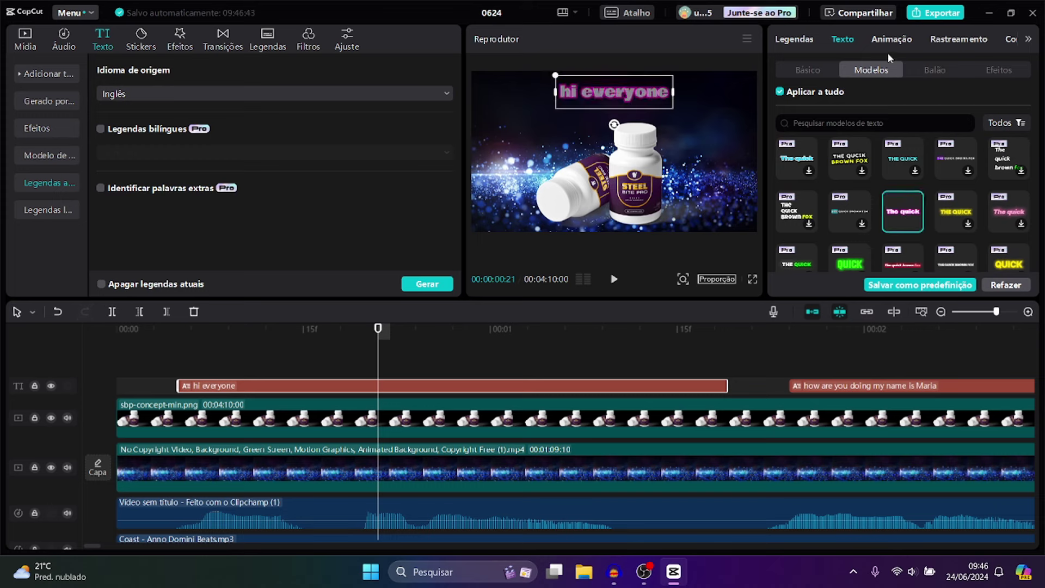
Step: Convert all captions to uppercase and set their font size to 14
left_click(809, 70)
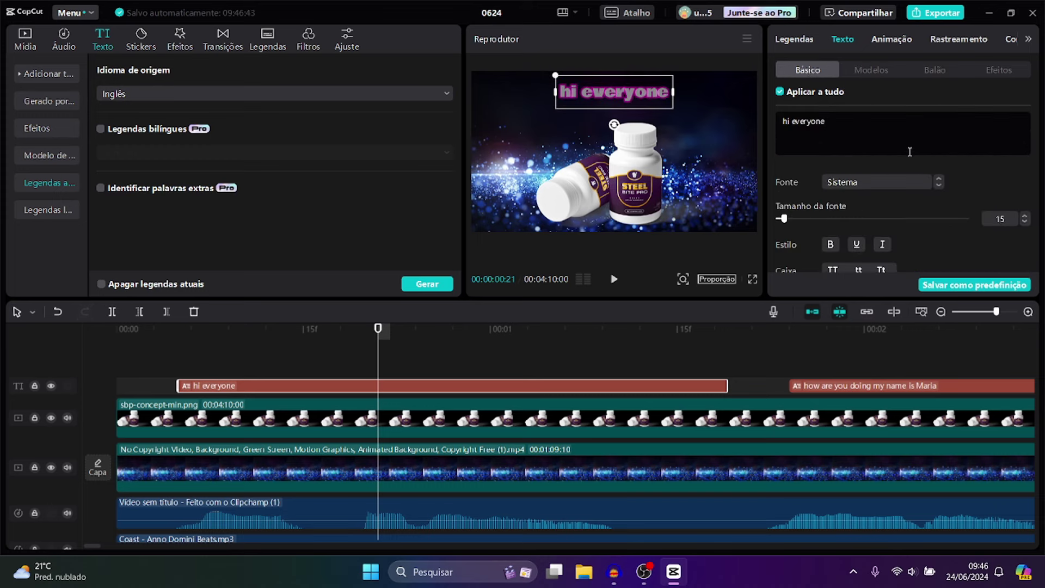
left_click(834, 271)
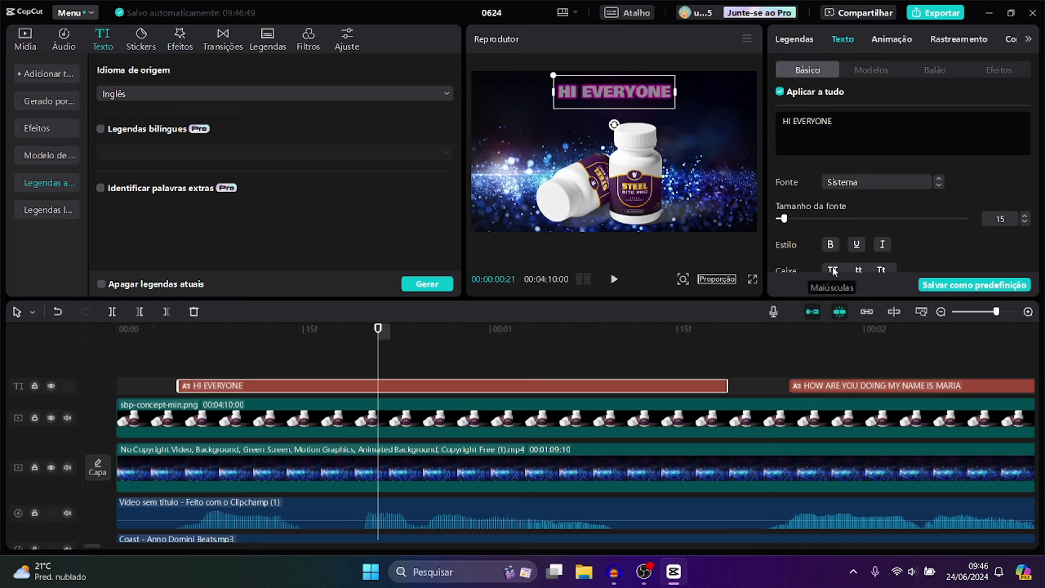
left_click(1026, 223)
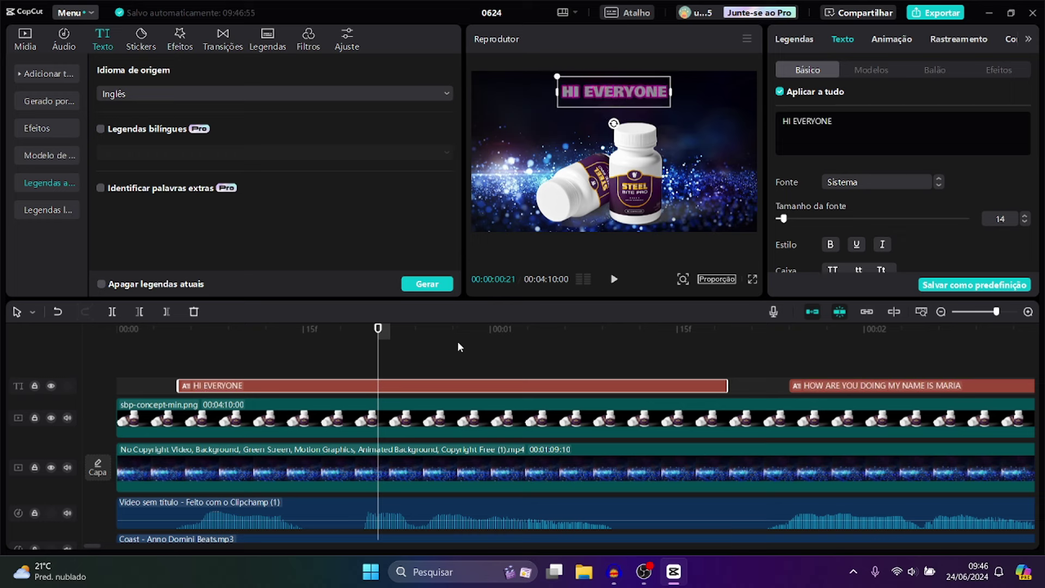
Step: Preview the styled captions in full screen from the start of the video to about 22 seconds
left_click_drag(378, 329, 154, 330)
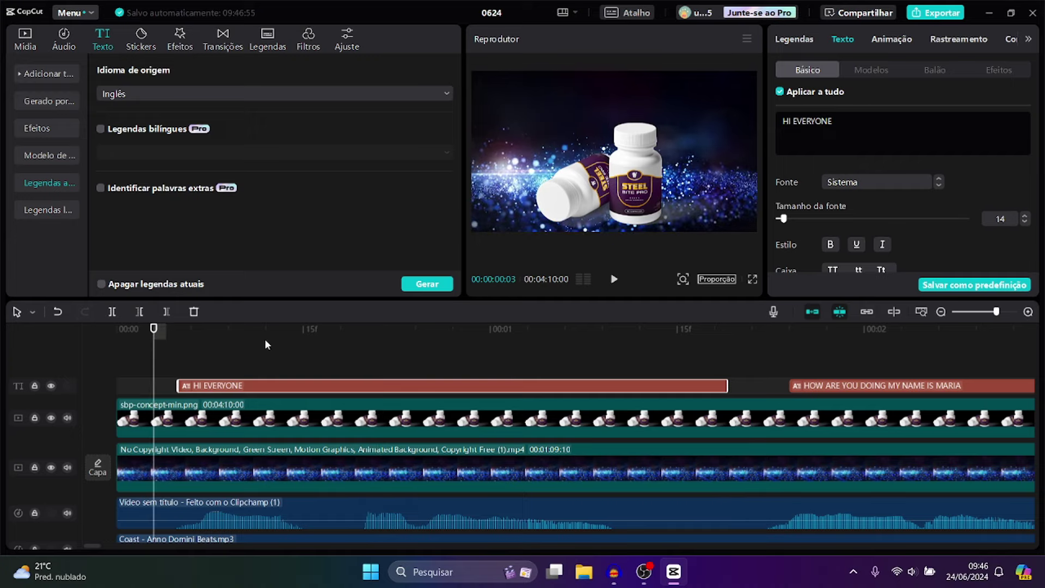
left_click(753, 280)
key("space")
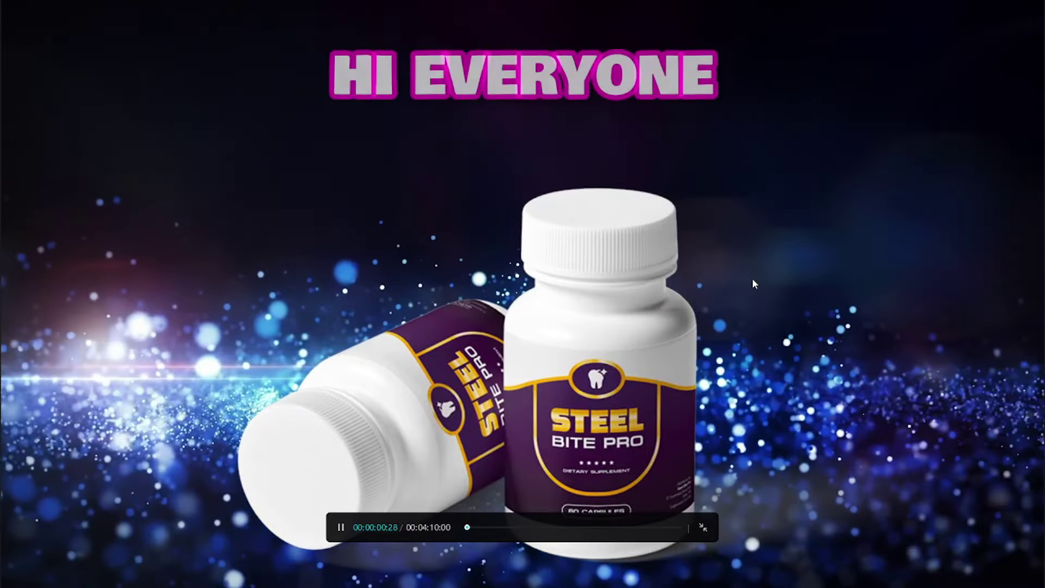
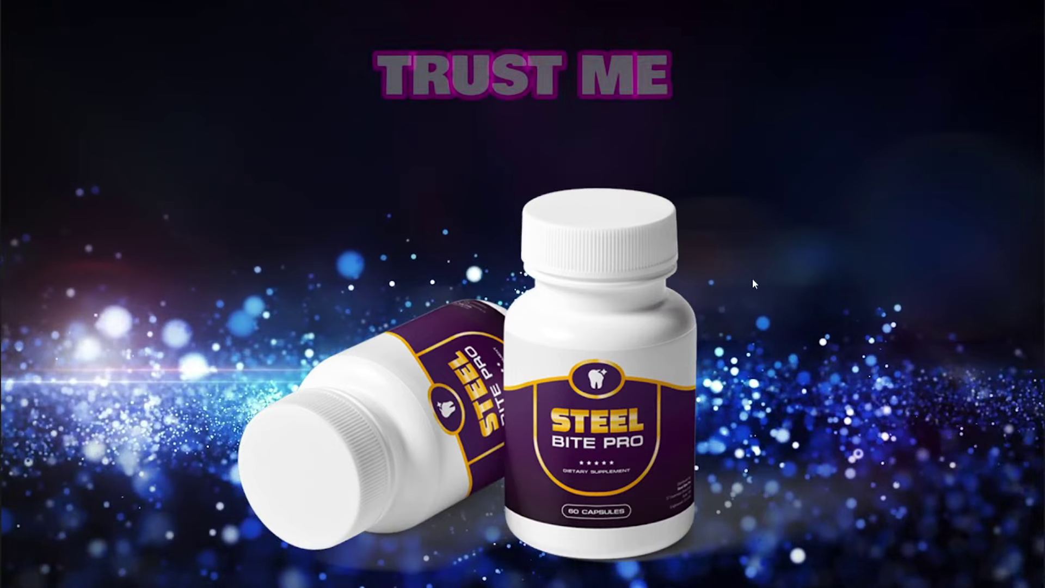
key("Escape")
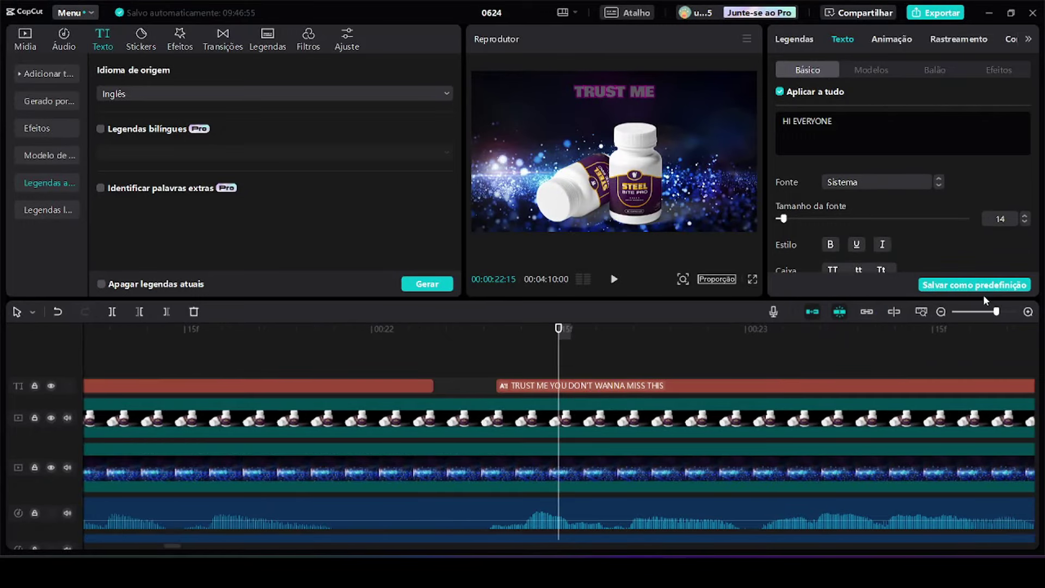
Step: Examine the product name in the "REALLY MAKE A DIFFERENCE STEEL BITE PRO" caption and how it looks in full screen
left_click_drag(984, 314, 980, 313)
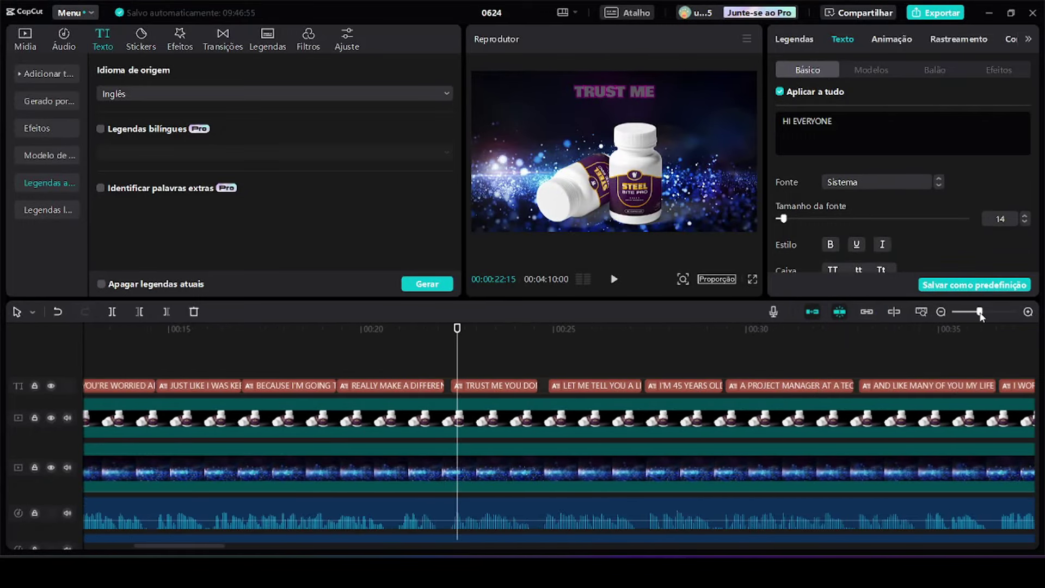
left_click(420, 387)
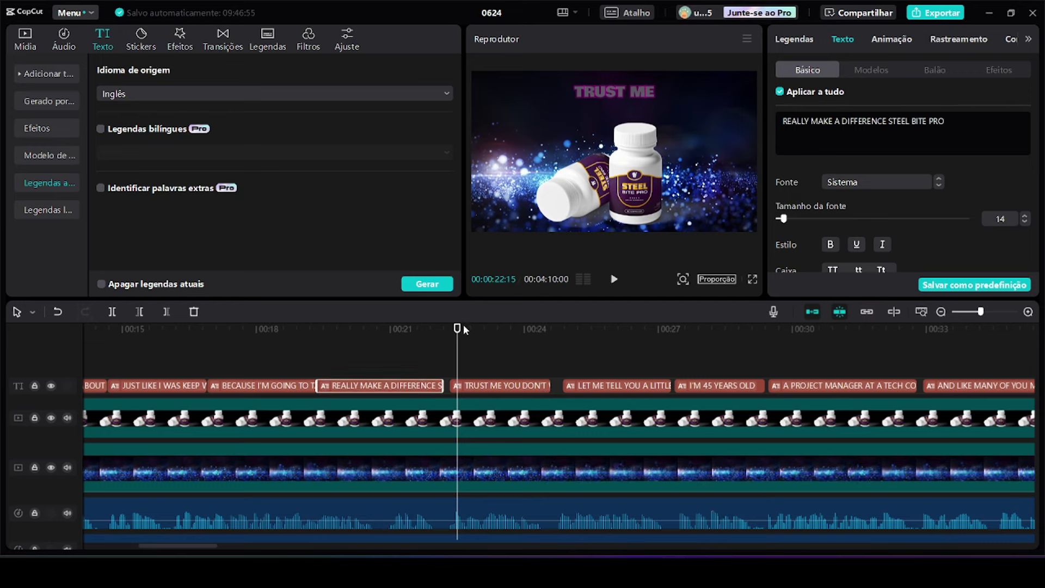
left_click_drag(464, 330, 430, 348)
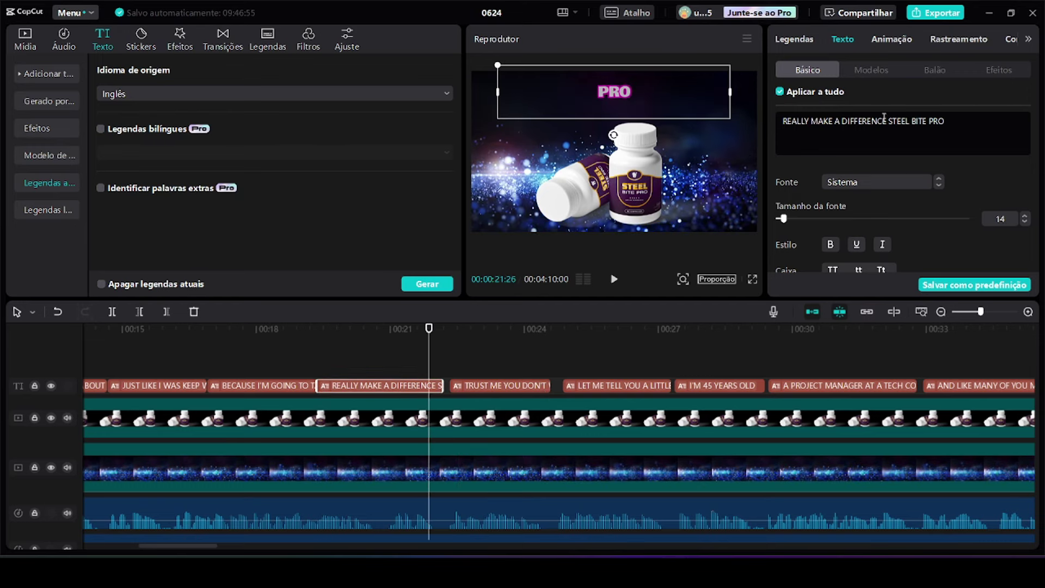
left_click_drag(890, 120, 980, 126)
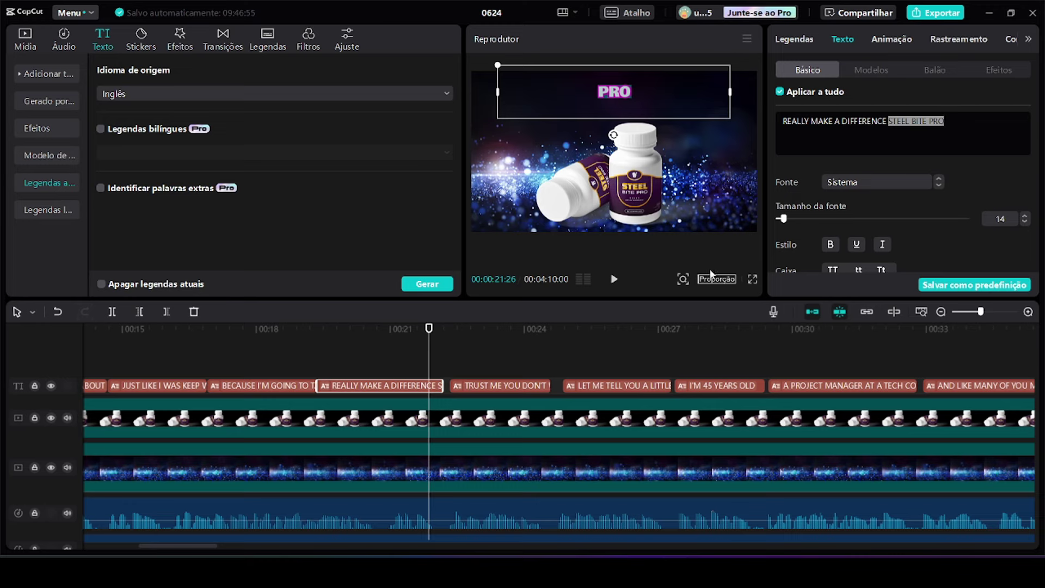
left_click(753, 279)
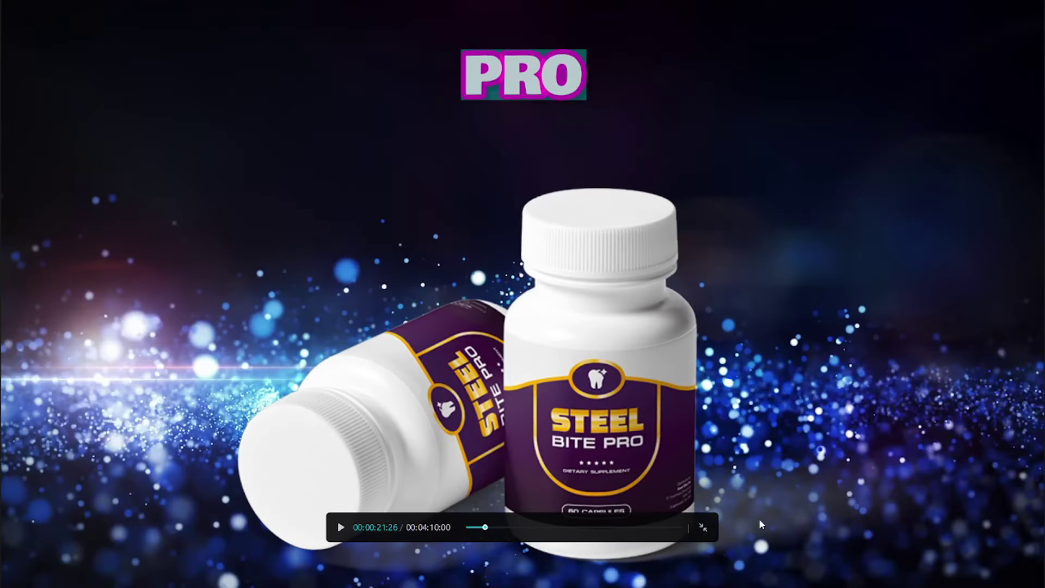
key("Escape")
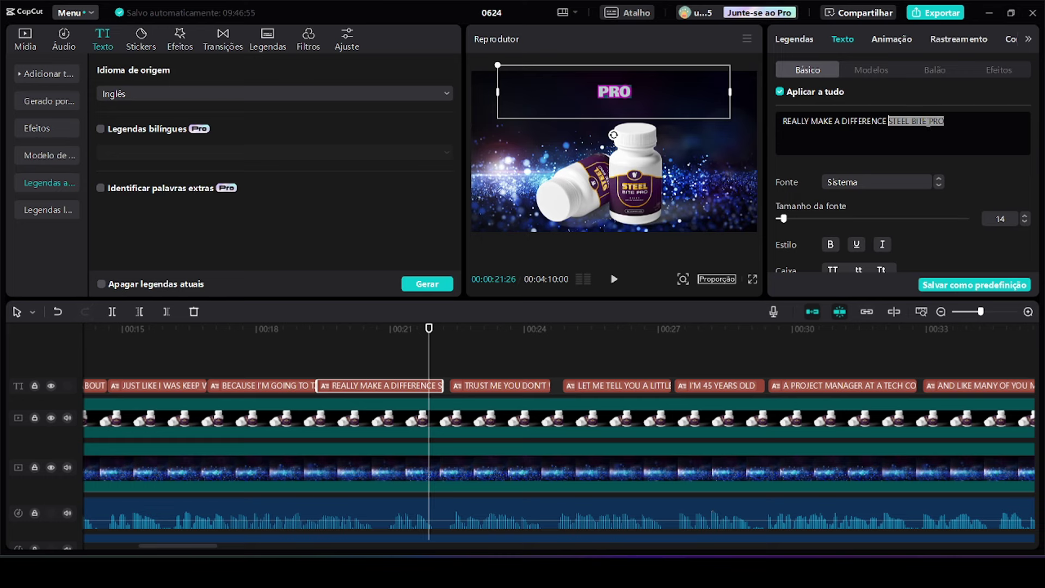
Step: Enlarge the Steel Bite Pro bottle overlay to 81% and check it against the captions at about 26 seconds
left_click_drag(430, 329, 495, 330)
left_click(524, 388)
left_click(654, 180)
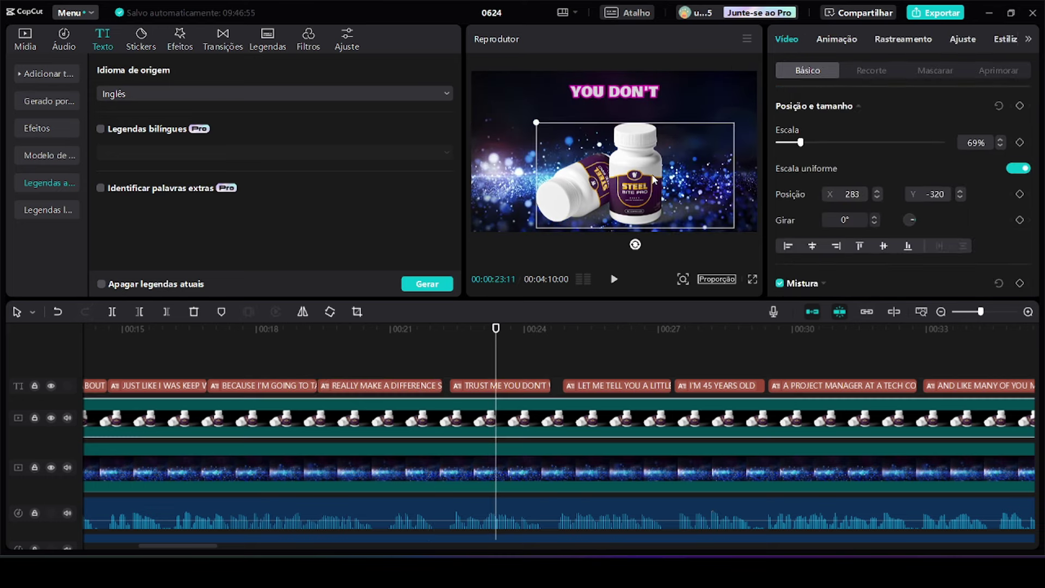
left_click_drag(536, 123, 518, 113)
left_click_drag(496, 328, 633, 331)
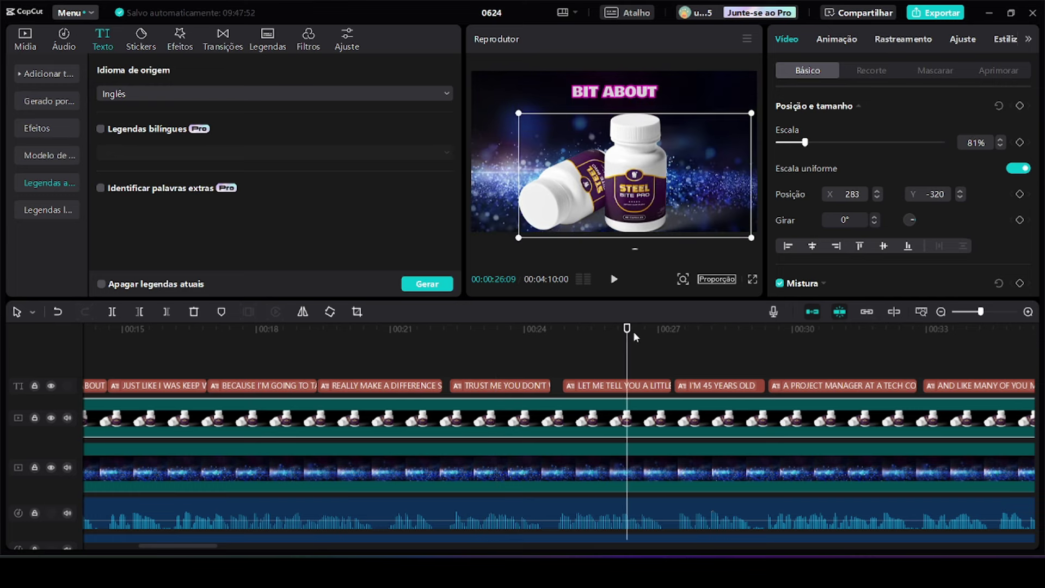
Step: Export the video as 0624 in 1080P, HEVC, mp4 format at 30fps
left_click(934, 16)
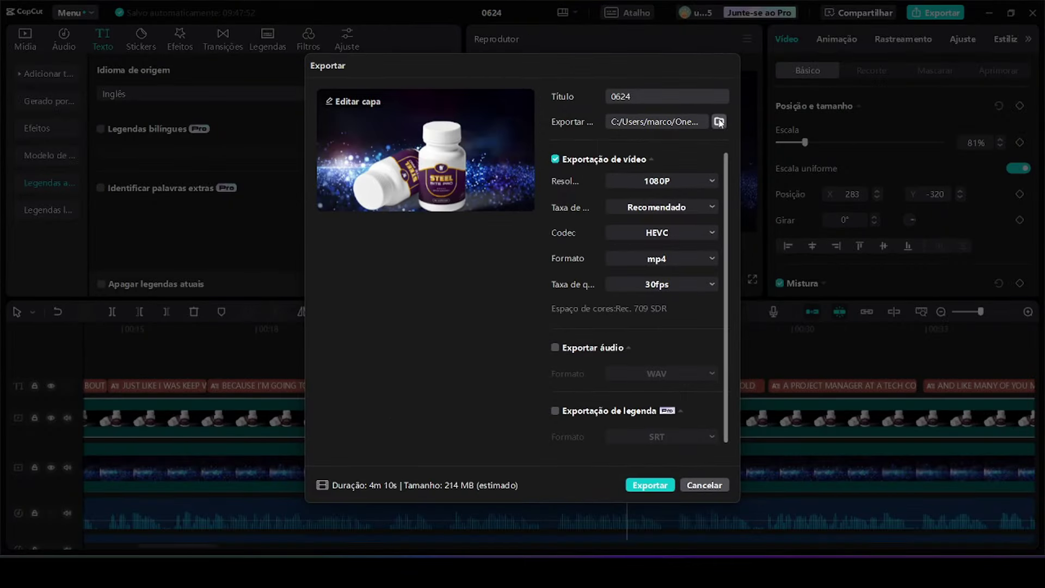
left_click(650, 485)
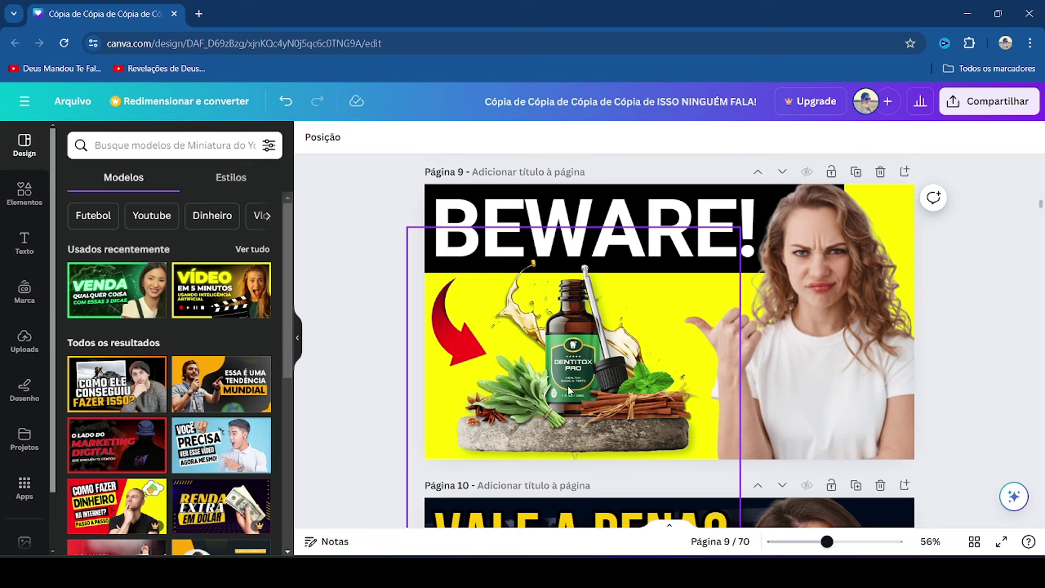
Step: In the Canva design, replace the Dentitox Pro picture on the page 9 "BEWARE!" thumbnail with the Steel Bite Pro bottles and open the sharing options
left_click(569, 390)
key("Delete")
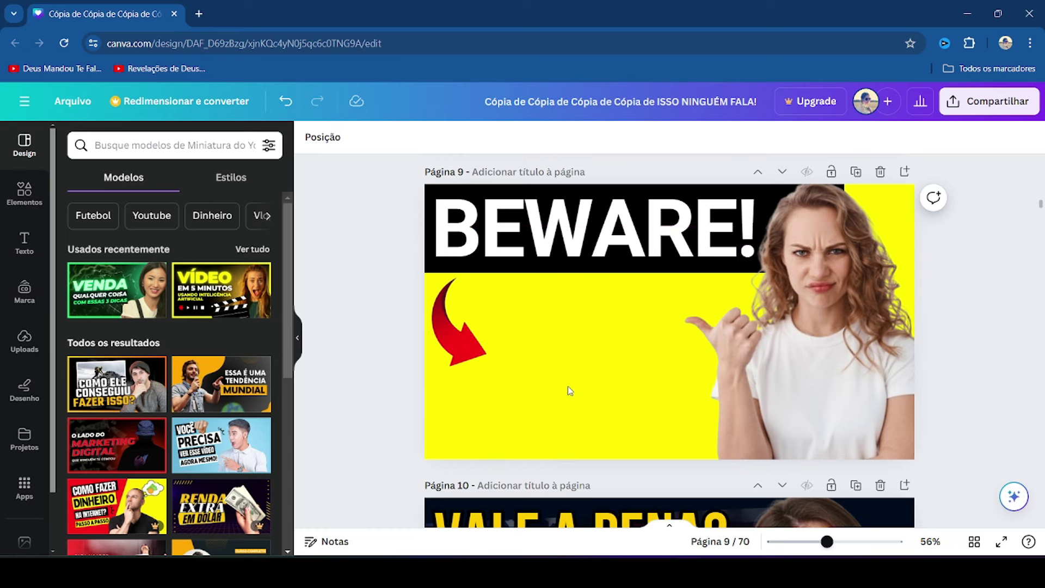
key("alt+Tab")
left_click_drag(358, 155, 580, 384)
left_click_drag(755, 298, 803, 273)
left_click(378, 253)
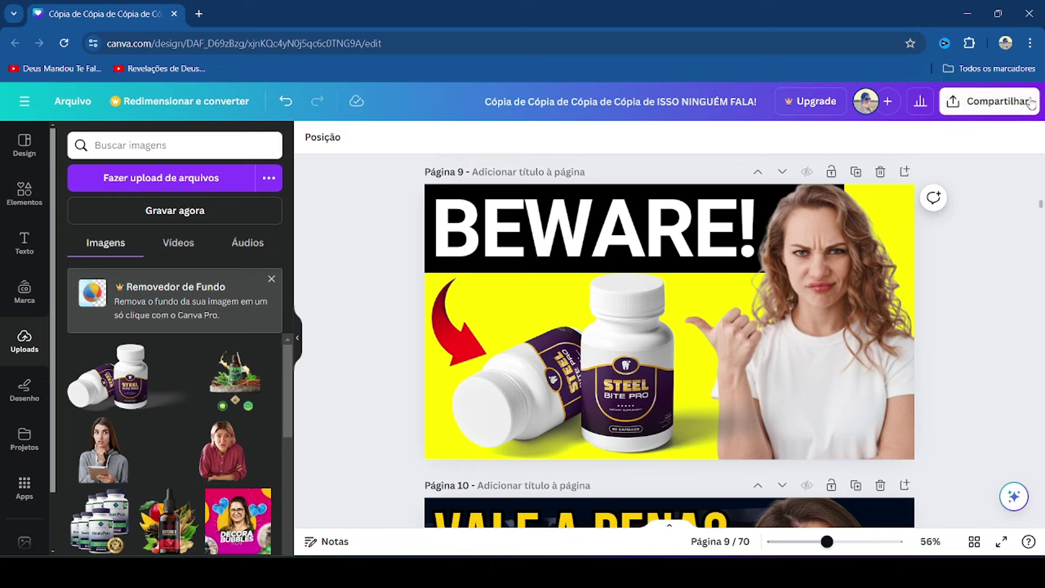
left_click(998, 103)
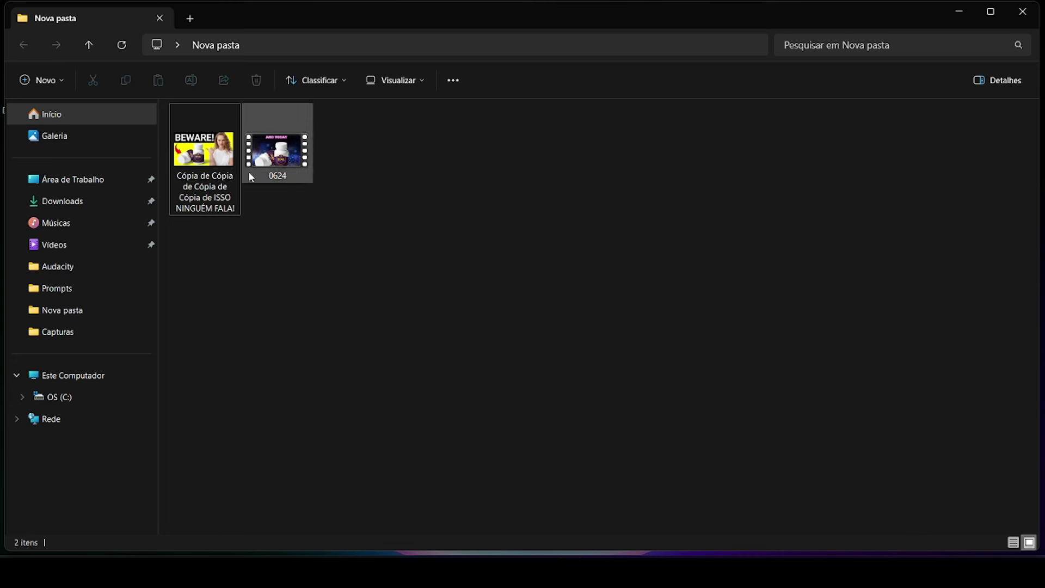
Step: Check the exported "BEWARE!" thumbnail and play parts of the 0624 video from the Nova pasta folder
left_click(202, 144)
double_click(203, 143)
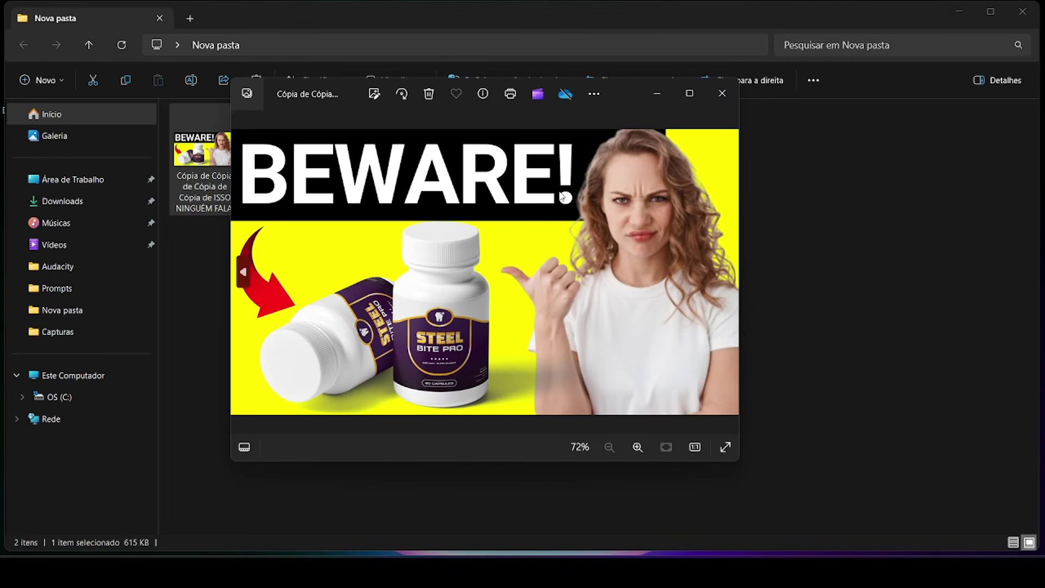
left_click(722, 93)
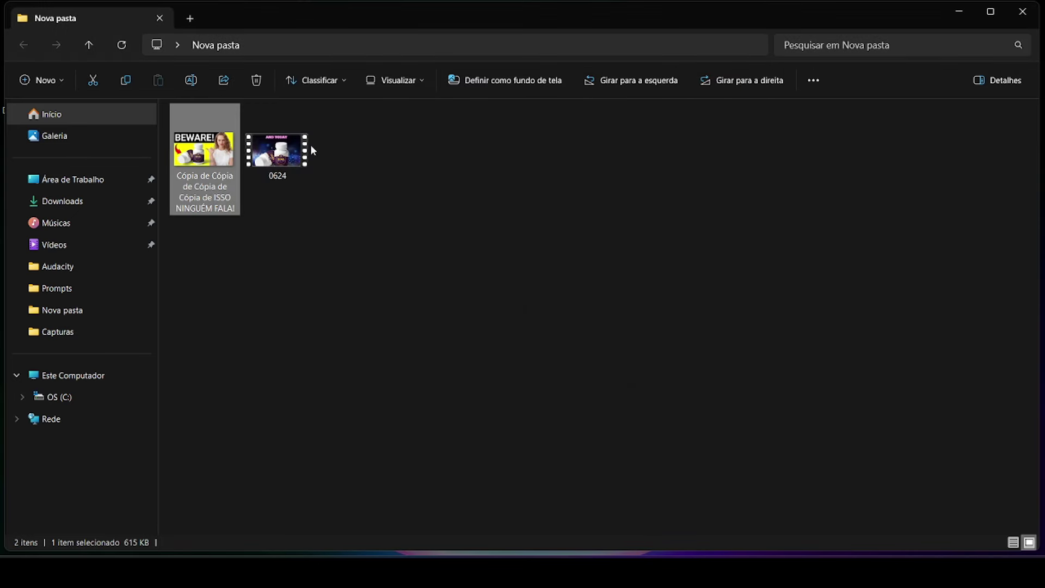
left_click(297, 159)
double_click(295, 160)
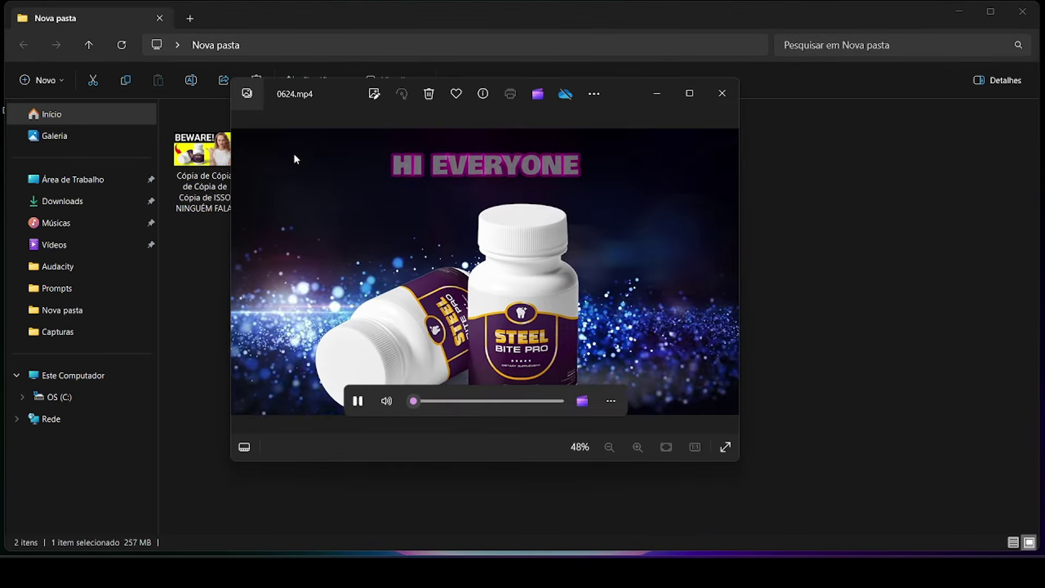
left_click(449, 401)
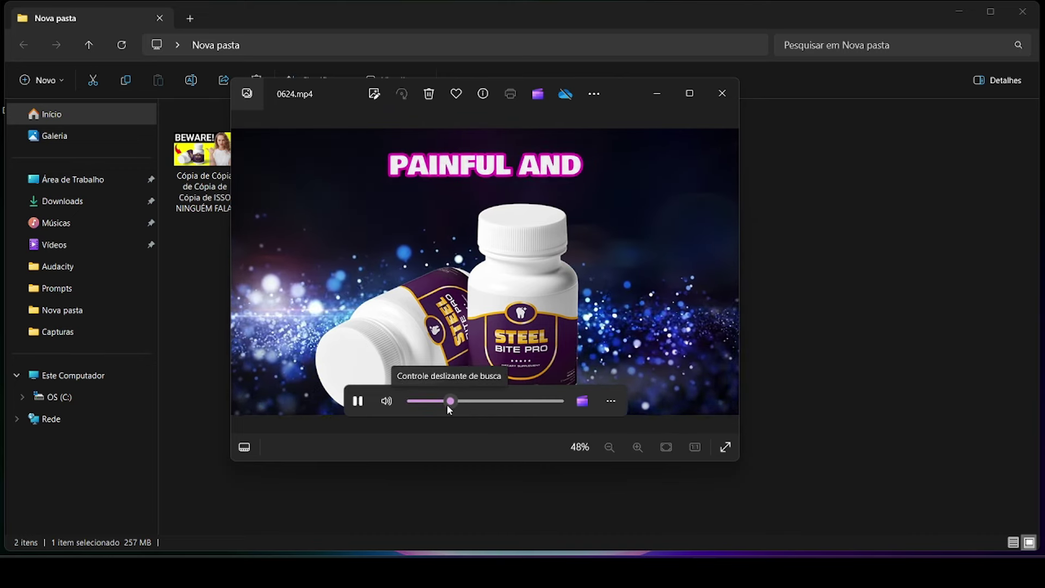
key("alt+F4")
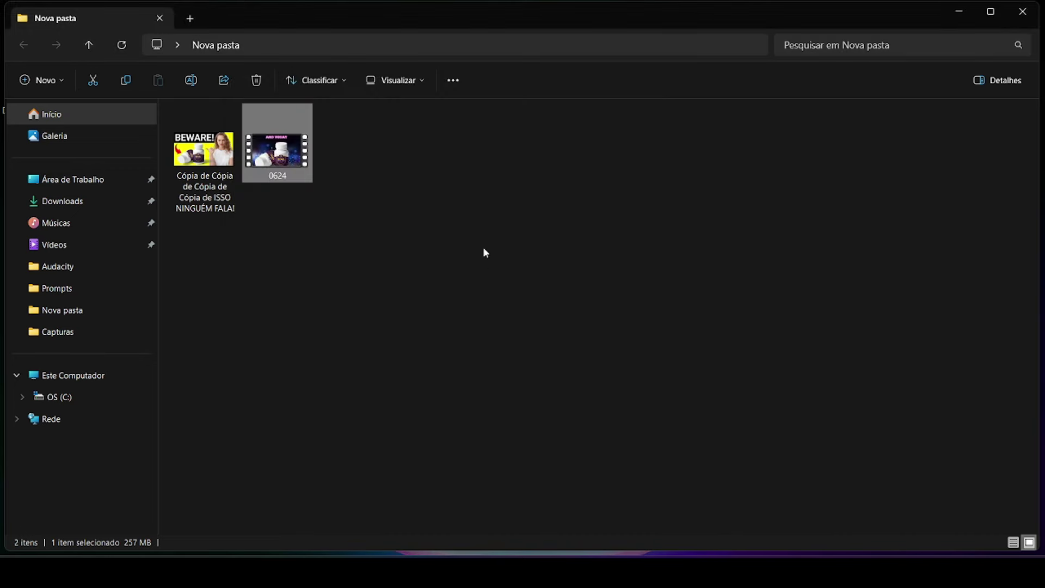
Step: Copy the "STEEL BITE PRO REVIEW❌ALERT❌STEEL BITE PRO SUPPLEMENT - STEEL BITE PRO REVIEW" title from the note and rename the 0624 video with it
key("alt+Tab")
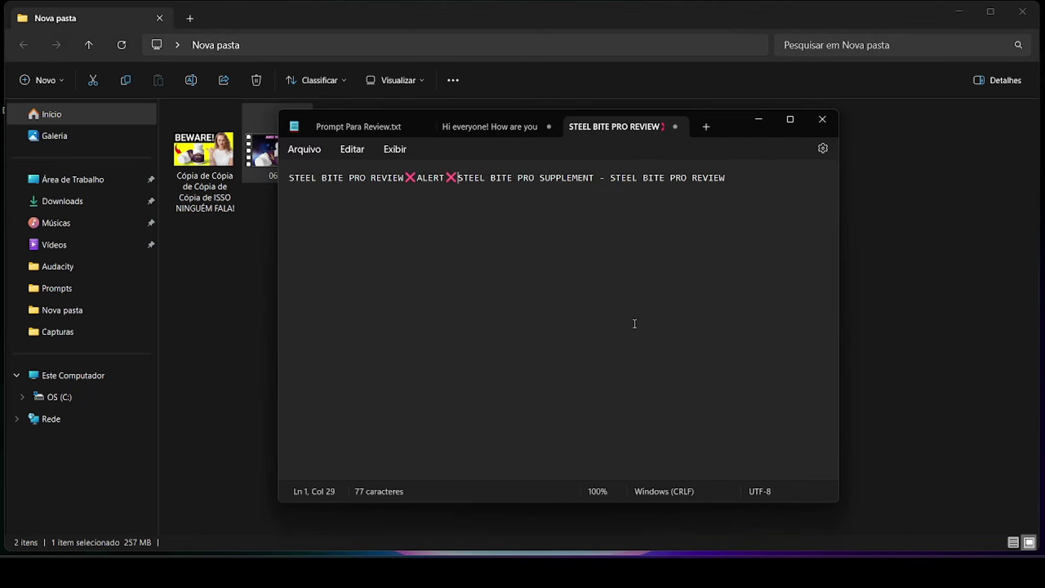
left_click_drag(742, 185, 287, 177)
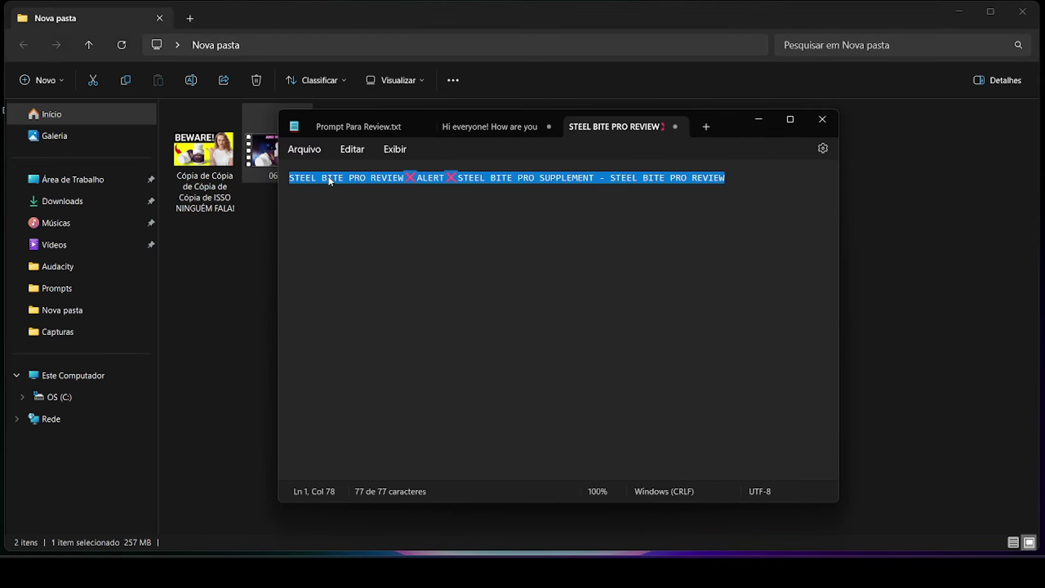
right_click(330, 181)
left_click(387, 250)
left_click(760, 121)
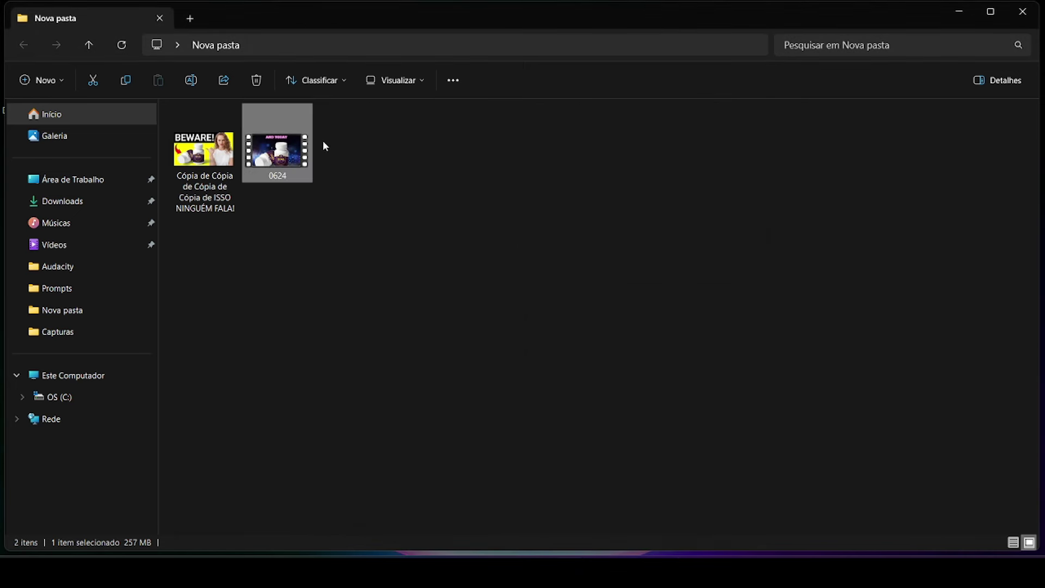
right_click(287, 142)
left_click(383, 416)
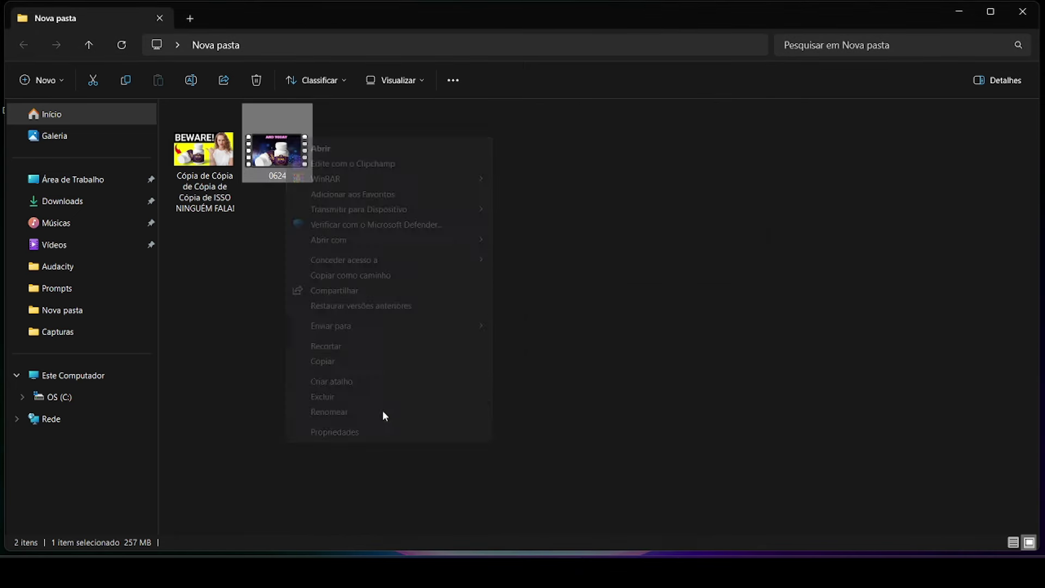
left_click(368, 409)
key("ctrl+v")
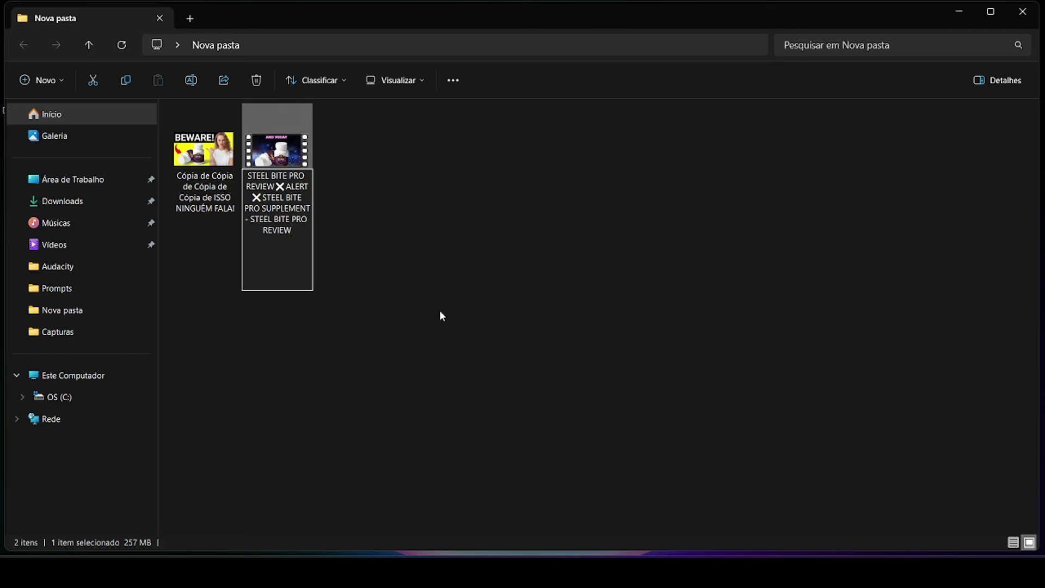
key("Return")
Step: Rename the "BEWARE!" thumbnail image with the same copied Steel Bite Pro review title
right_click(217, 133)
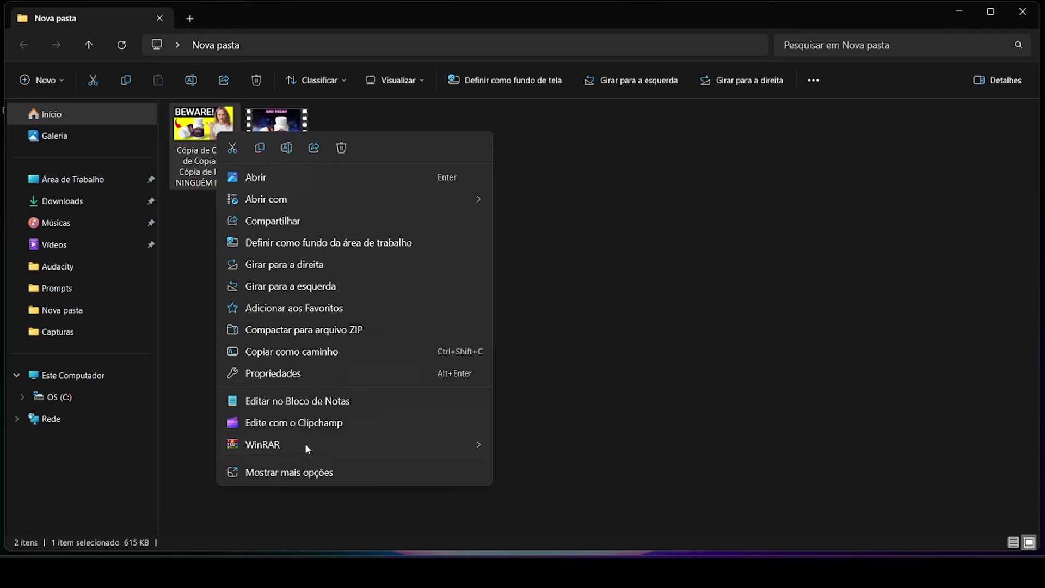
left_click(313, 471)
left_click(287, 480)
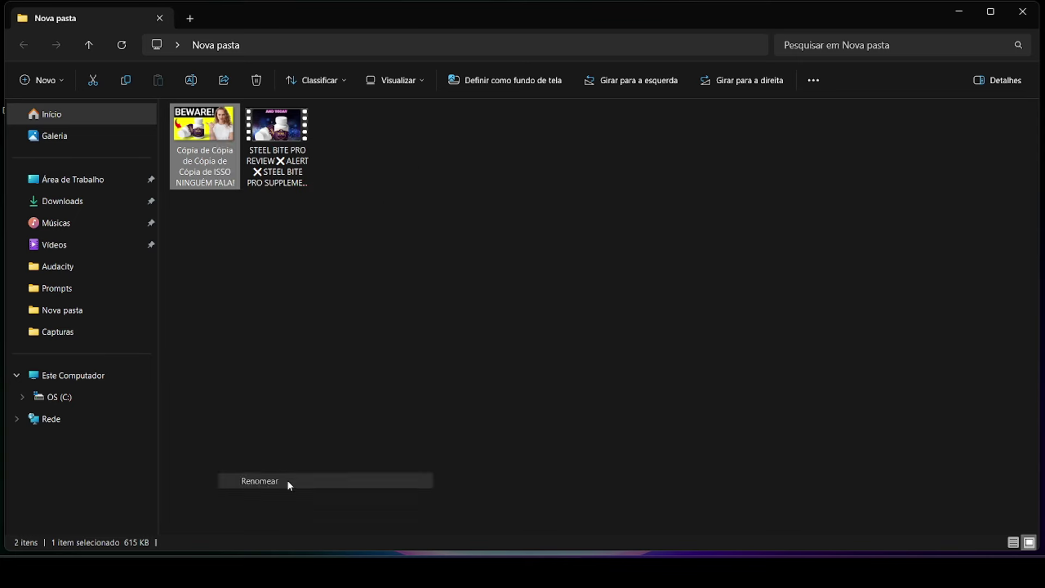
key("ctrl+v")
left_click(523, 253)
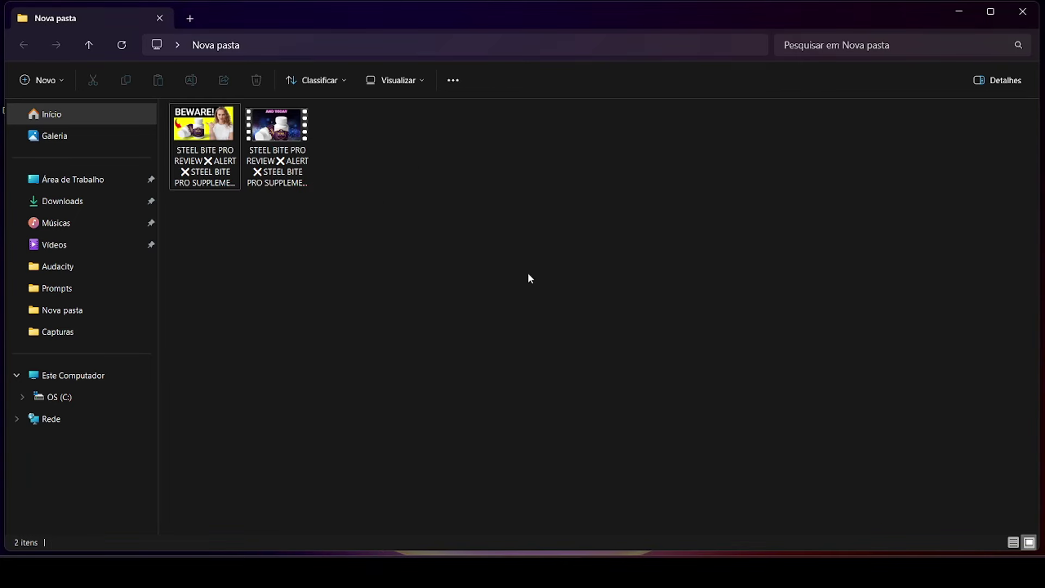
Step: Switch to YouTube Studio and upload the renamed Steel Bite Pro video from Nova pasta
key("alt+Tab")
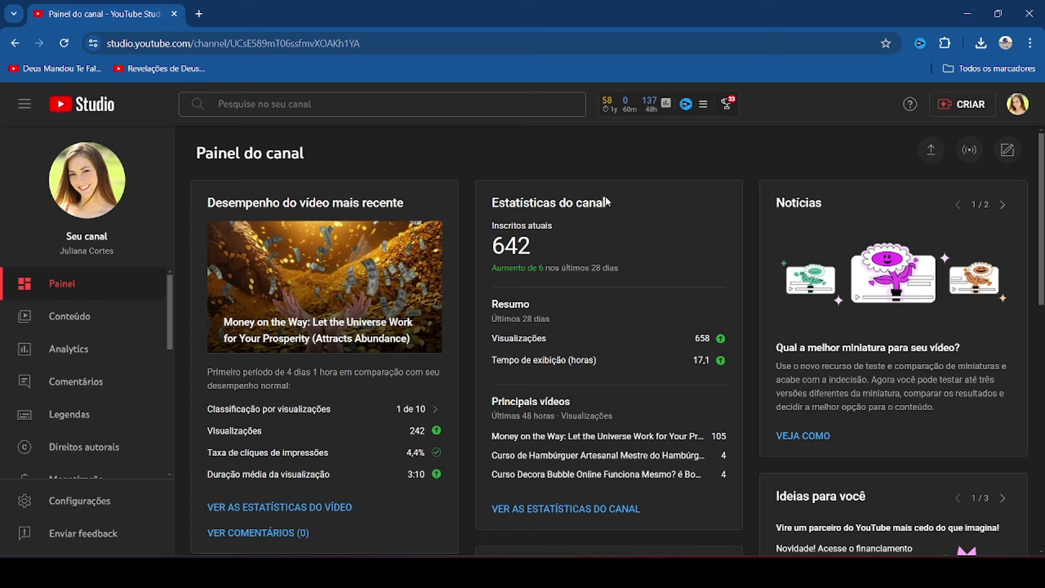
left_click(961, 112)
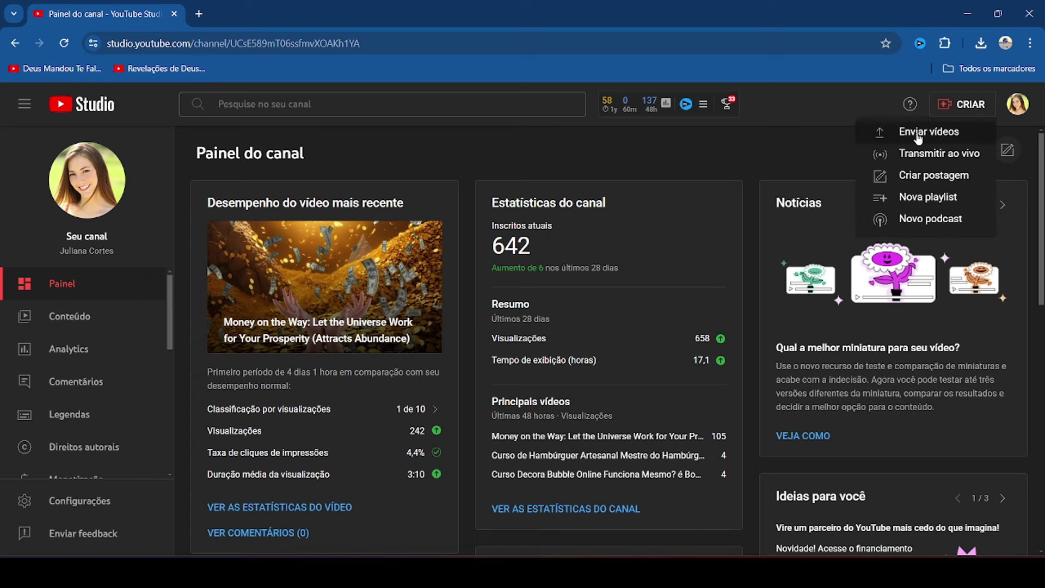
left_click(916, 133)
key("alt+Tab")
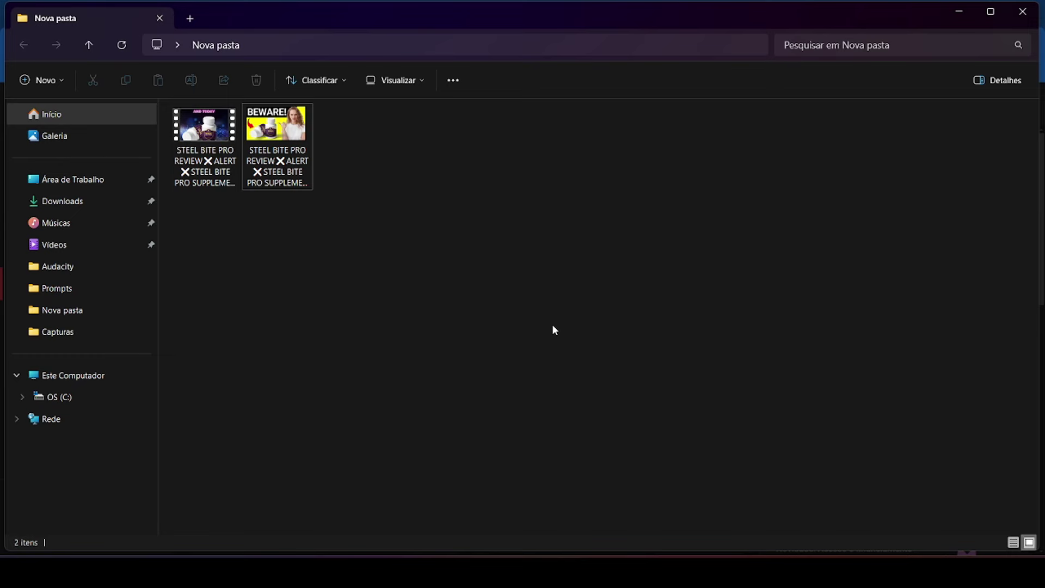
left_click_drag(205, 143, 528, 262)
Step: Copy the title from the note and set the video title to "STEEL BITE PRO REVIEW❌ALERT❌STEEL BITE PRO SUPPLEMENT - STEEL BITE PRO REVIEW"
left_click(689, 506)
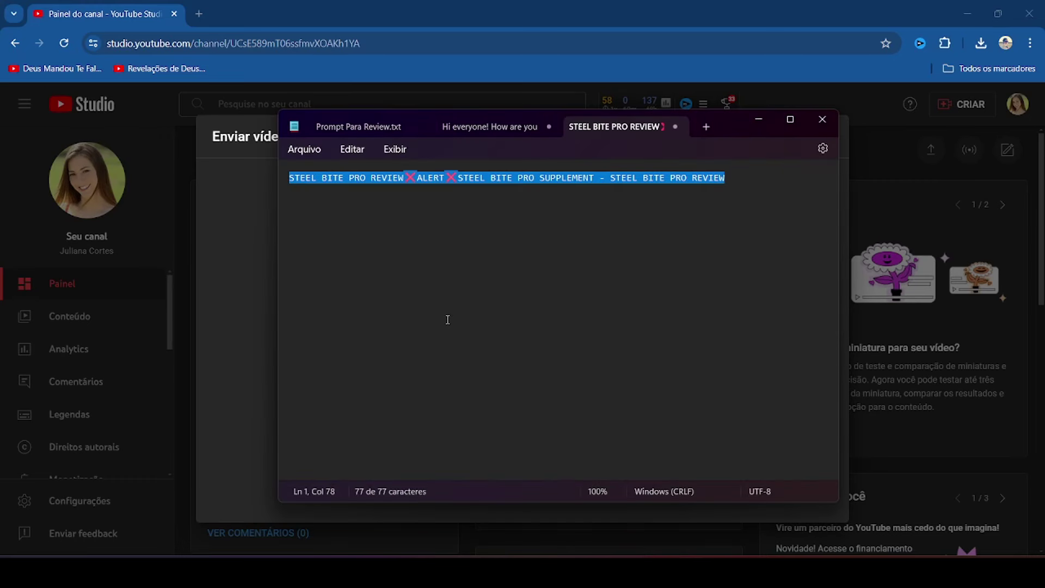
right_click(456, 177)
left_click(519, 254)
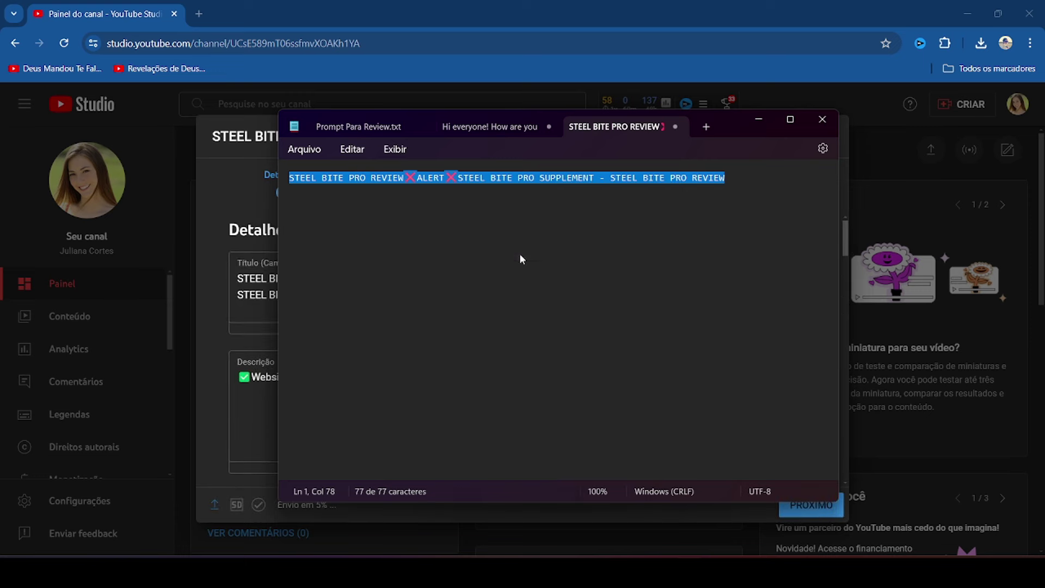
left_click(758, 122)
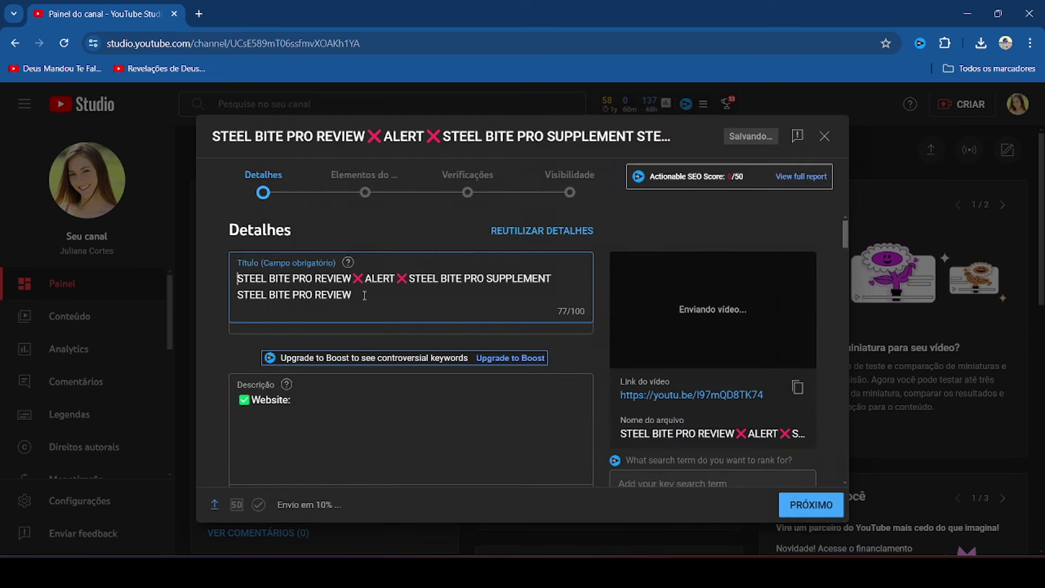
key("ctrl+a")
type("STEEL BITE PRO REVIEW ❌ALERT ❌STEEL BITE PRO SUPPLEMENT - STEEL BITE PRO REVIEW")
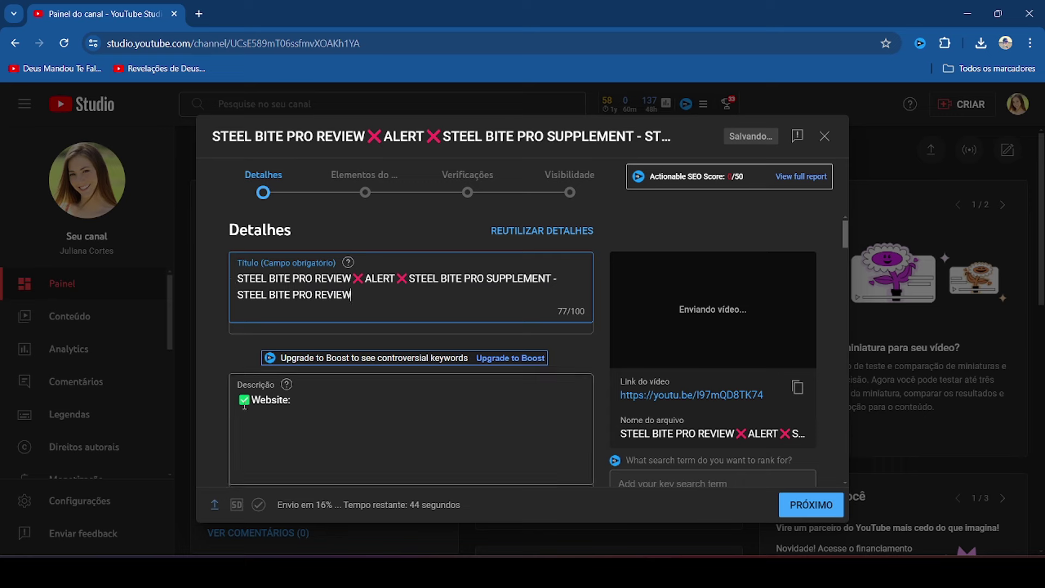
Step: Add the video title above the Website line in the description, separated by a blank line, and enter "link" after "Website:"
left_click(241, 401)
type("STEEL BITE PRO REVIEW❌ALERT❌STEEL BITE PRO SUPPLEMENT - STEEL BITE PRO REVIEW")
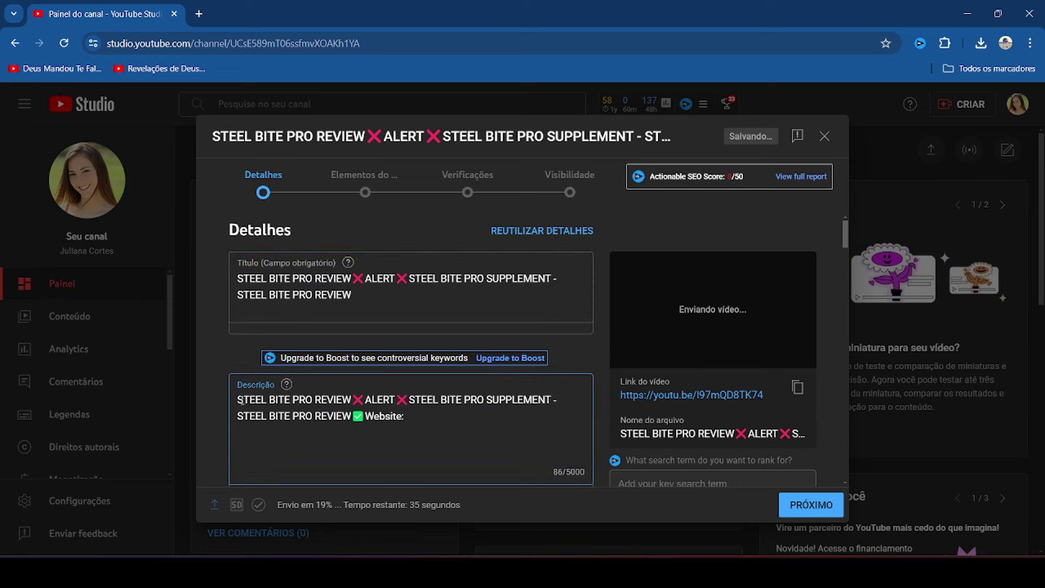
key("Return")
key("Return")
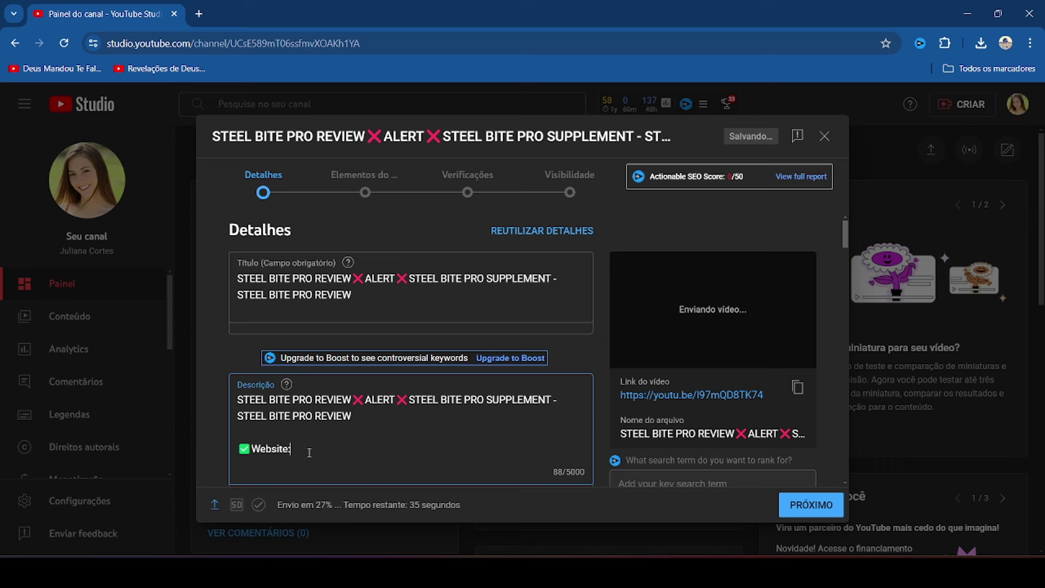
type("link")
Step: Copy the full "Hi everyone! How are you doing?" review script from the notes and paste it into the description below the Website line
key("alt+Tab")
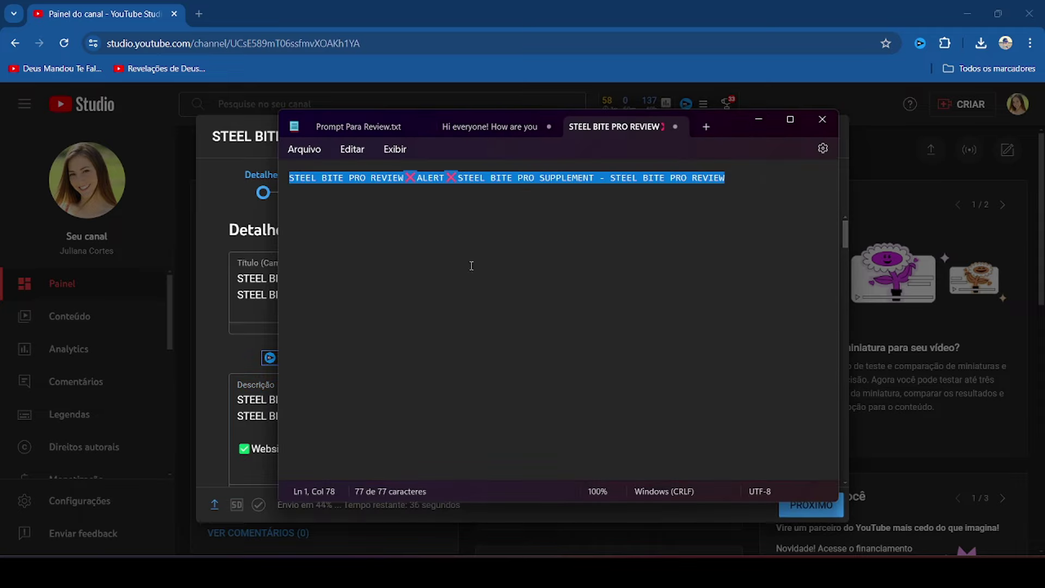
left_click(515, 124)
key("ctrl+Home")
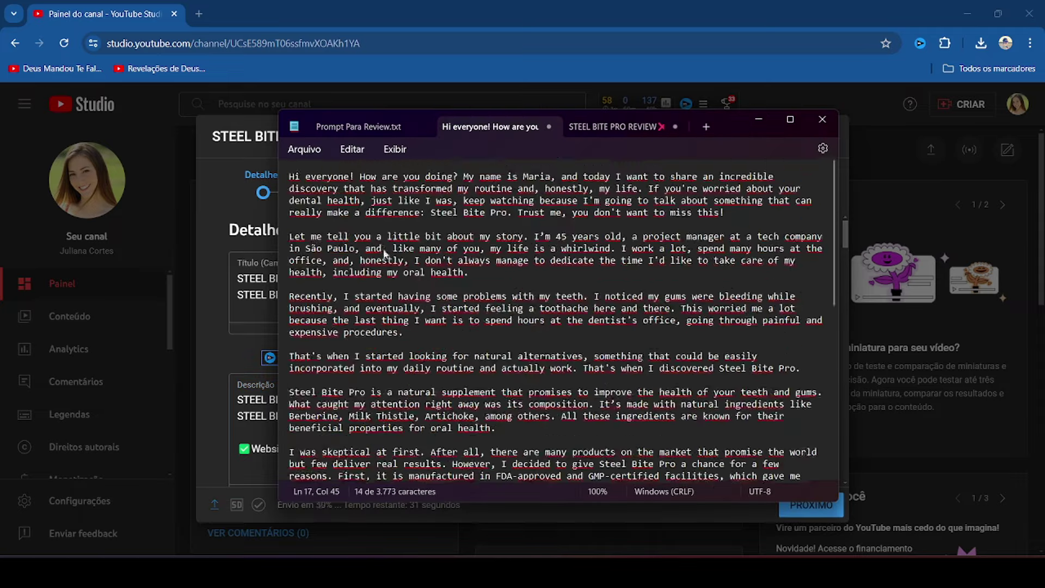
key("ctrl+a")
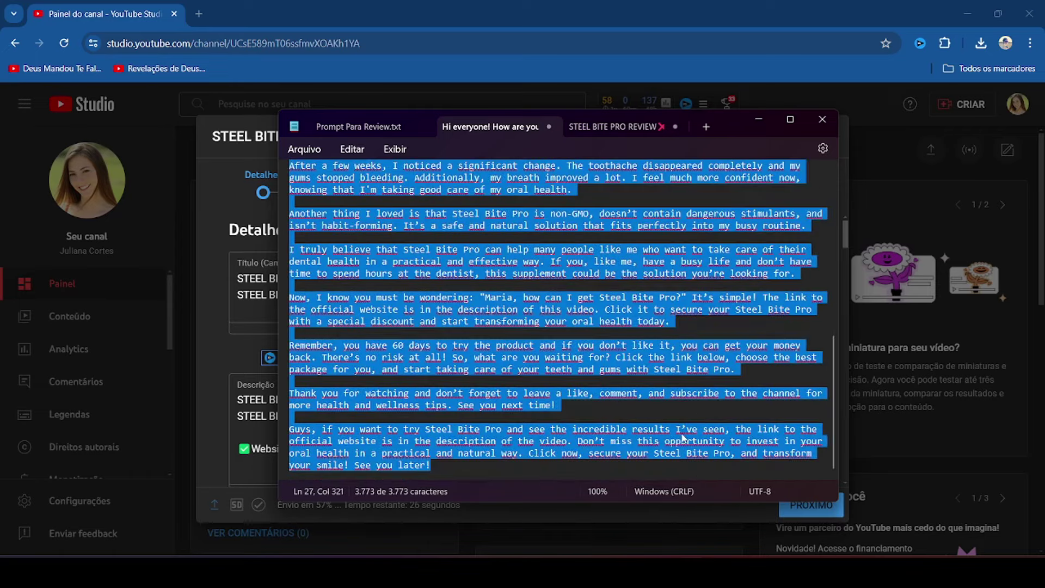
right_click(551, 252)
left_click(592, 322)
left_click(758, 119)
key("ctrl+v")
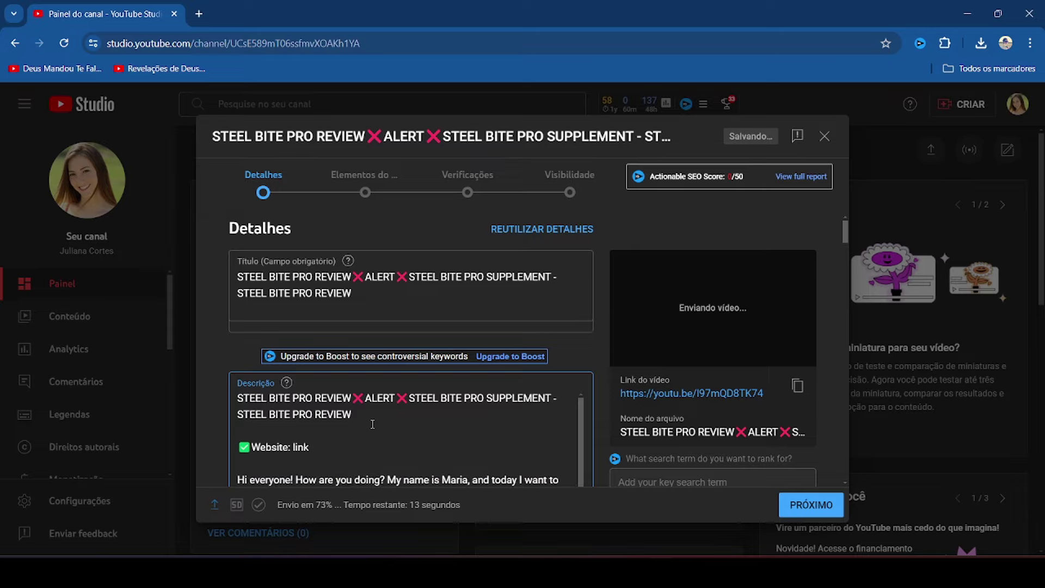
scroll(416, 325, "down", 15)
scroll(416, 325, "down", 10)
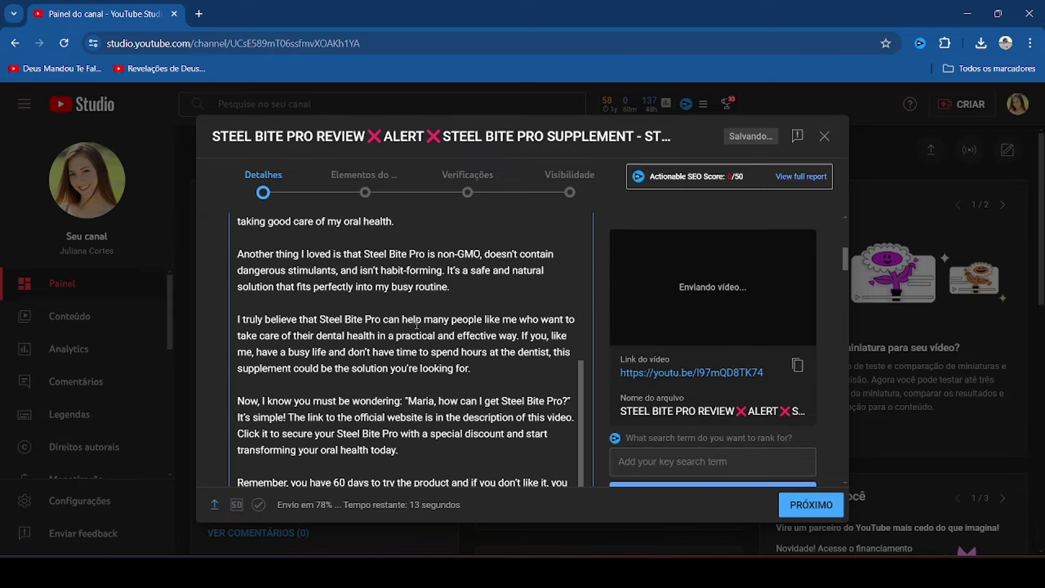